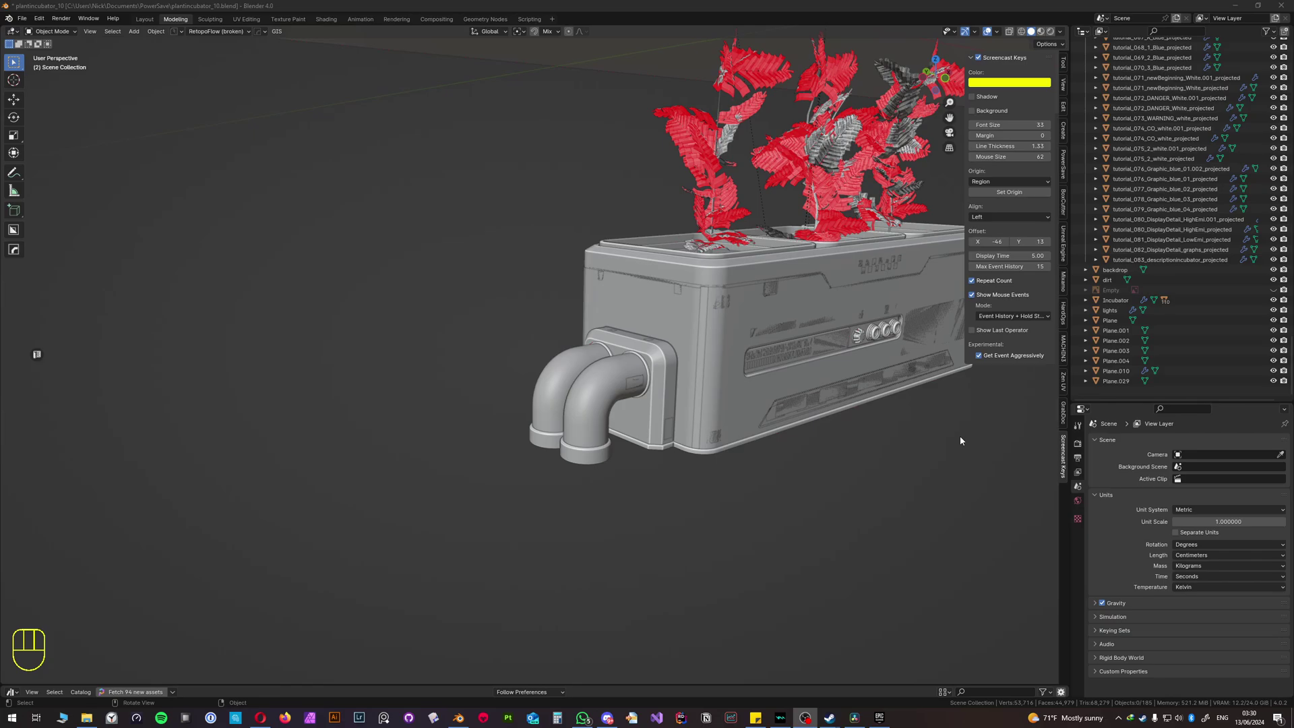
# Step: Save the incubator .blend file with Ctrl+S to clear the unsaved-changes mark
pyautogui.hotkey('ctrl', 's')
# Step: Hide the Pipes and PipeRims objects and the small rubber button
pyautogui.click(602, 392)
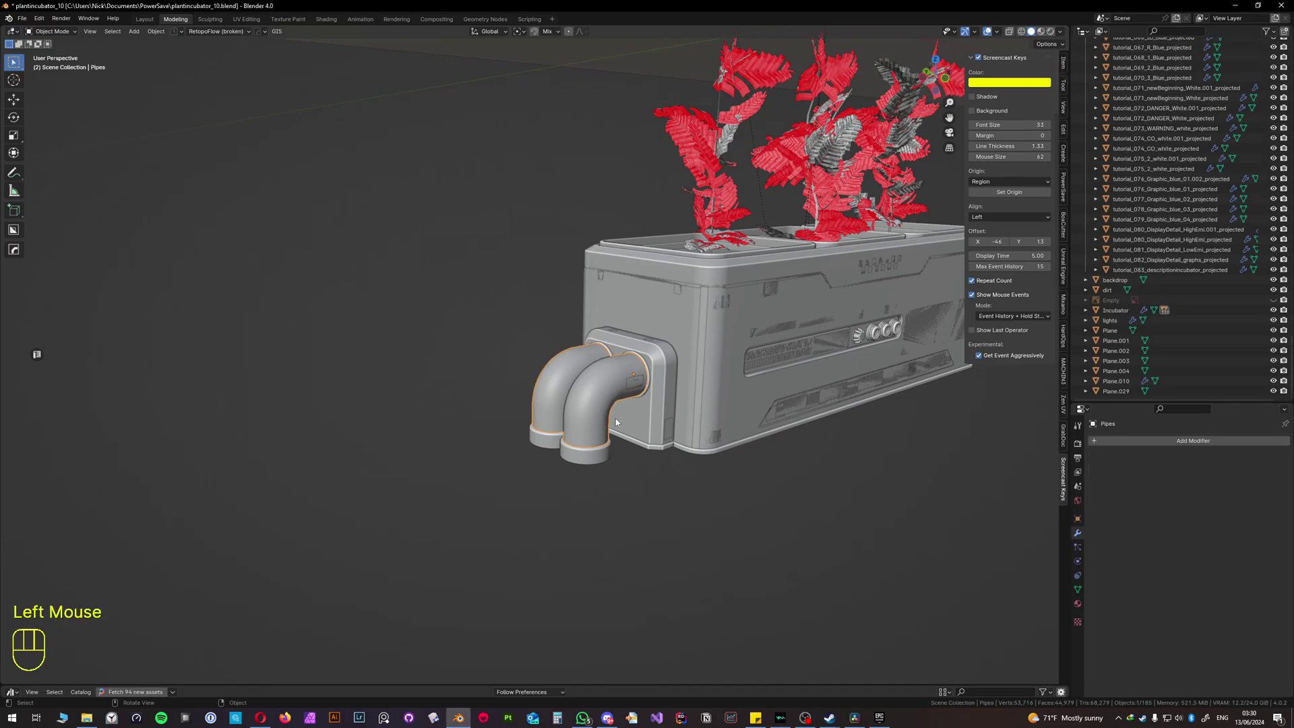
pyautogui.scroll(2, 610, 425)
pyautogui.keyDown('shift'); pyautogui.moveTo(606, 427); pyautogui.dragTo(574, 417, button='middle'); pyautogui.keyUp('shift')
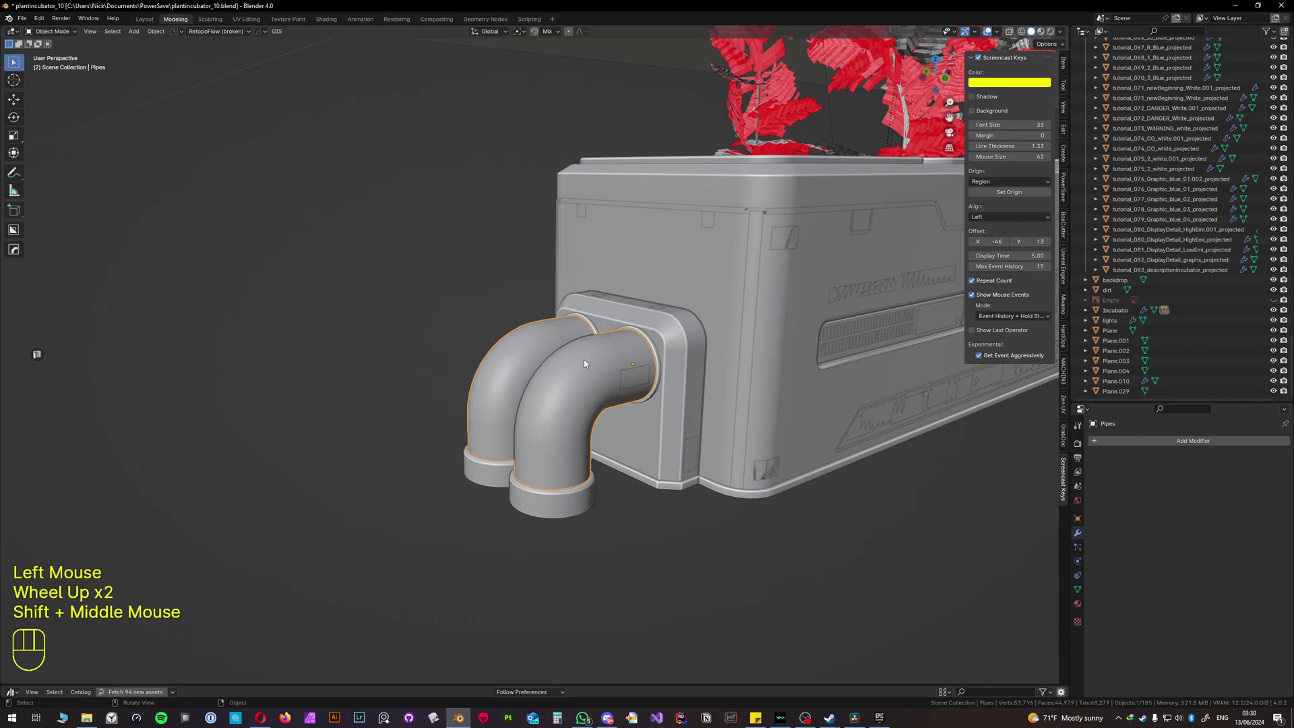
pyautogui.keyDown('shift'); pyautogui.click(565, 472); pyautogui.keyUp('shift')
pyautogui.press('g')
pyautogui.press('y')
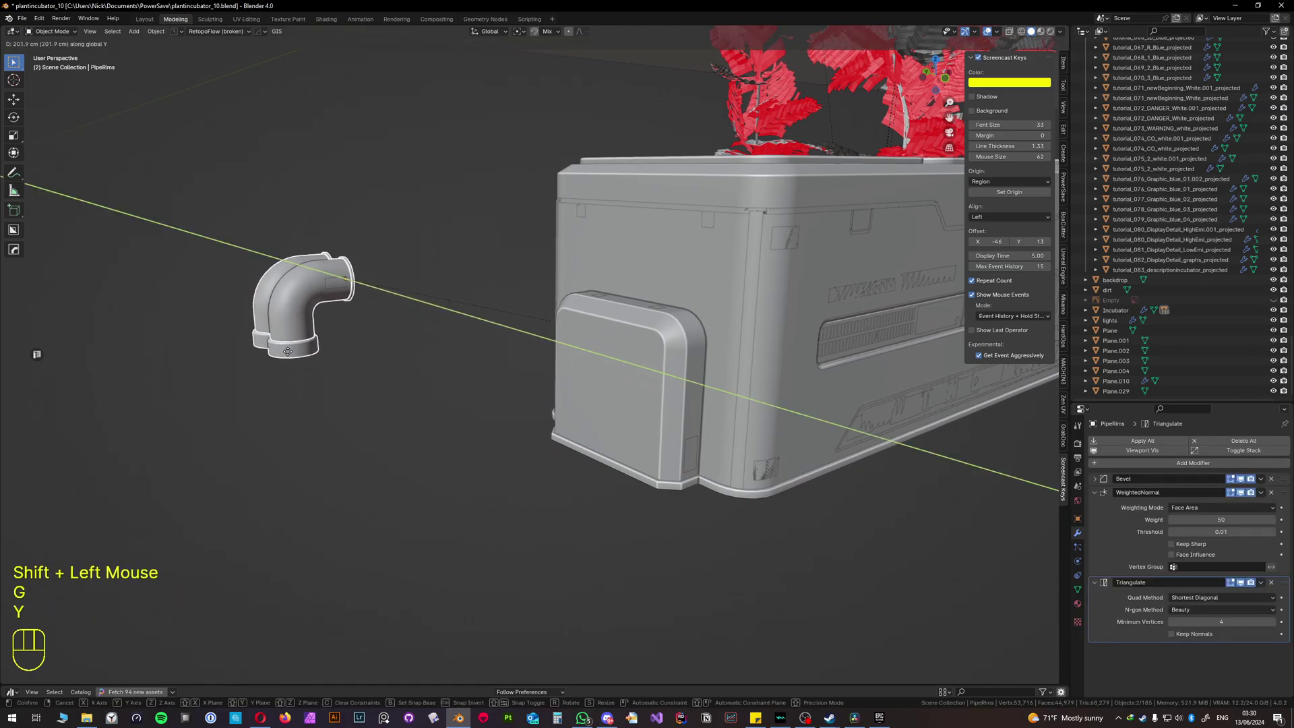
pyautogui.rightClick(291, 352)
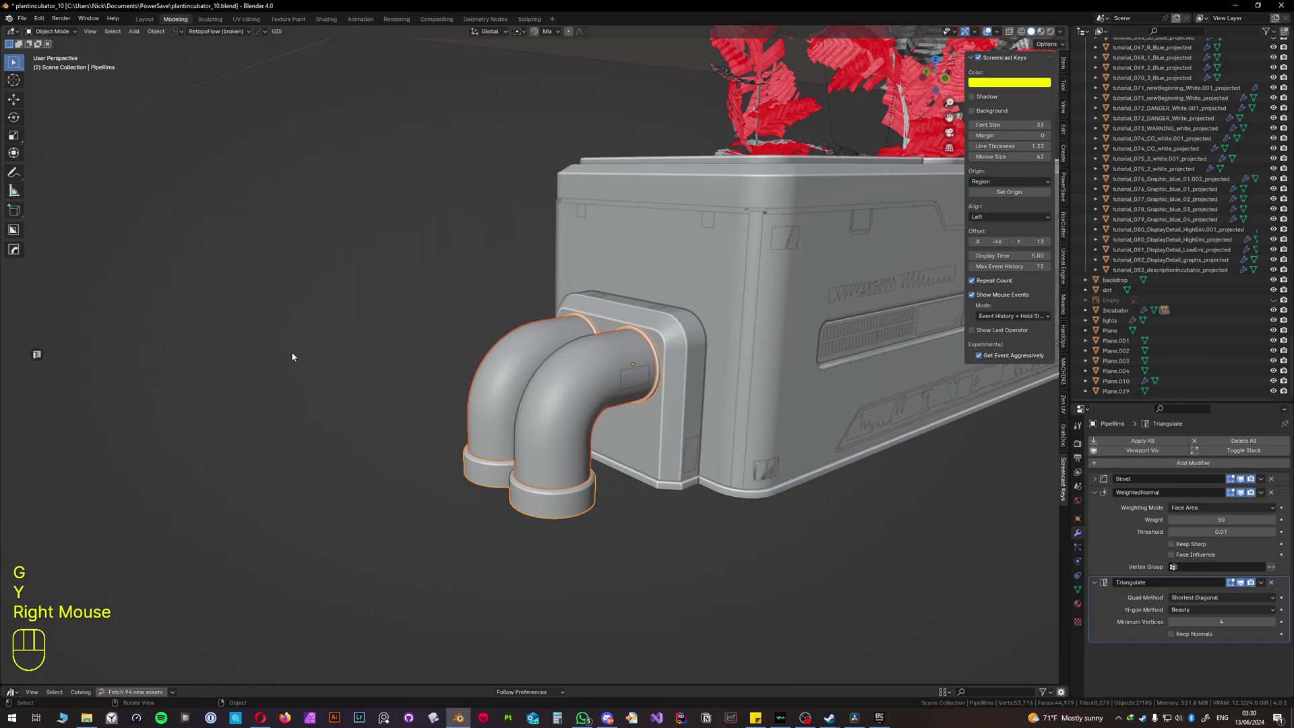
pyautogui.press('h')
pyautogui.click(632, 384)
pyautogui.press('h')
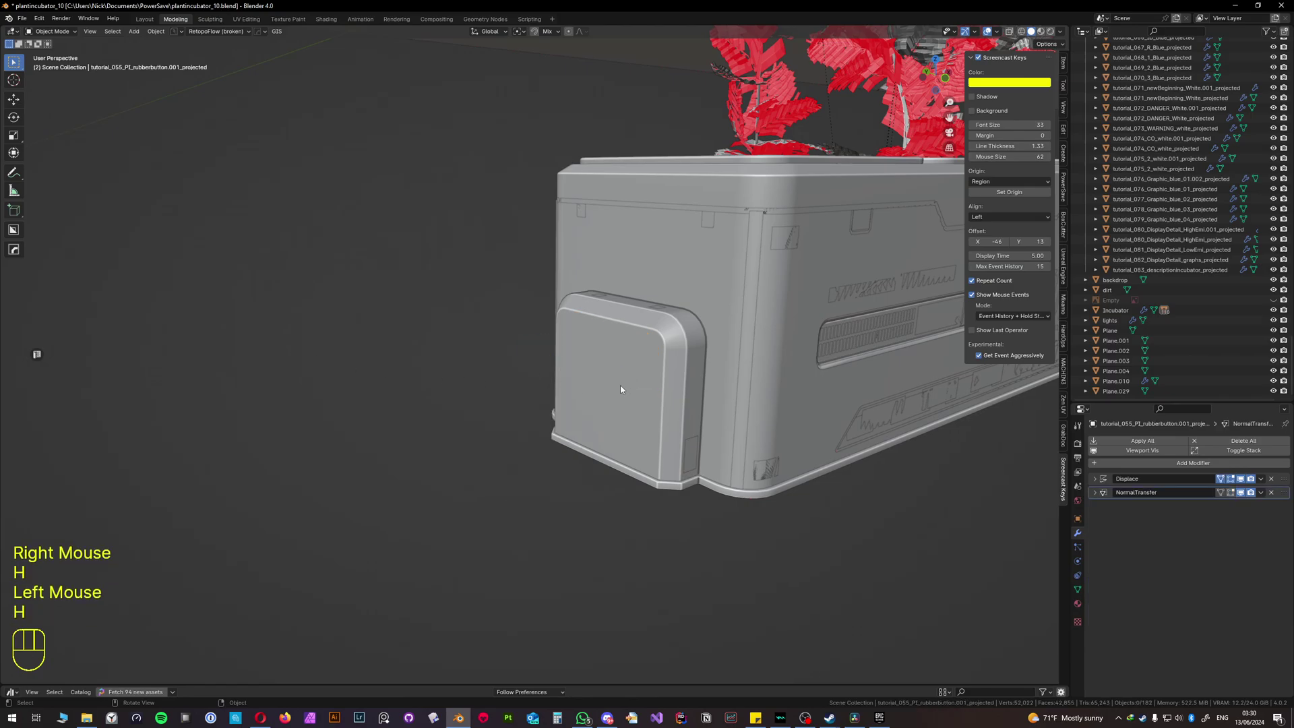
# Step: Place the 3D cursor on the front slot panel of the Incubator body
pyautogui.scroll(1, 621, 384)
pyautogui.keyDown('shift'); pyautogui.moveTo(702, 385); pyautogui.dragTo(661, 347, button='middle'); pyautogui.keyUp('shift')
pyautogui.click(580, 342)
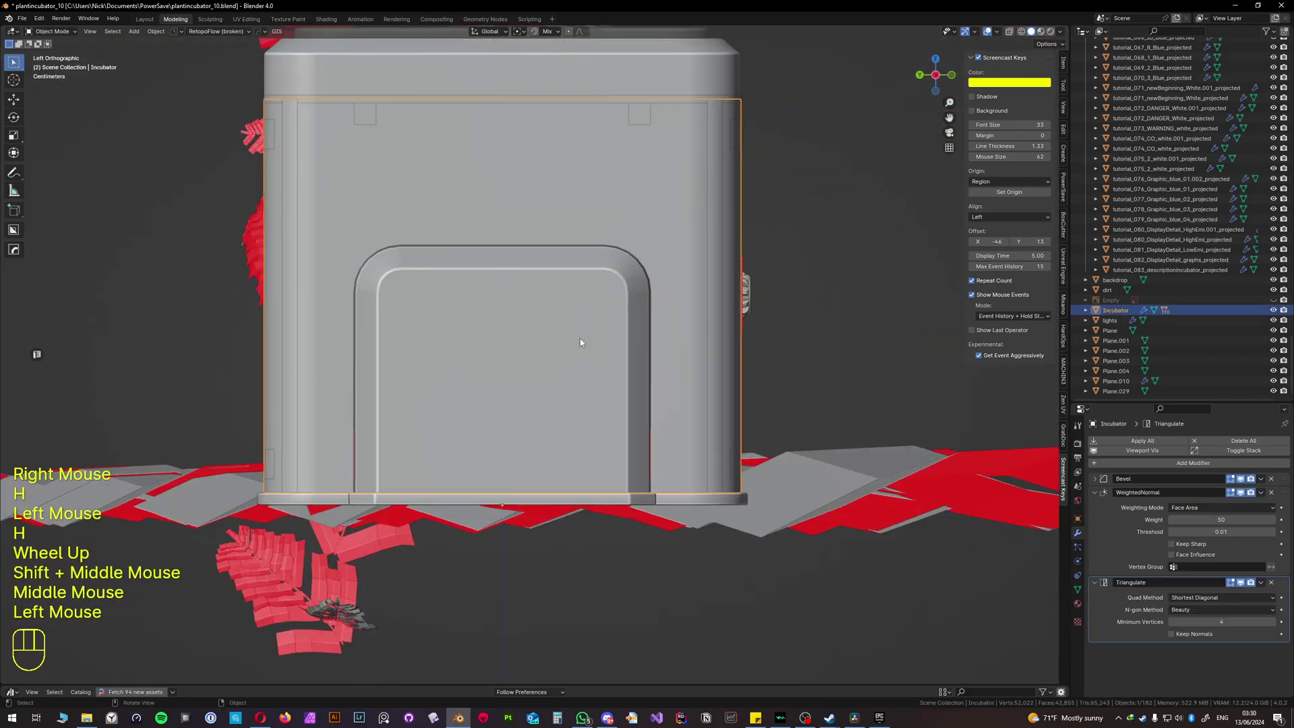
pyautogui.click(14, 80)
pyautogui.moveTo(585, 311); pyautogui.dragTo(585, 314)
pyautogui.moveTo(585, 315); pyautogui.dragTo(488, 349, button='middle')
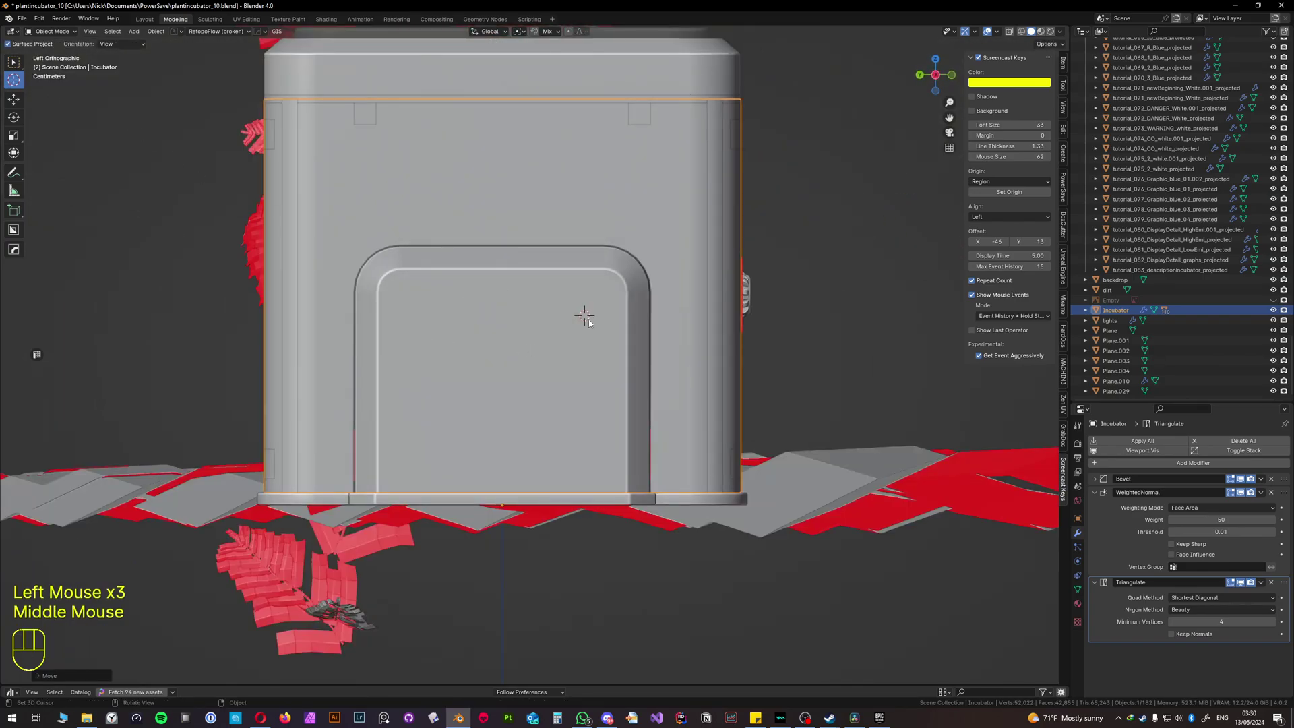
pyautogui.moveTo(589, 322); pyautogui.dragTo(573, 319)
pyautogui.moveTo(574, 319); pyautogui.dragTo(573, 321, button='middle')
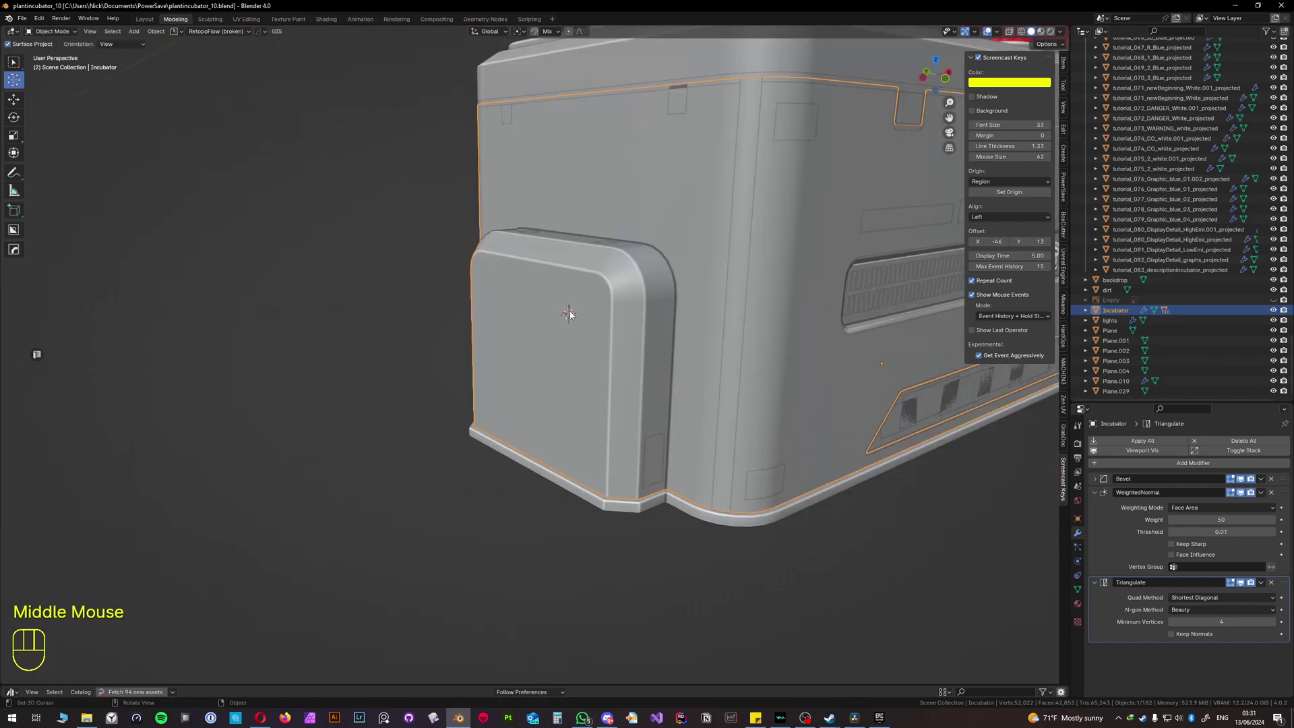
# Step: Add a Single Vert mesh object at the 3D cursor beside the front slot
pyautogui.hotkey('shift', 'a')
pyautogui.moveTo(570, 314)
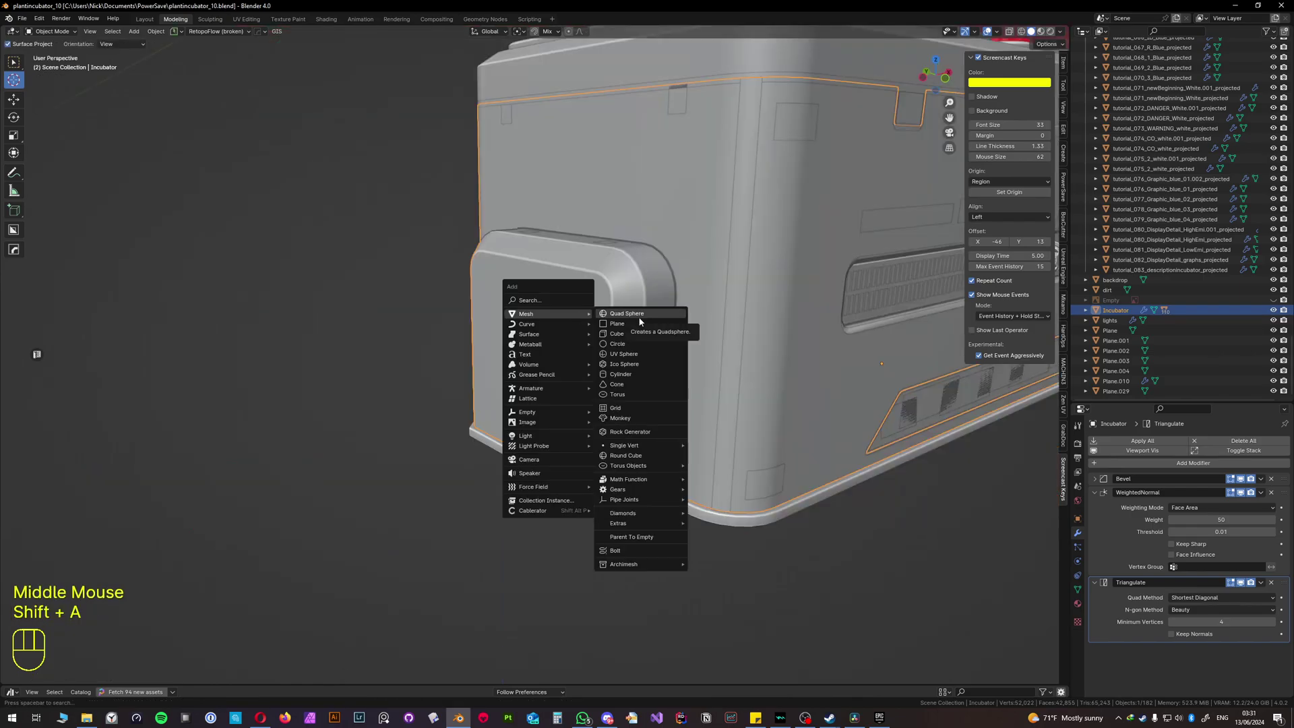
pyautogui.moveTo(628, 446)
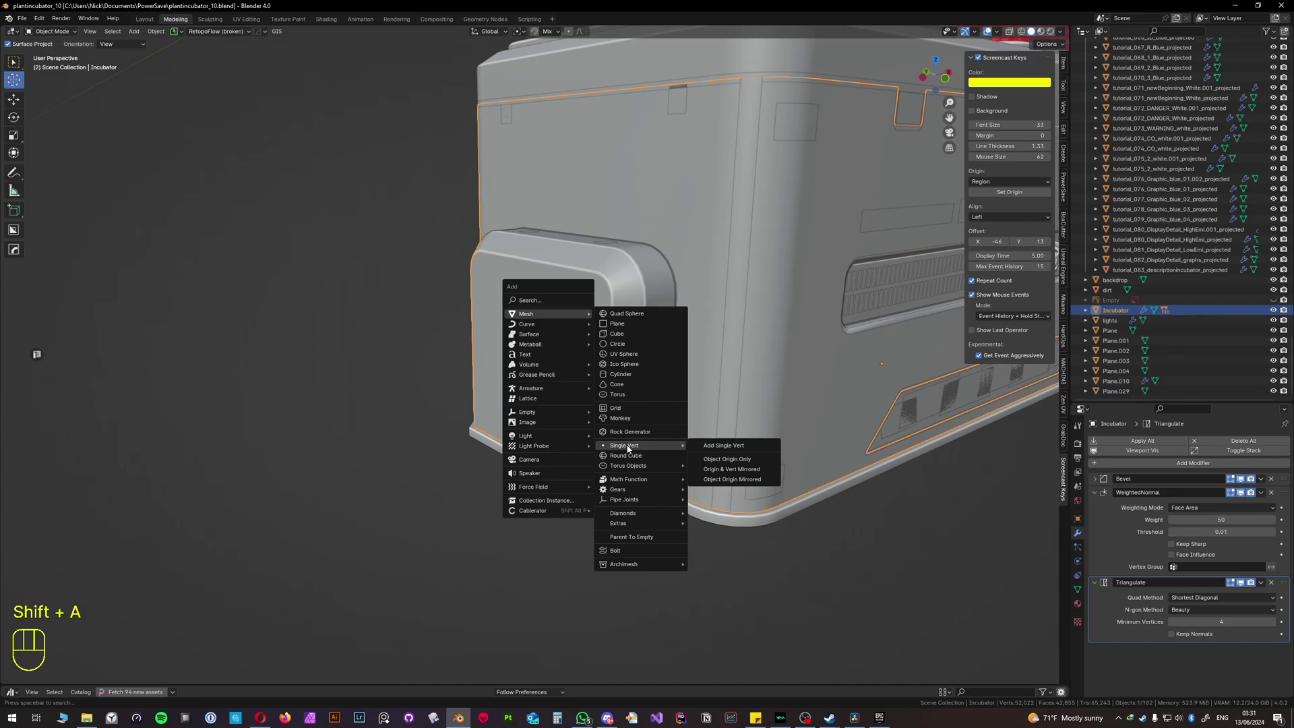
pyautogui.click(715, 446)
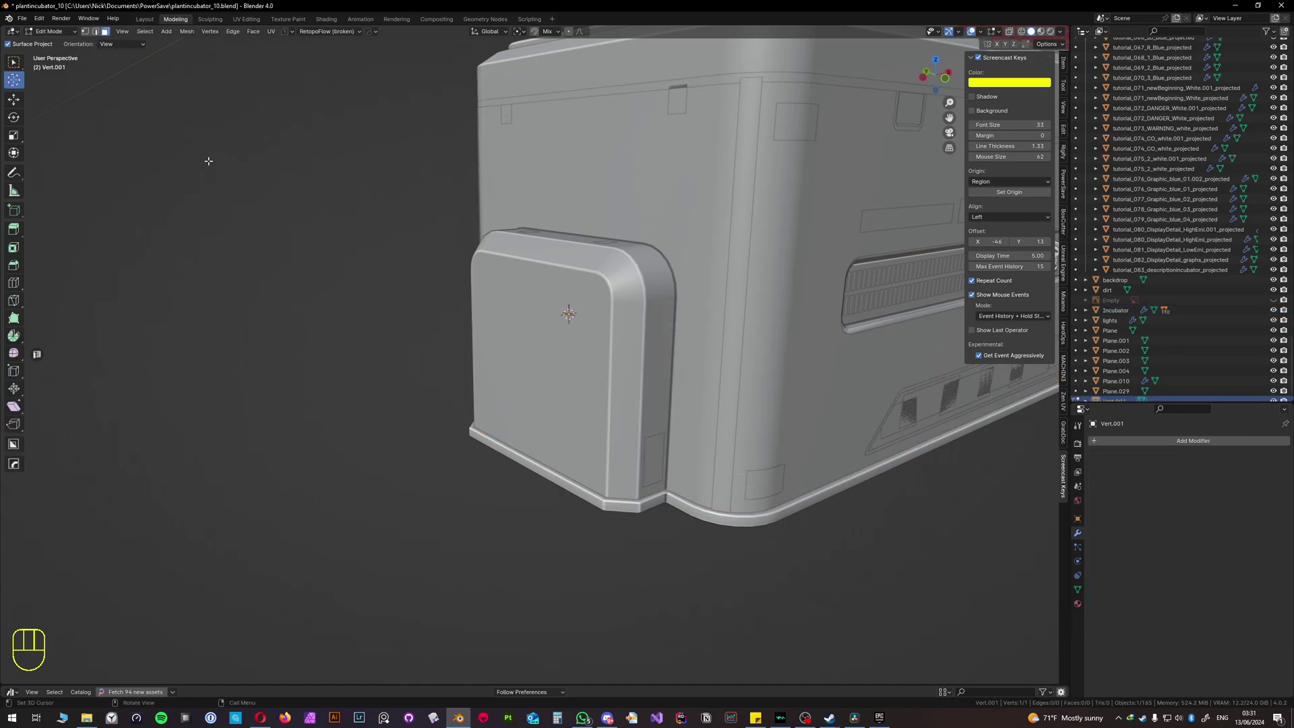
pyautogui.press('1')
# Step: Extrude the vertex along X, then down along Z snapped to the base corner, forming an L-shaped path
pyautogui.moveTo(549, 398); pyautogui.dragTo(578, 370, button='middle')
pyautogui.press('e')
pyautogui.press('x')
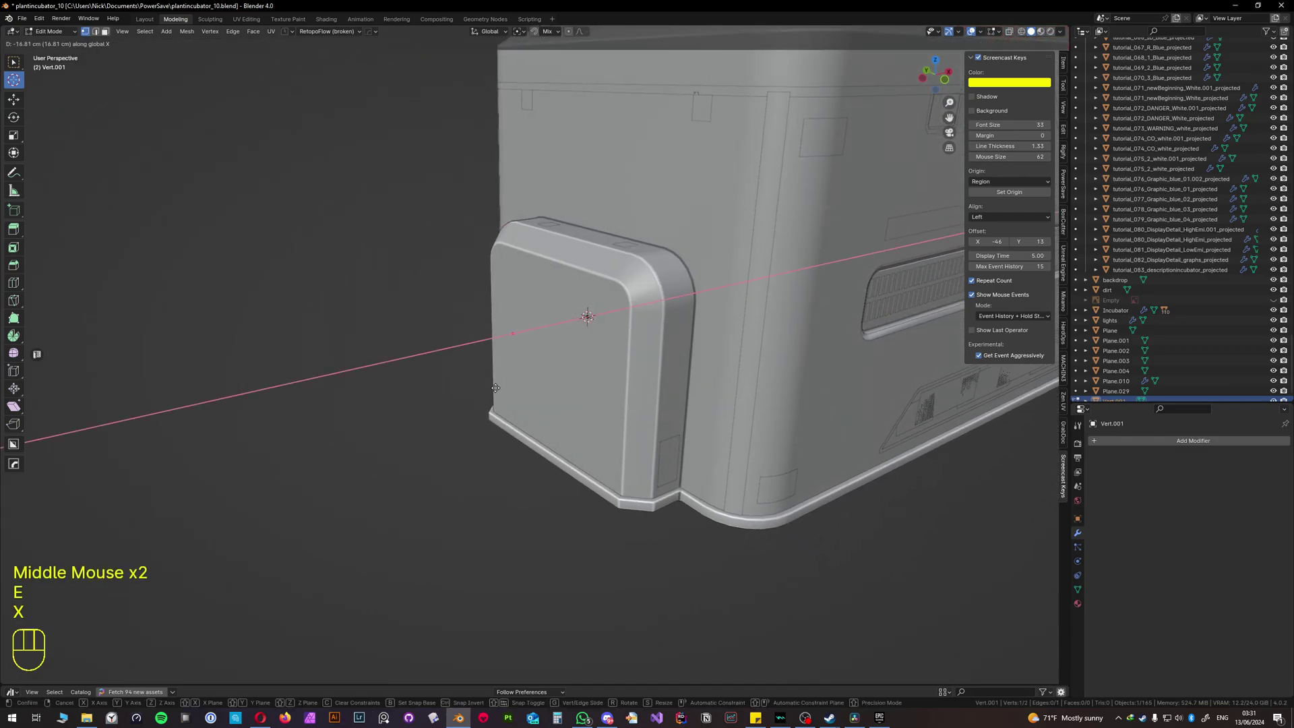
pyautogui.click(438, 398)
pyautogui.moveTo(539, 398); pyautogui.dragTo(639, 373, button='middle')
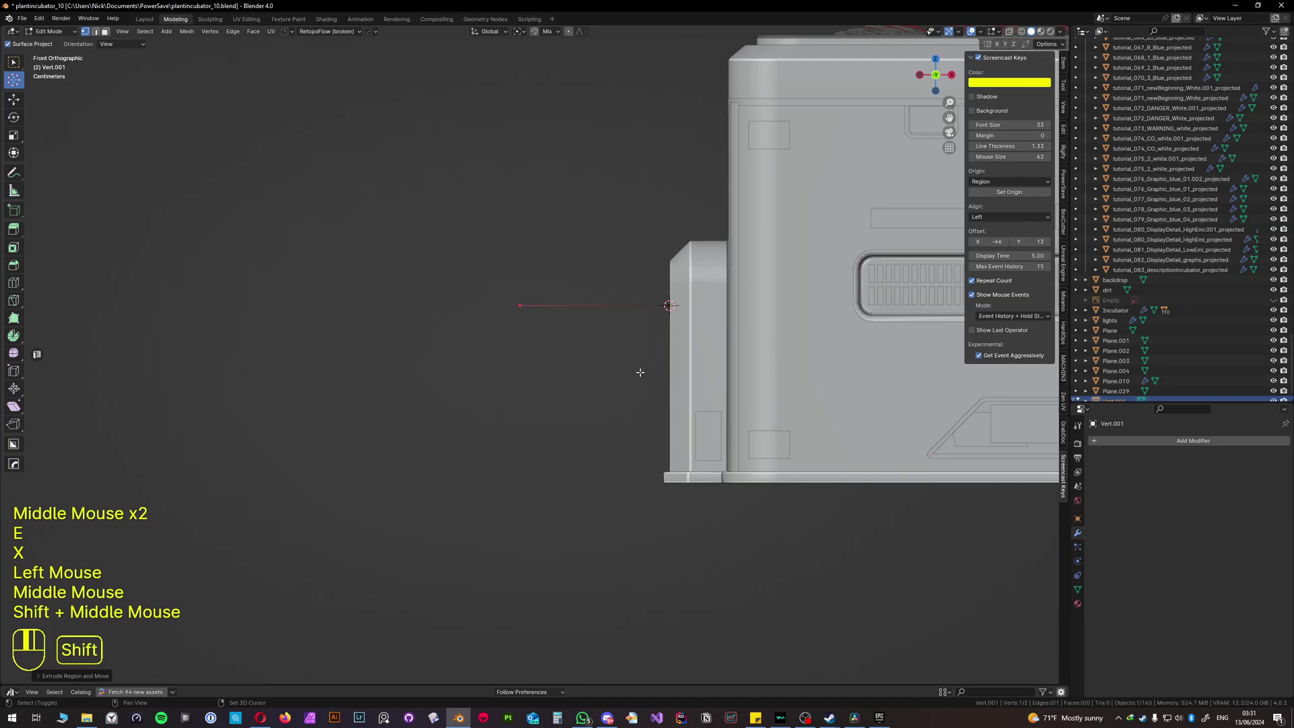
pyautogui.press('g')
pyautogui.press('y')
pyautogui.press('x')
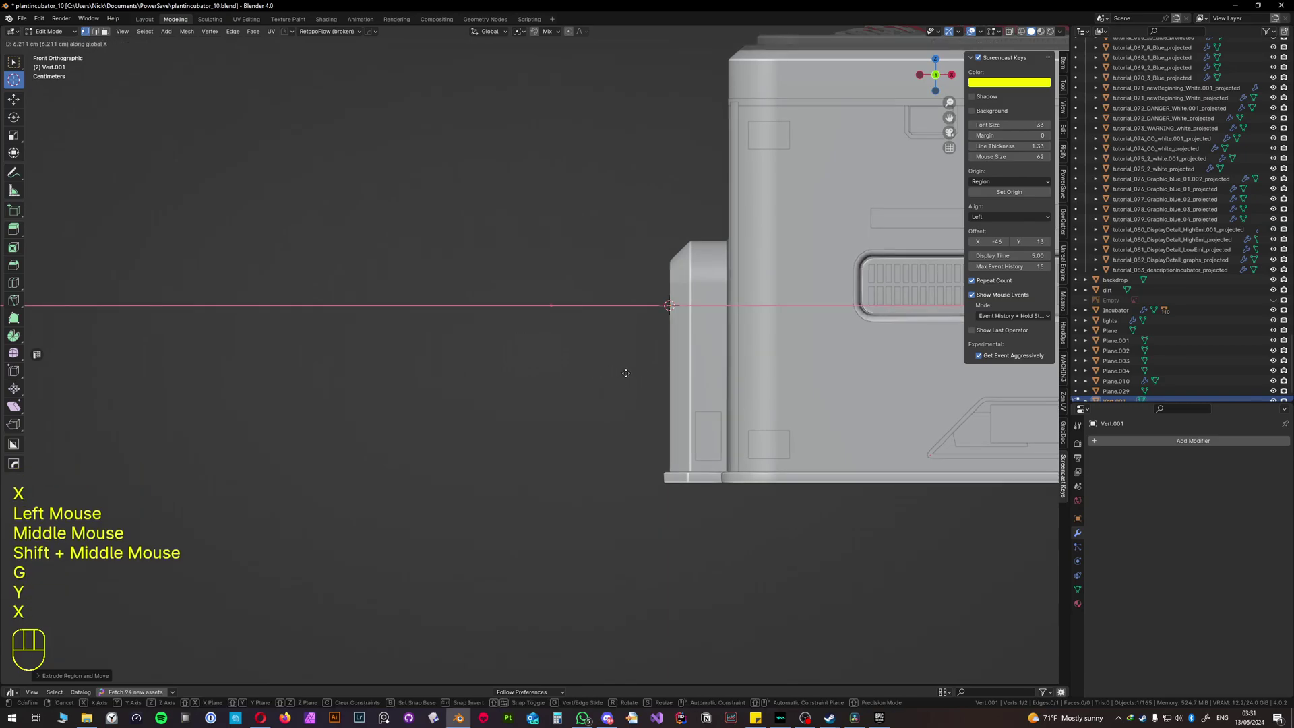
pyautogui.click(623, 373)
pyautogui.press('e')
pyautogui.press('z')
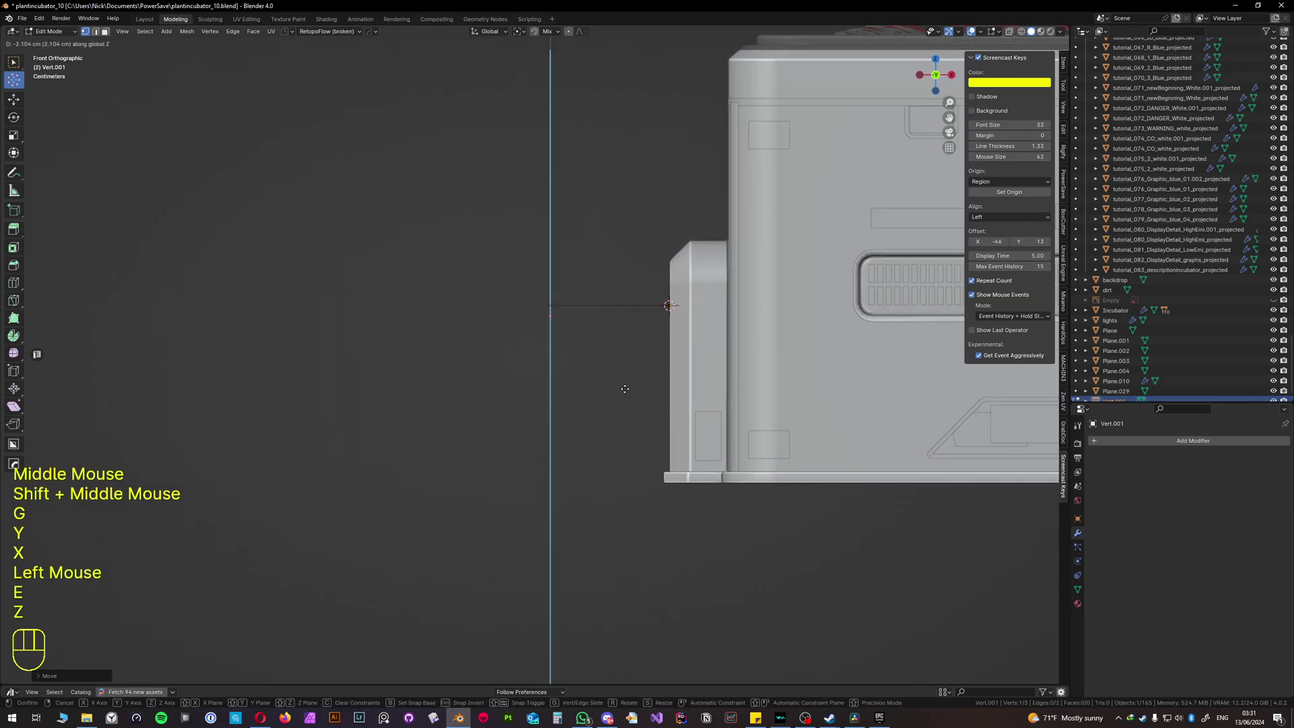
pyautogui.press('ctrl')
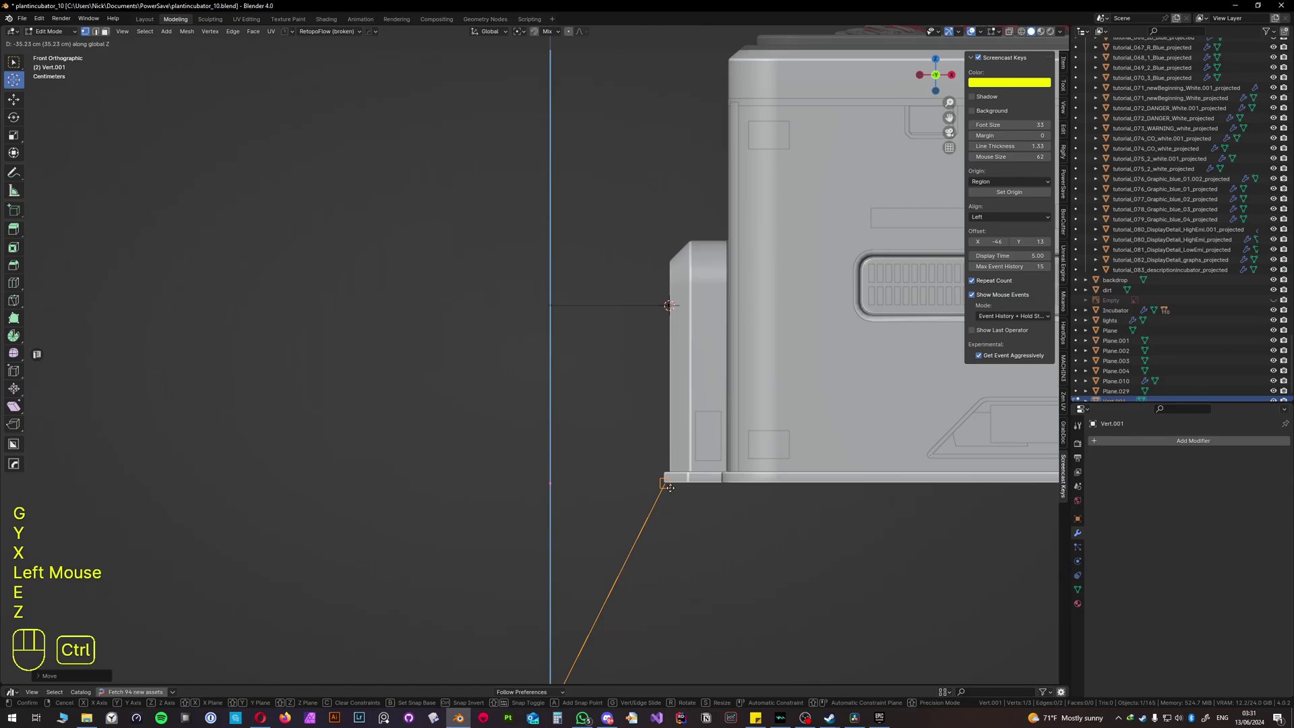
pyautogui.keyDown('ctrl'); pyautogui.click(670, 487); pyautogui.keyUp('ctrl')
pyautogui.moveTo(670, 488); pyautogui.dragTo(686, 496, button='middle')
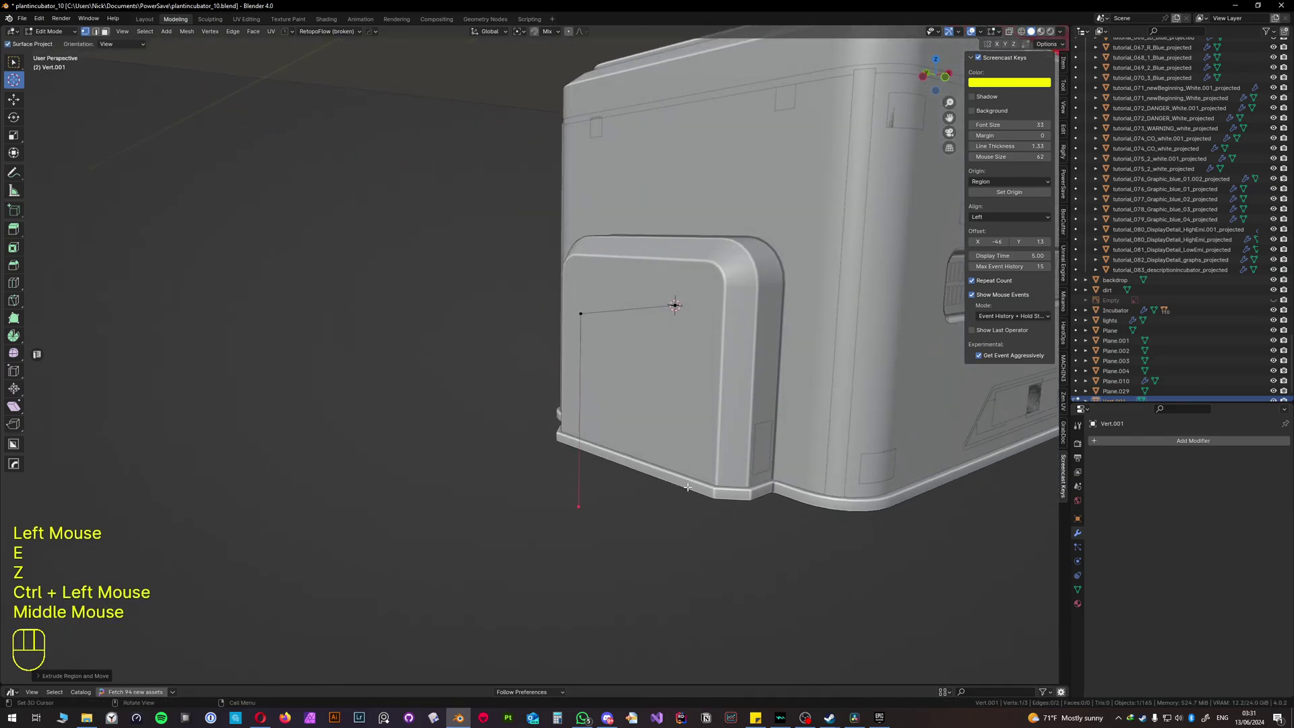
# Step: Vertex-bevel the path's corner vertex into a rounded arc with 9 segments
pyautogui.click(581, 314)
pyautogui.click(581, 314)
pyautogui.press('w')
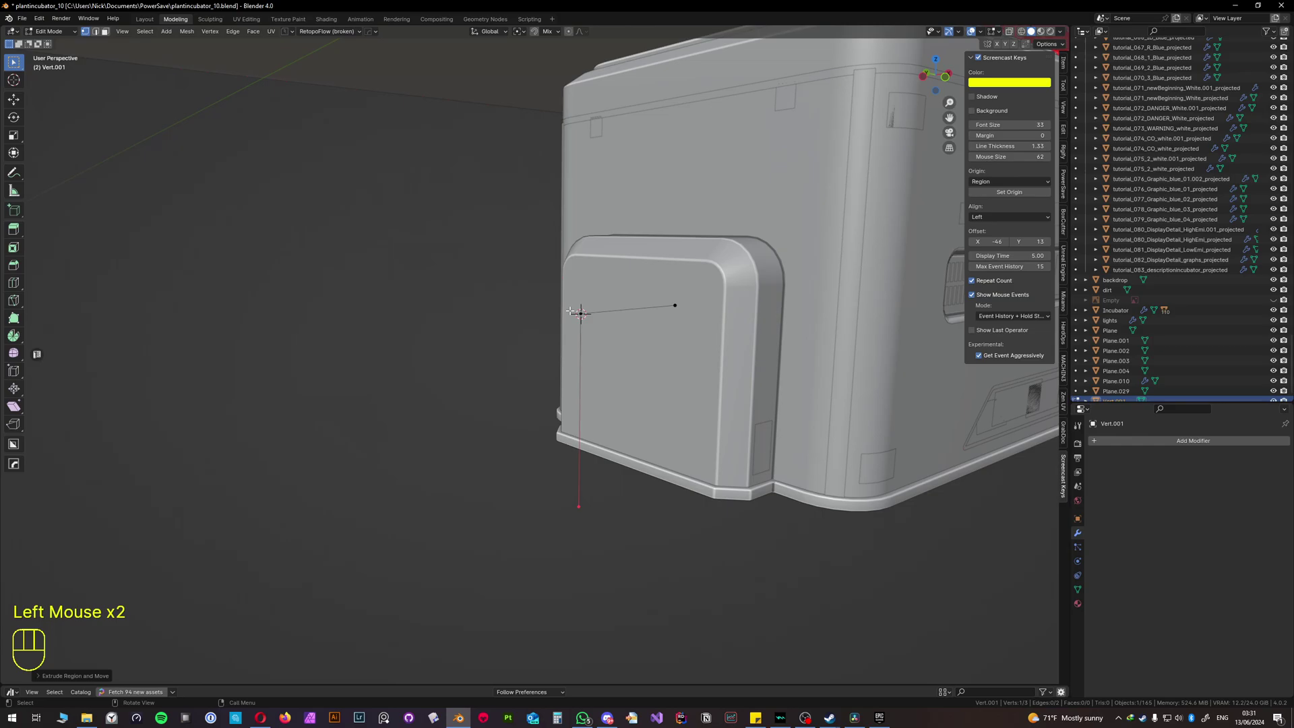
pyautogui.click(581, 314)
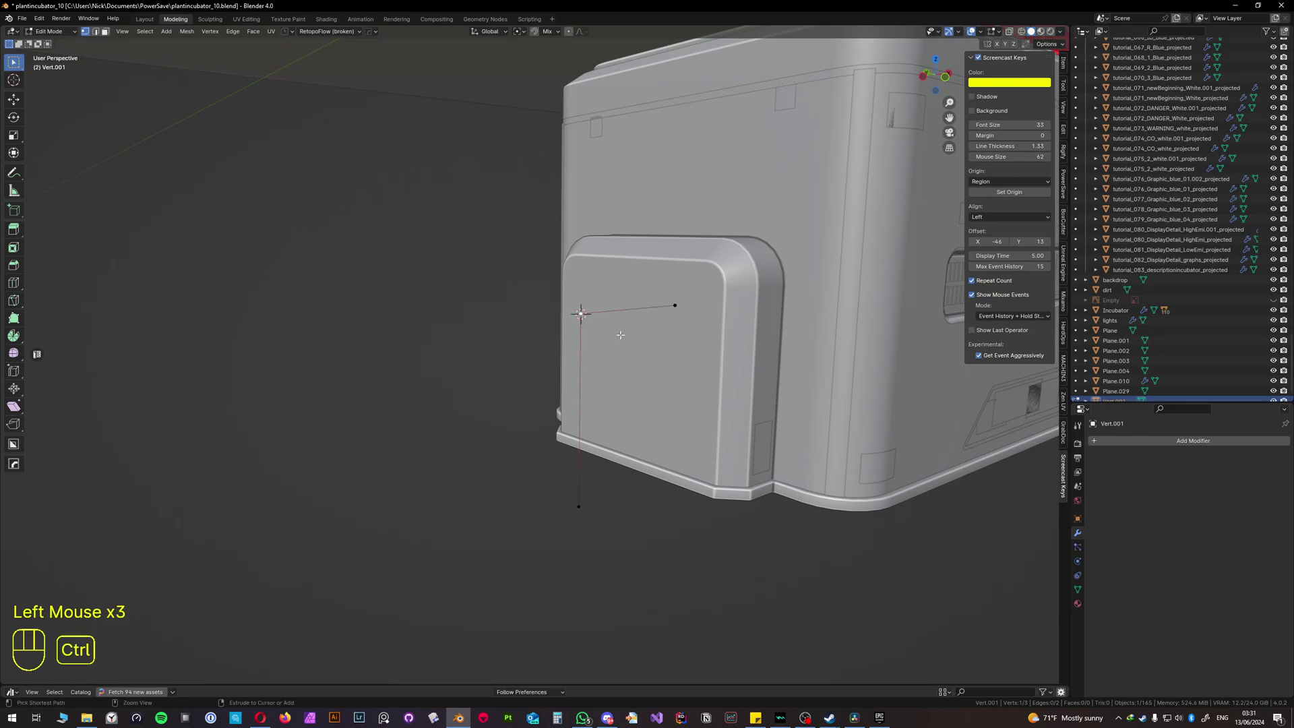
pyautogui.hotkey('ctrl', 'b')
pyautogui.press('v')
pyautogui.scroll(8, 690, 357)
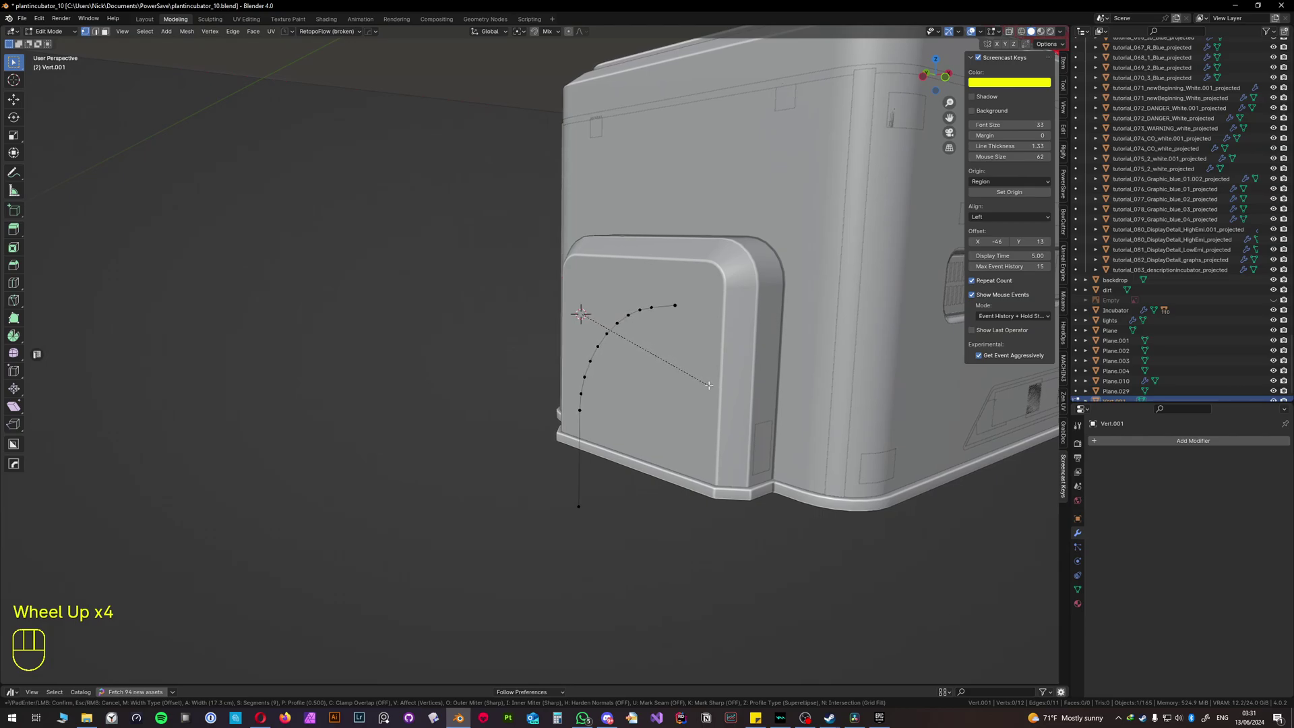
# Step: Confirm the rounded corner and convert the path object to a curve with Convert To Curve
pyautogui.click(708, 385)
pyautogui.moveTo(709, 385); pyautogui.dragTo(644, 381, button='middle')
pyautogui.press('Tab')
pyautogui.press('q')
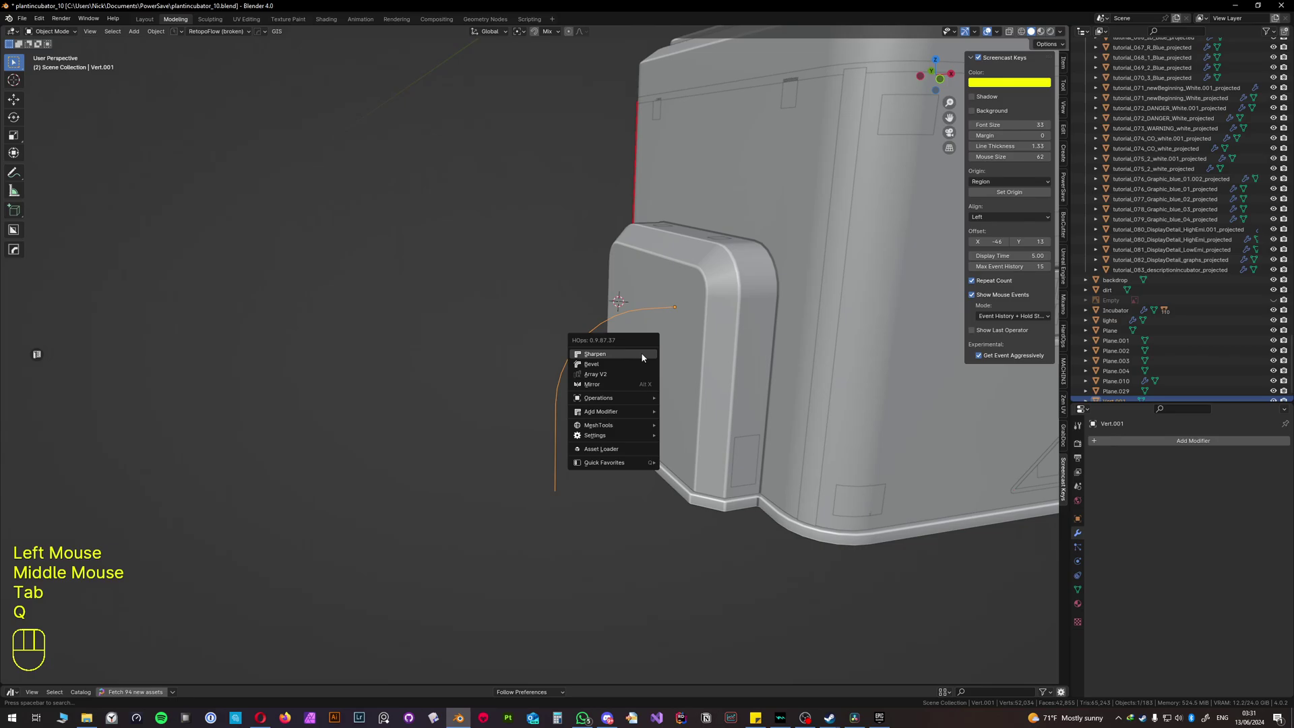
pyautogui.press('F3')
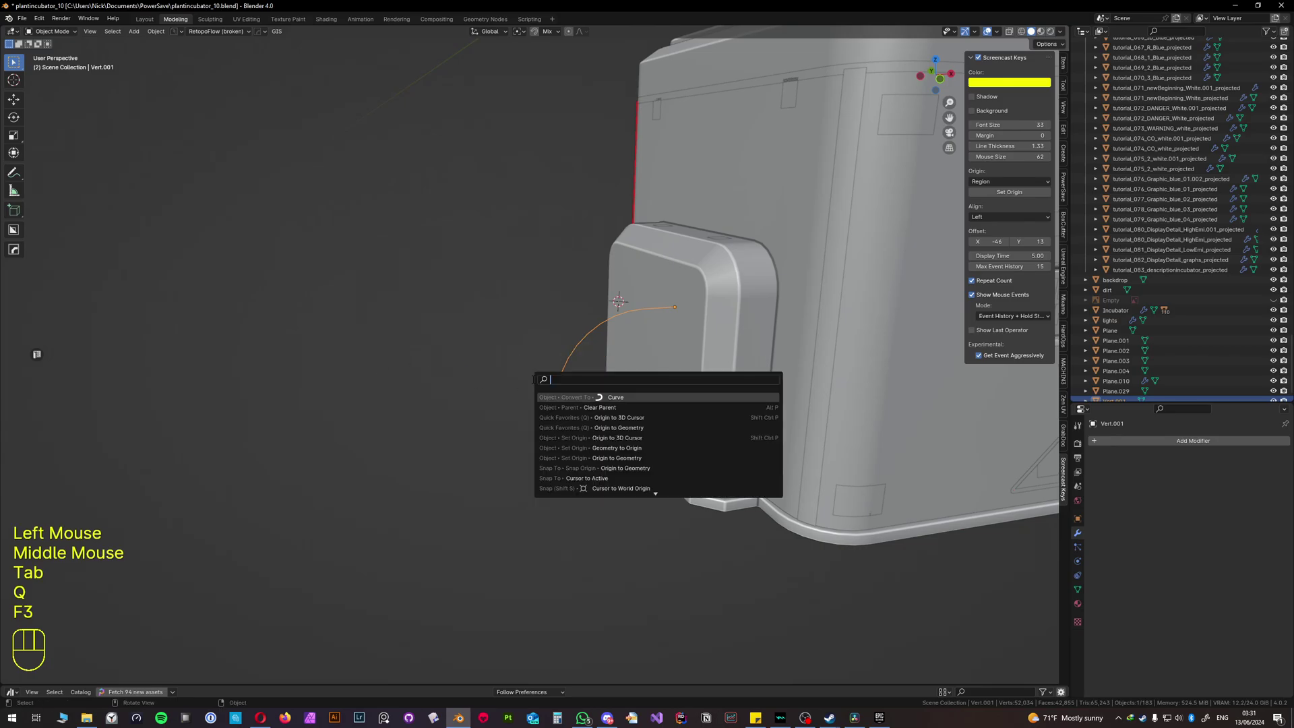
pyautogui.press('Return')
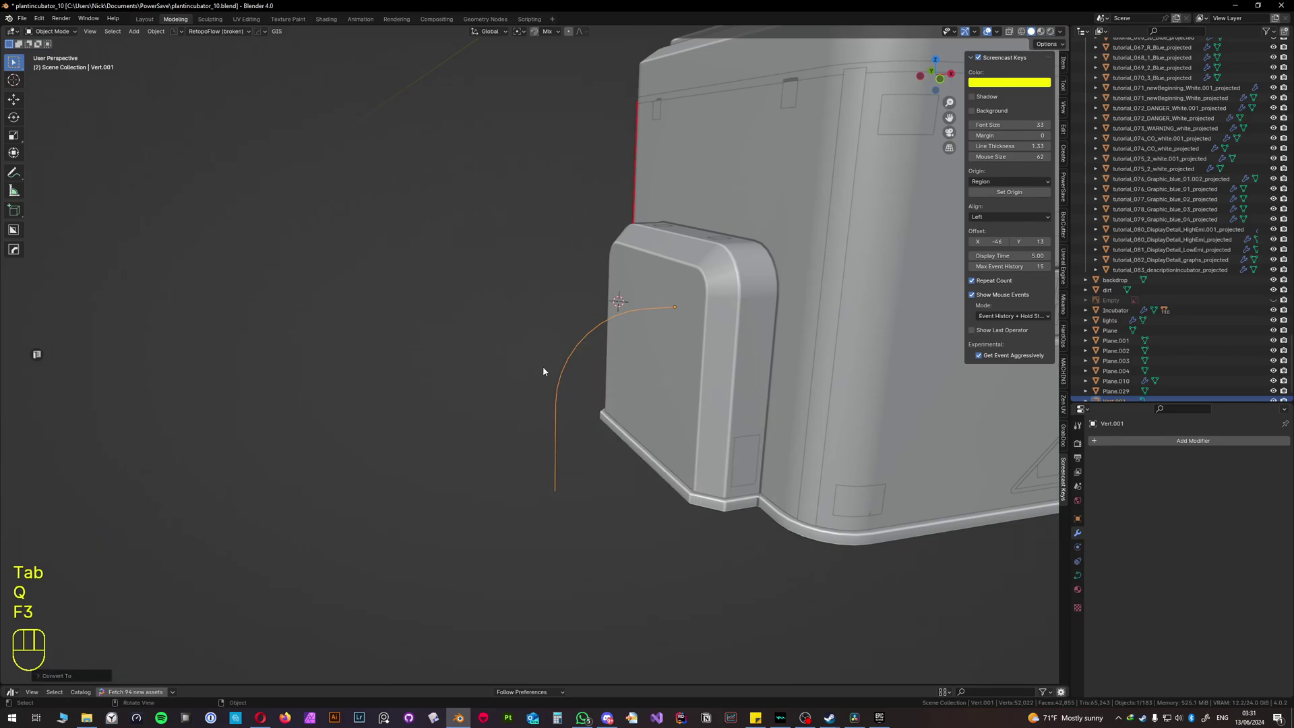
# Step: Show the new curve's Object Data properties
pyautogui.moveTo(543, 368); pyautogui.dragTo(570, 365, button='middle')
pyautogui.keyDown('shift'); pyautogui.moveTo(592, 413); pyautogui.dragTo(501, 400, button='middle'); pyautogui.keyUp('shift')
pyautogui.scroll(1, 544, 395)
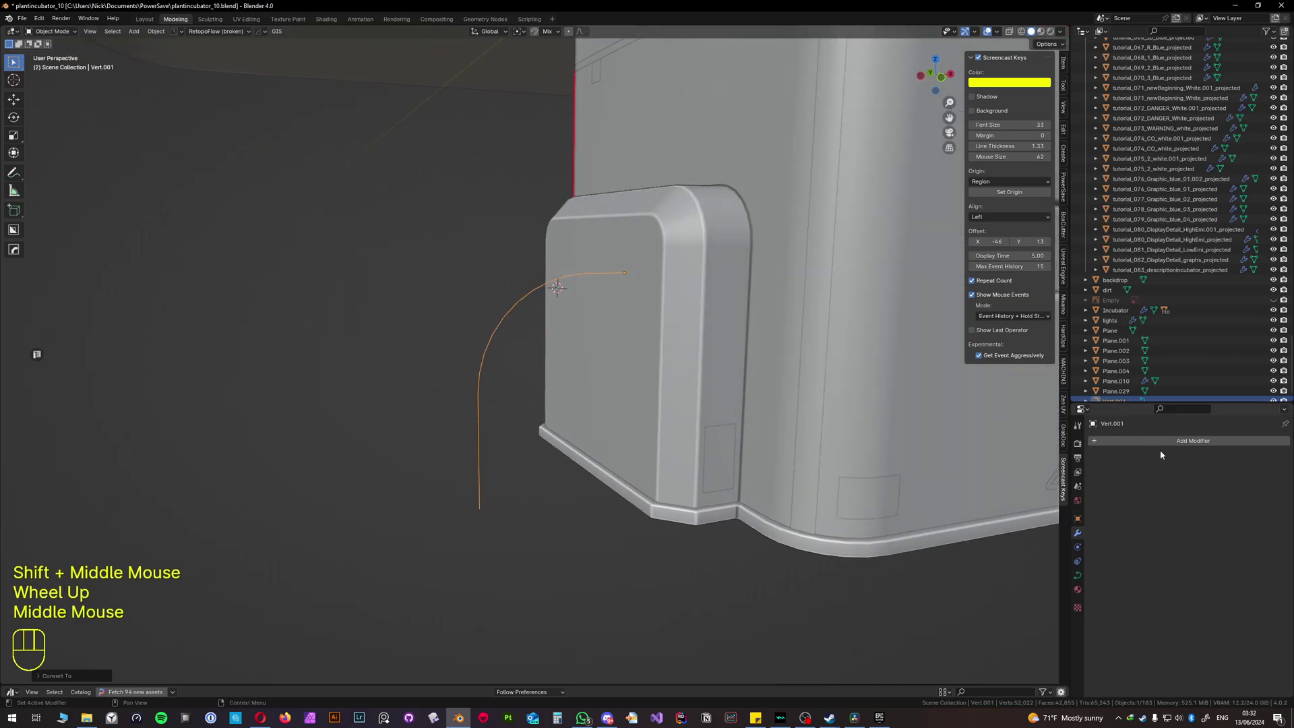
pyautogui.scroll(-2, 1111, 399)
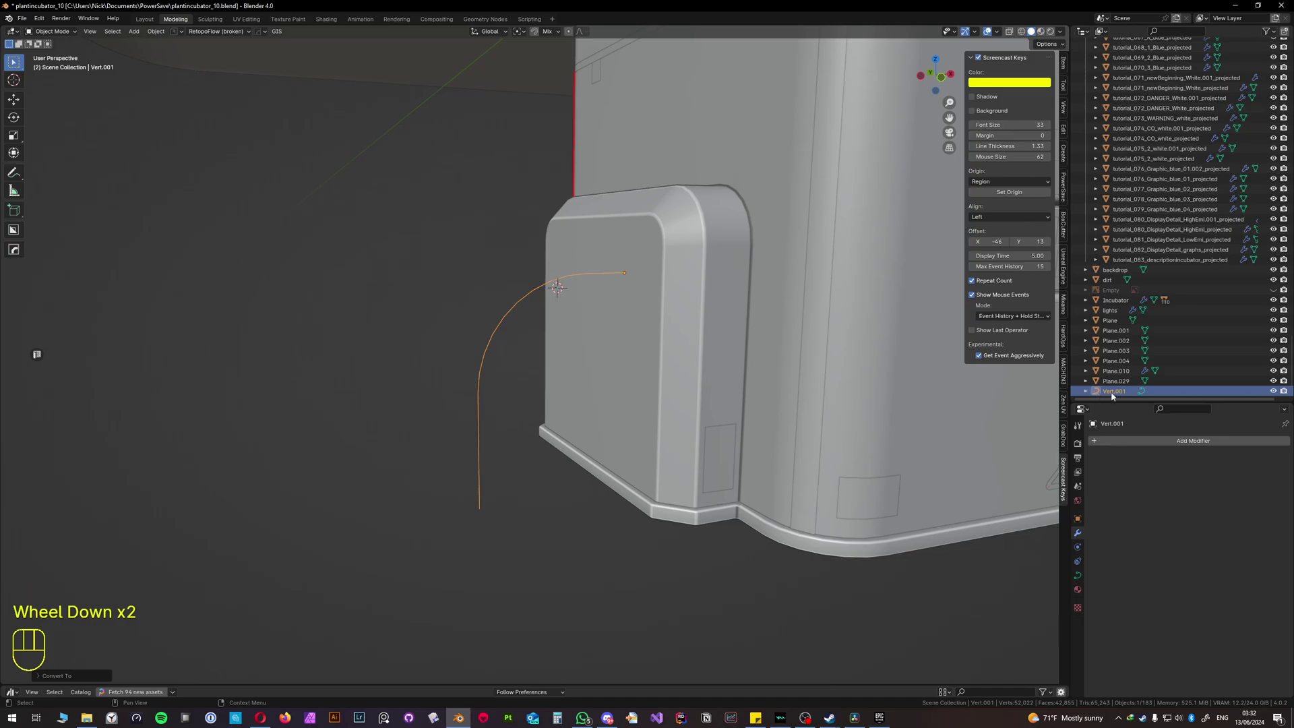
pyautogui.click(1078, 576)
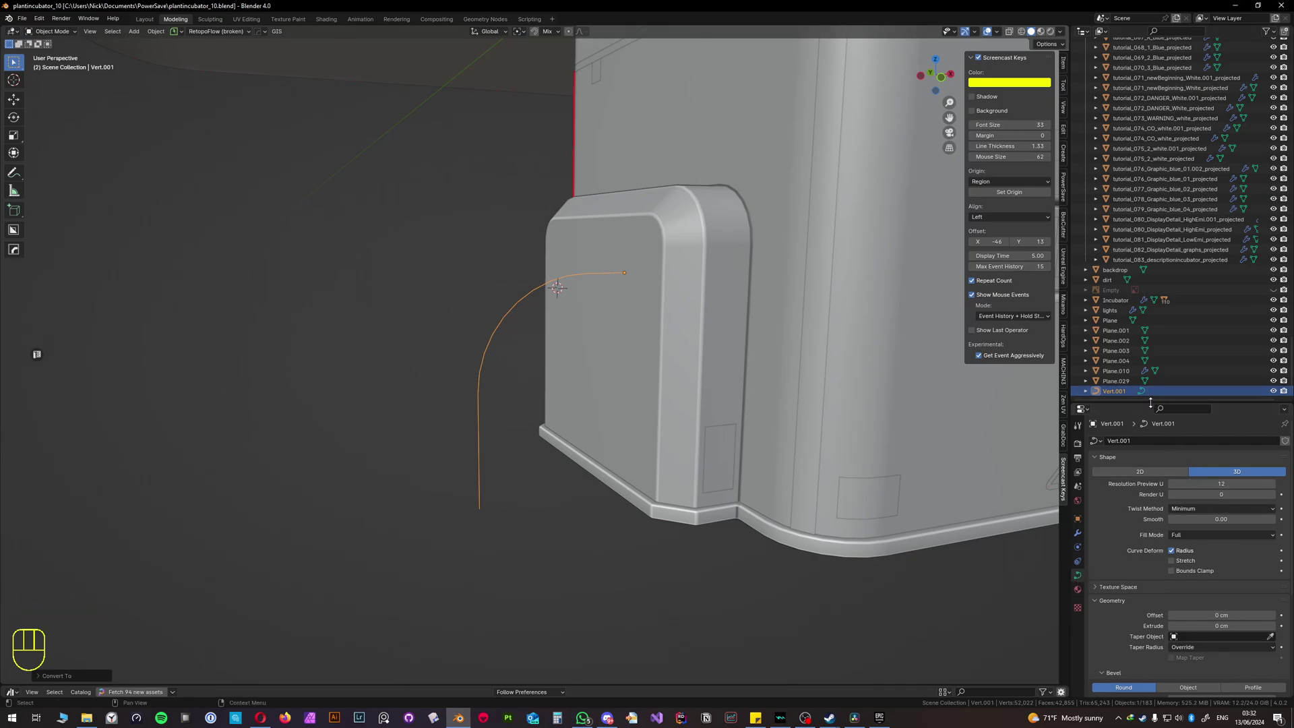
# Step: Set the curve's Resolution Preview U to 47, Bevel Depth to 7.7 cm and Bevel Resolution to 13
pyautogui.moveTo(1150, 402); pyautogui.dragTo(1171, 272)
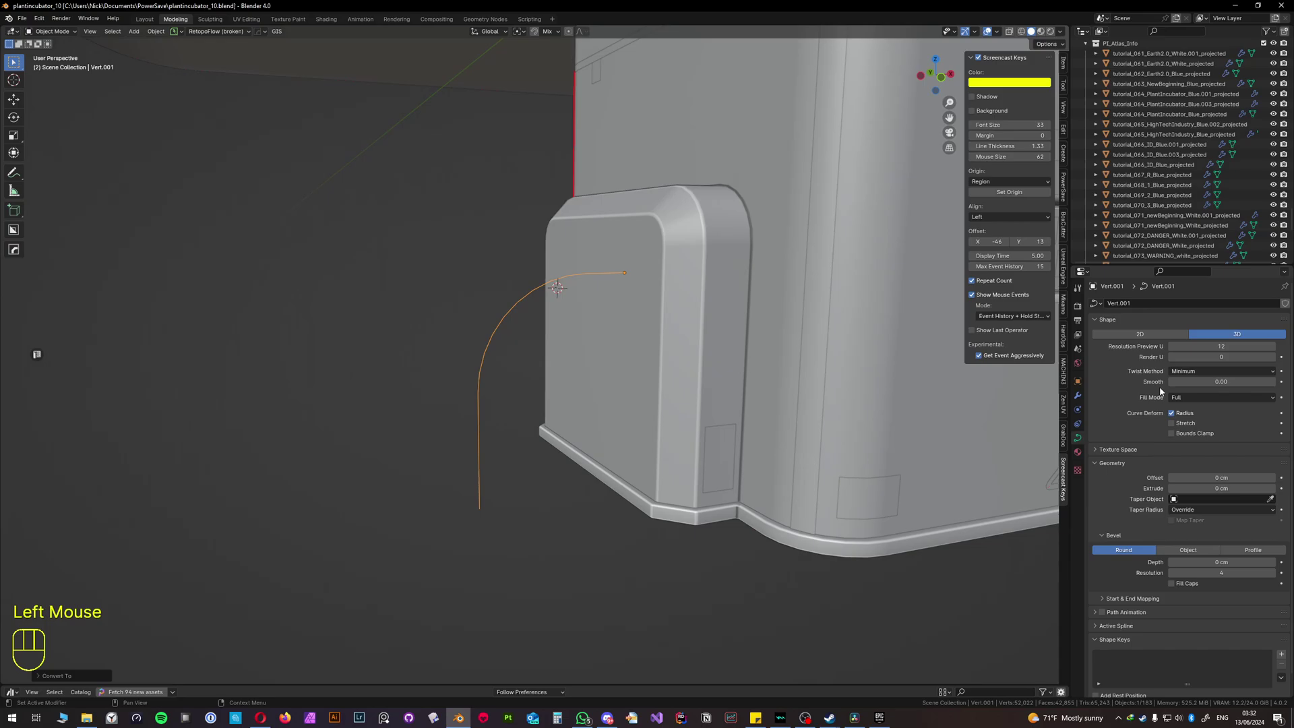
pyautogui.click(1273, 346)
pyautogui.click(1272, 346)
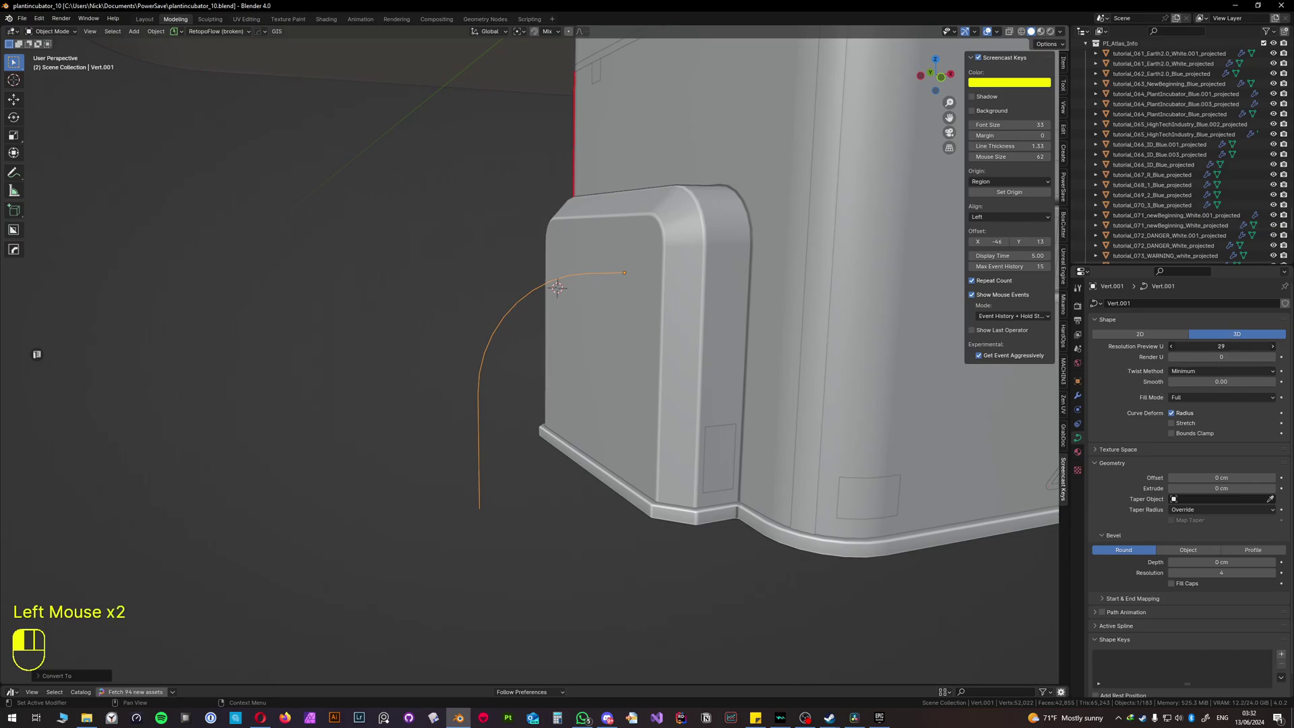
pyautogui.moveTo(1221, 346); pyautogui.dragTo(1222, 346)
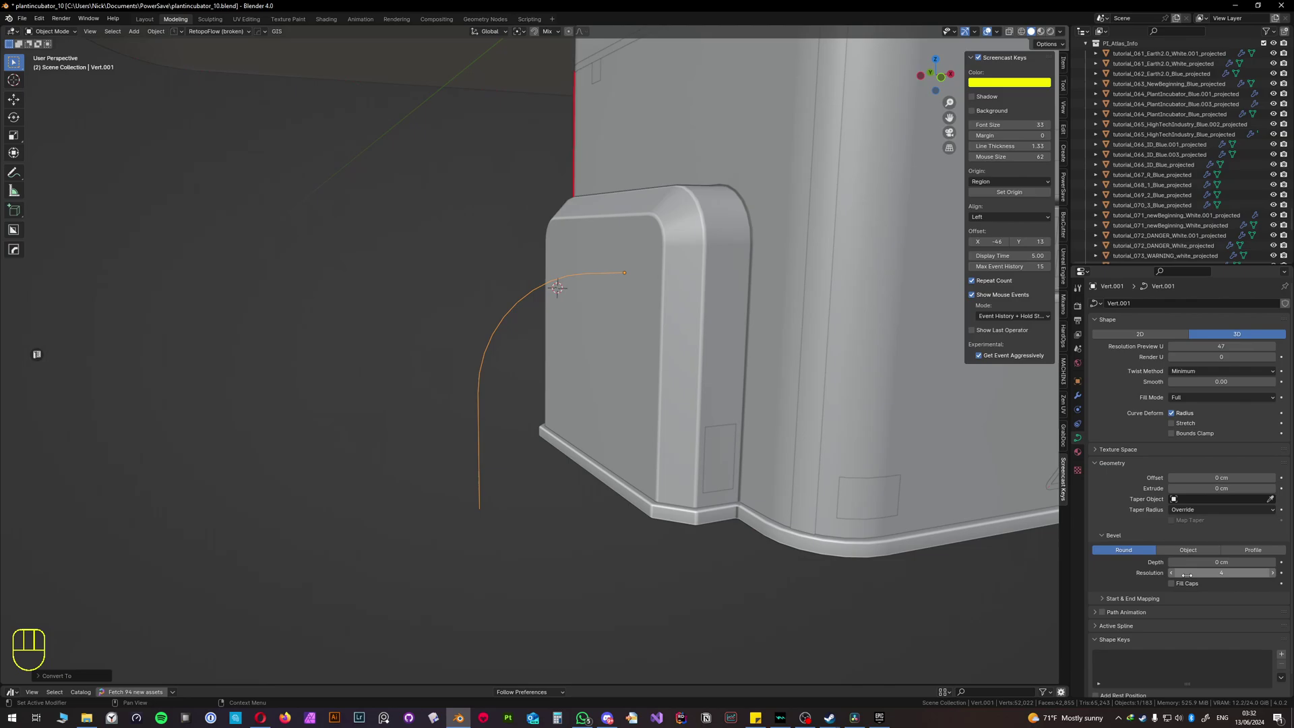
pyautogui.moveTo(1202, 566); pyautogui.dragTo(1262, 572)
pyautogui.click(1077, 398)
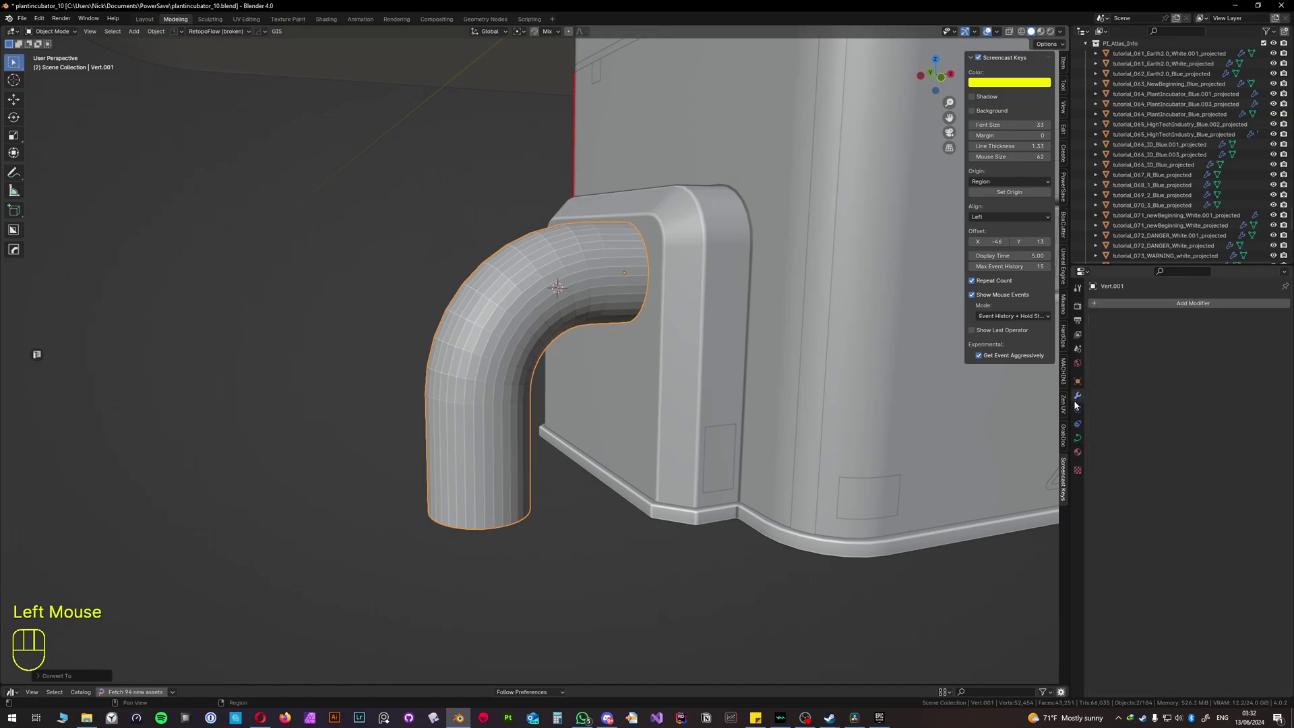
pyautogui.click(1077, 437)
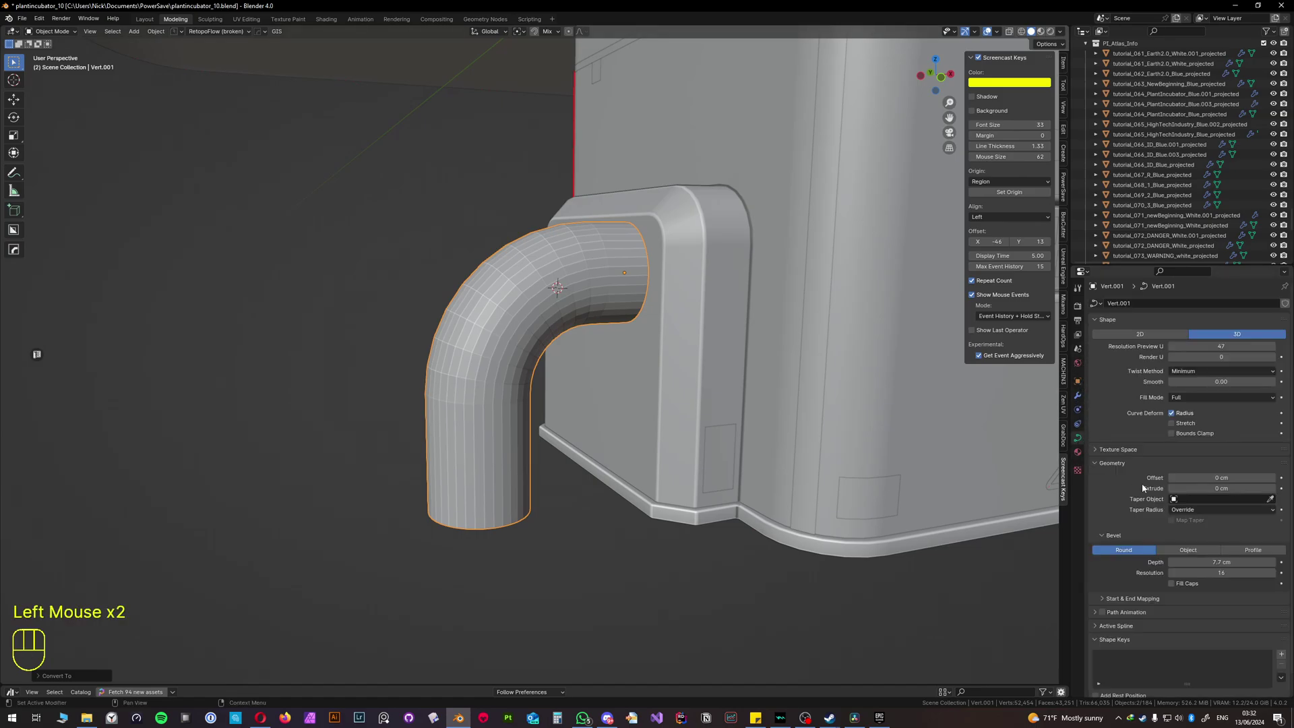
pyautogui.click(1205, 573)
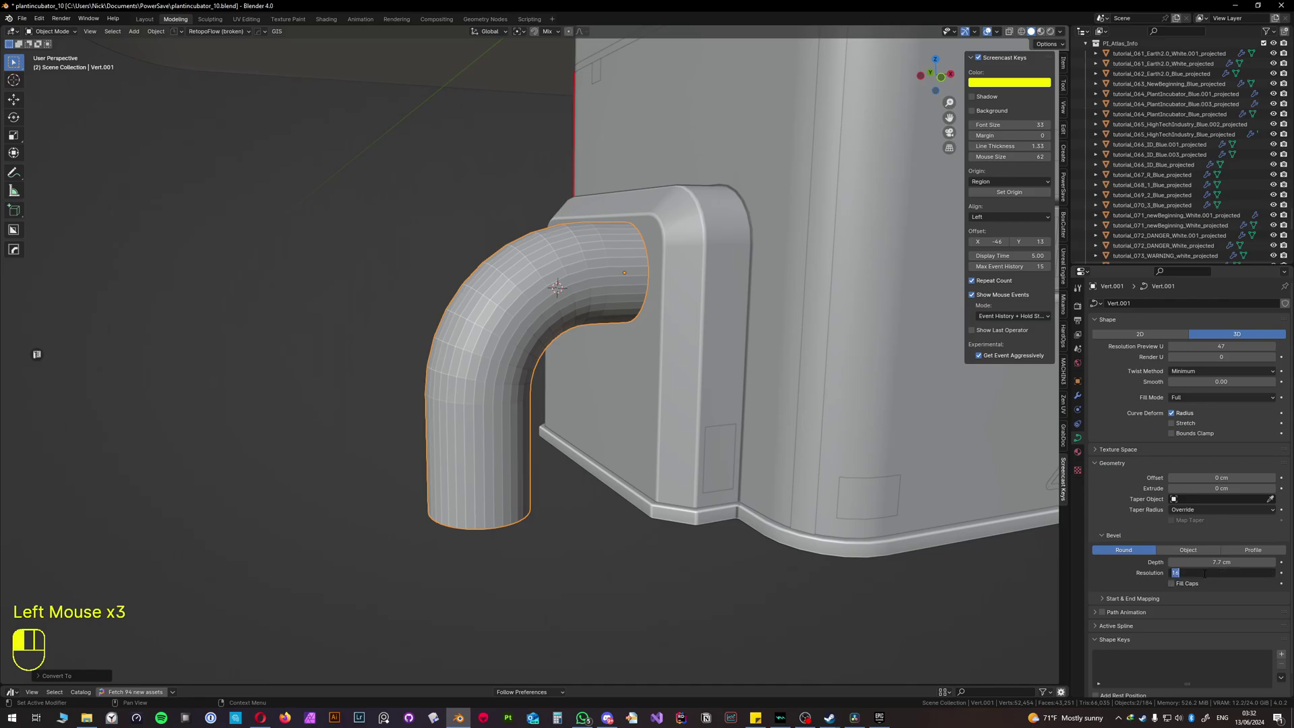
pyautogui.write('13')
pyautogui.press('Return')
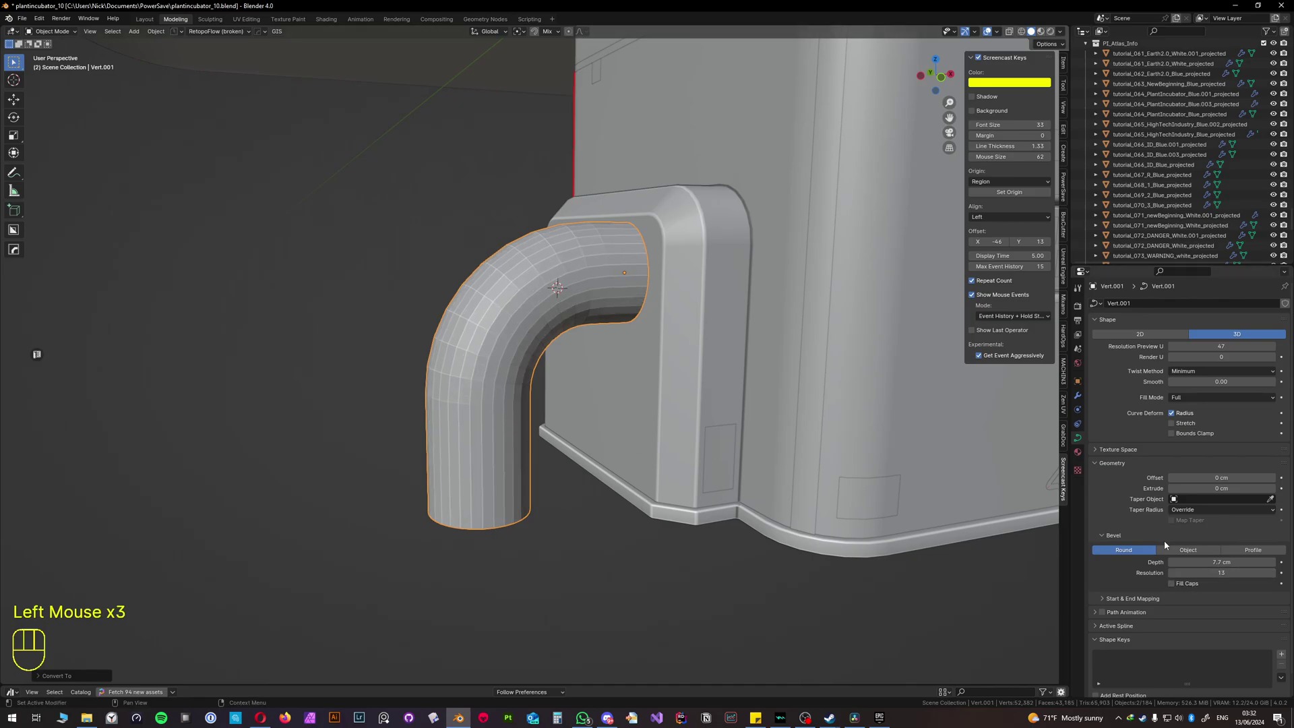
# Step: Move the pipe's bend and downward leg points 17.84 cm outward along X
pyautogui.moveTo(689, 442); pyautogui.dragTo(487, 418, button='middle')
pyautogui.press('Tab')
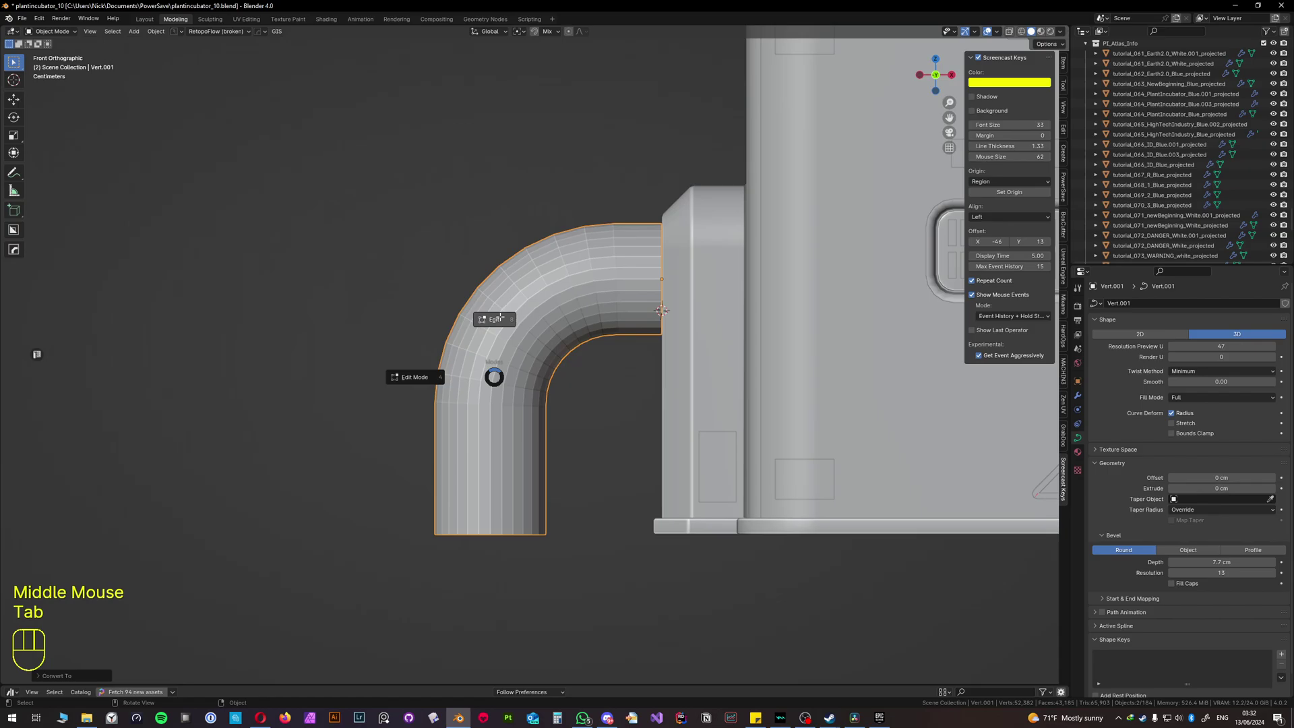
pyautogui.click(548, 576)
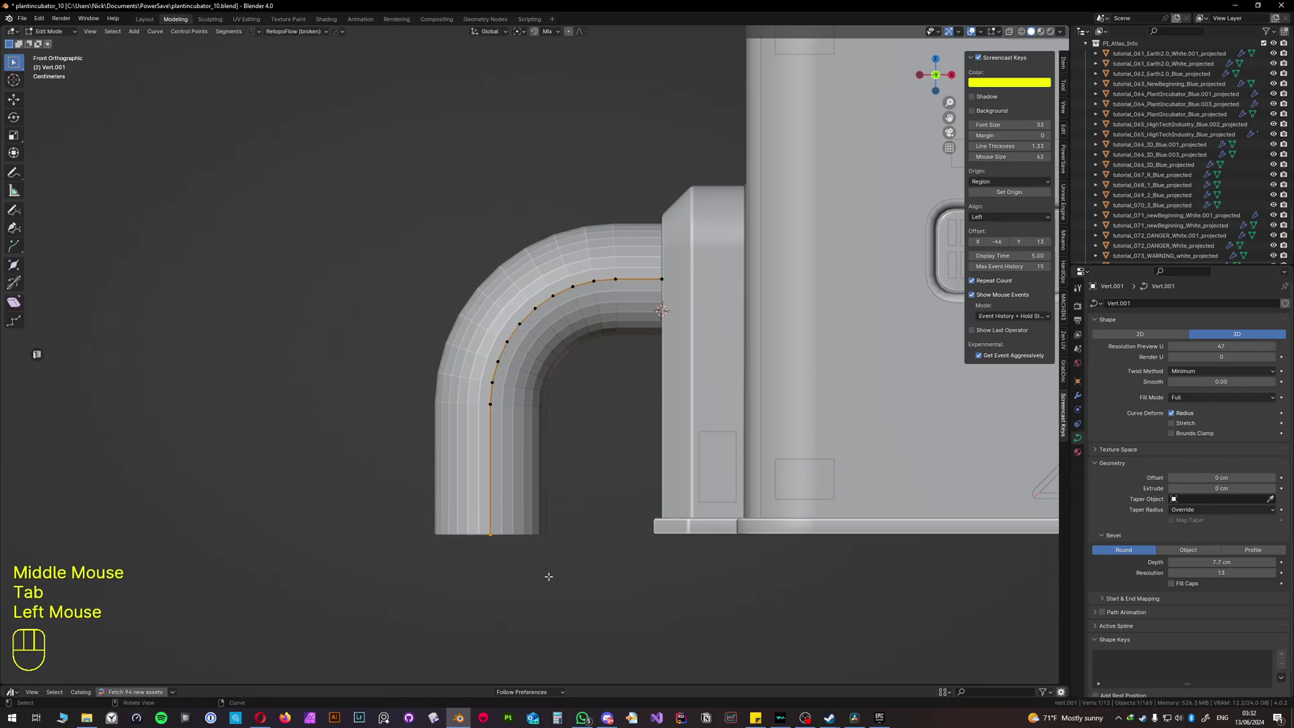
pyautogui.press('g')
pyautogui.press('z')
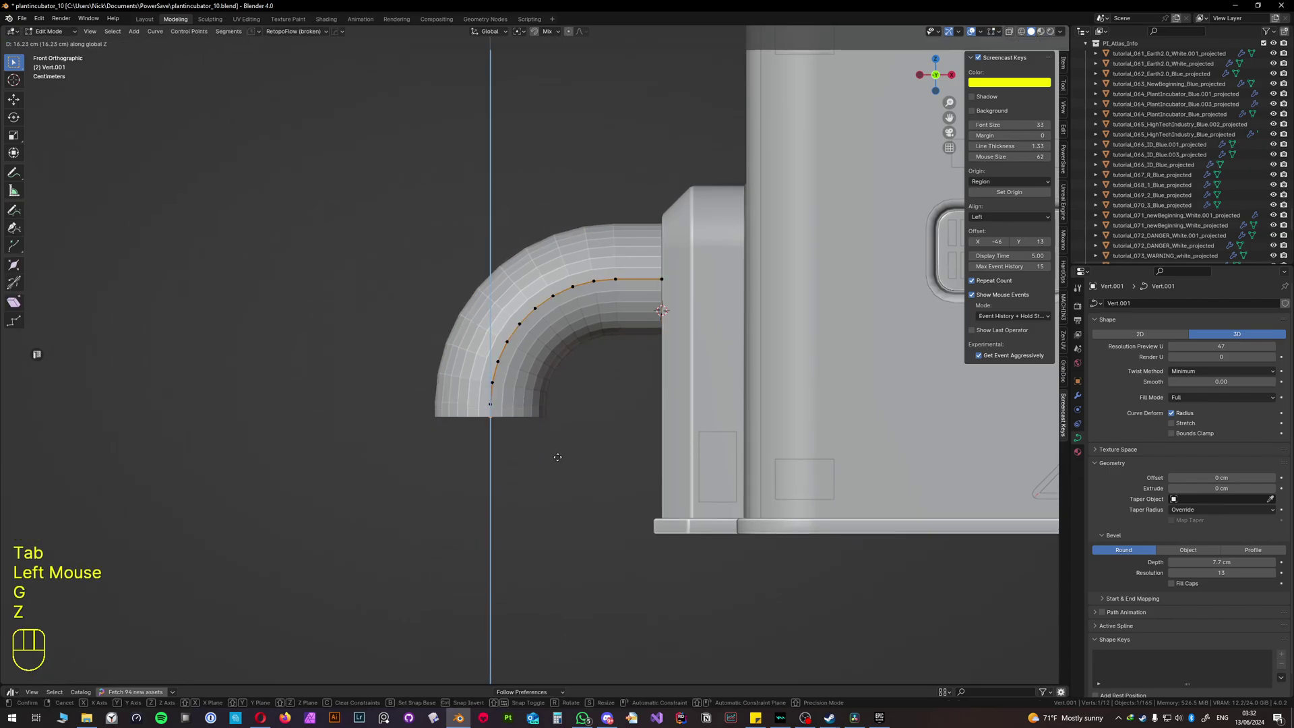
pyautogui.rightClick(563, 549)
pyautogui.moveTo(349, 252); pyautogui.dragTo(625, 550)
pyautogui.press('g')
pyautogui.press('x')
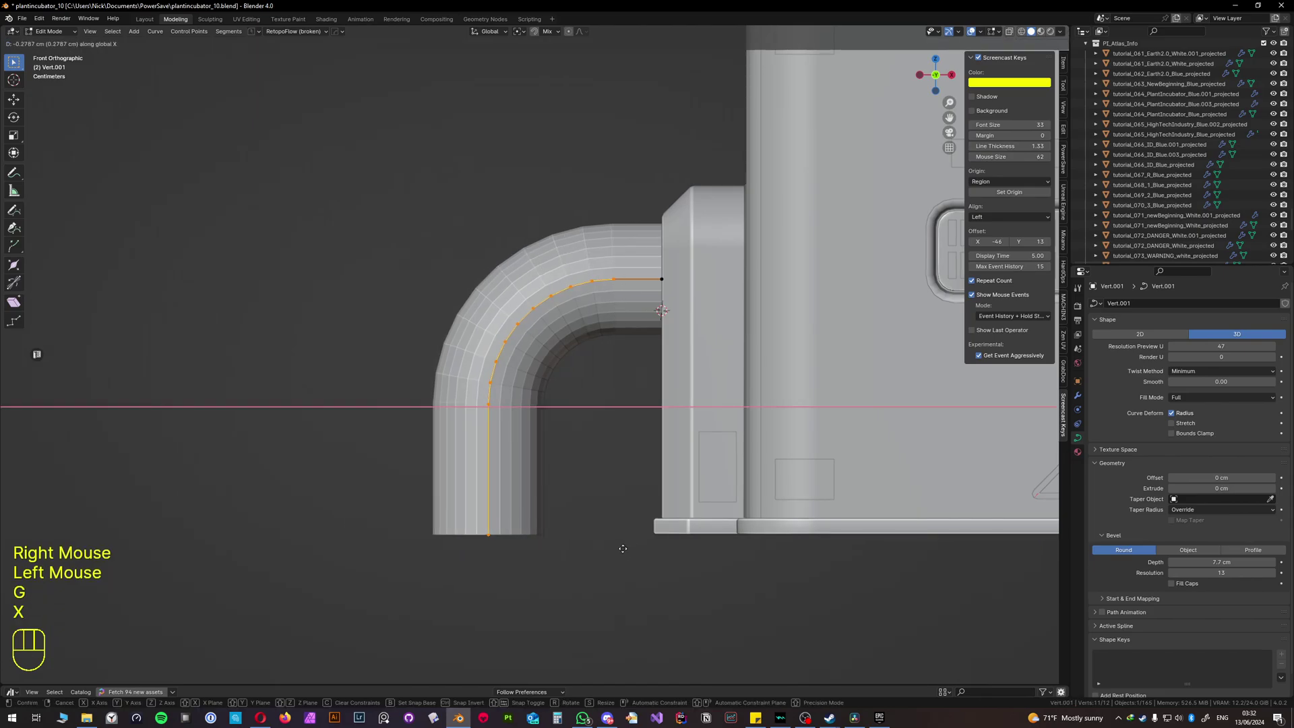
pyautogui.click(497, 543)
pyautogui.moveTo(479, 463); pyautogui.dragTo(514, 471, button='middle')
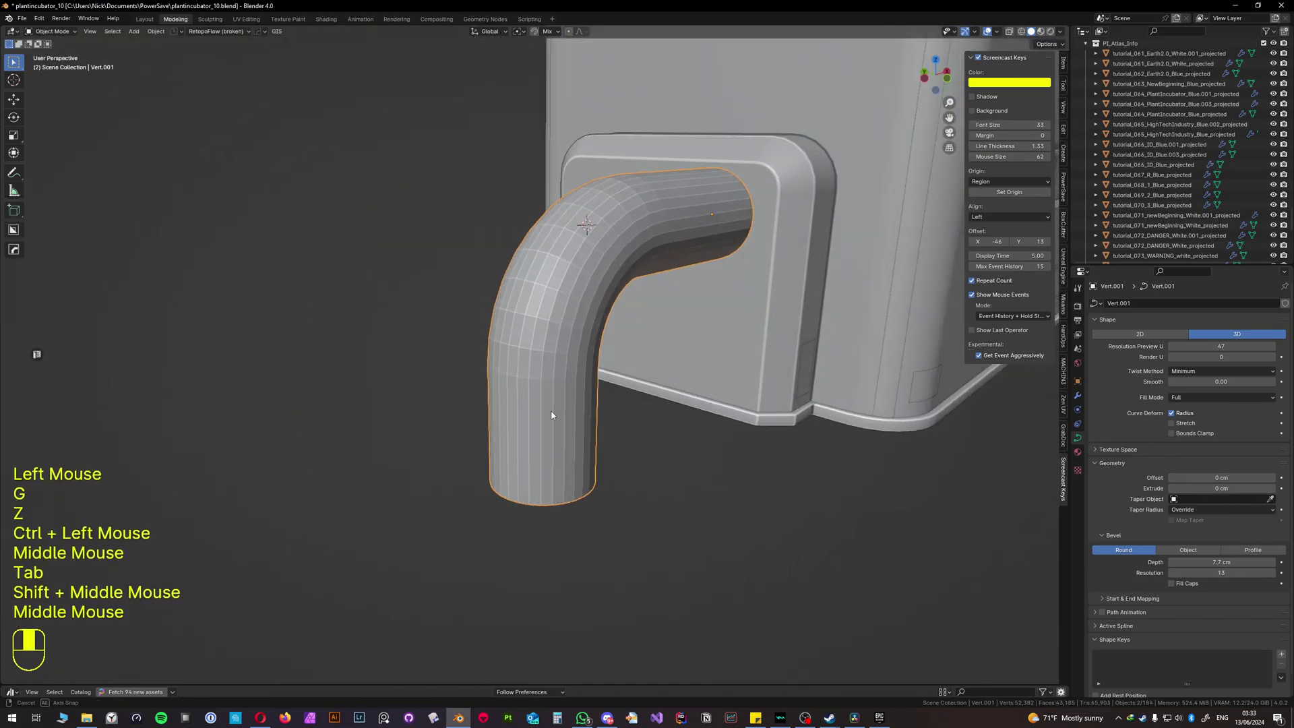
pyautogui.moveTo(485, 411); pyautogui.dragTo(516, 399, button='middle')
# Step: Convert the pipe curve into a mesh using the F3 Convert To Mesh command
pyautogui.rightClick(550, 367)
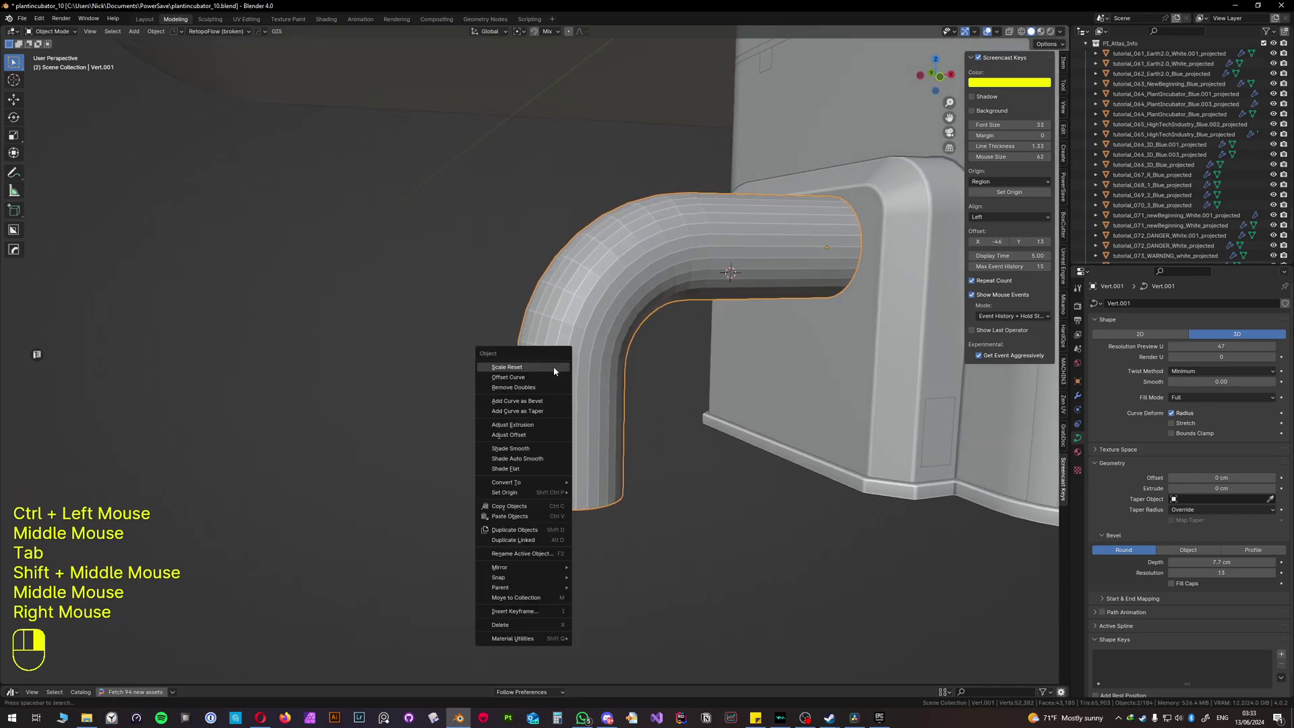
pyautogui.press('q')
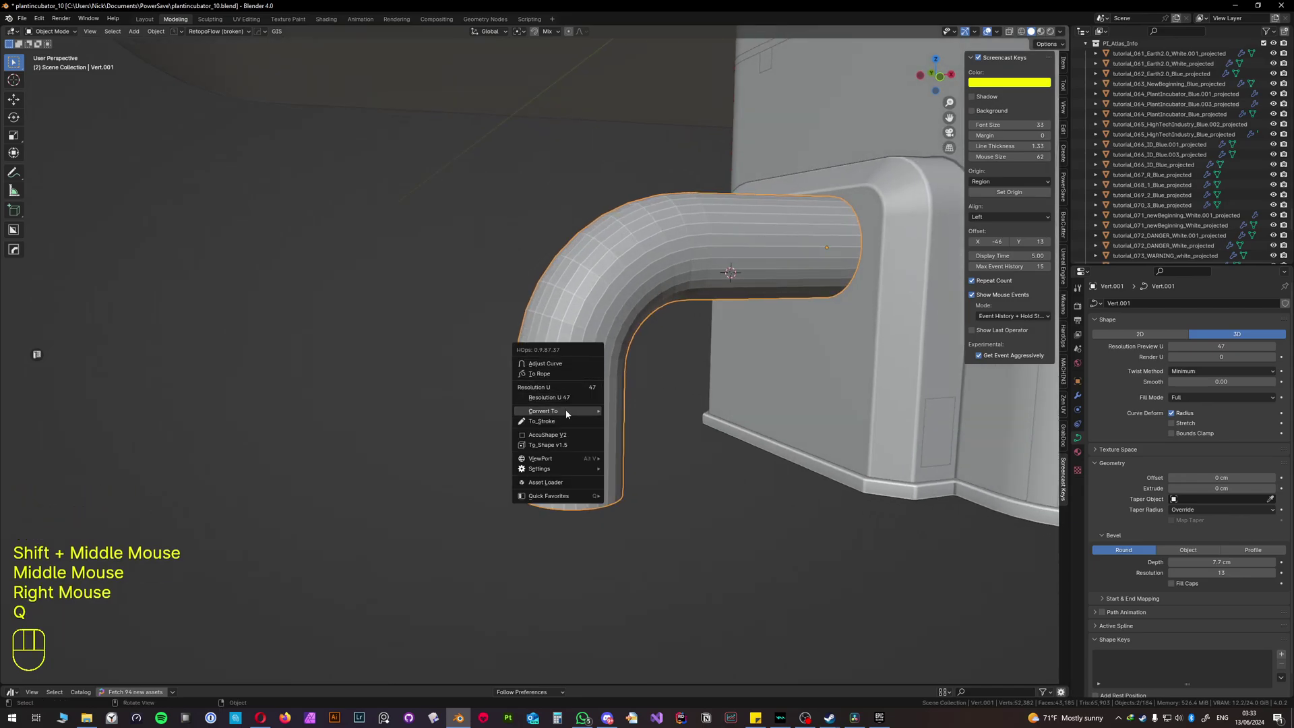
pyautogui.press('F3')
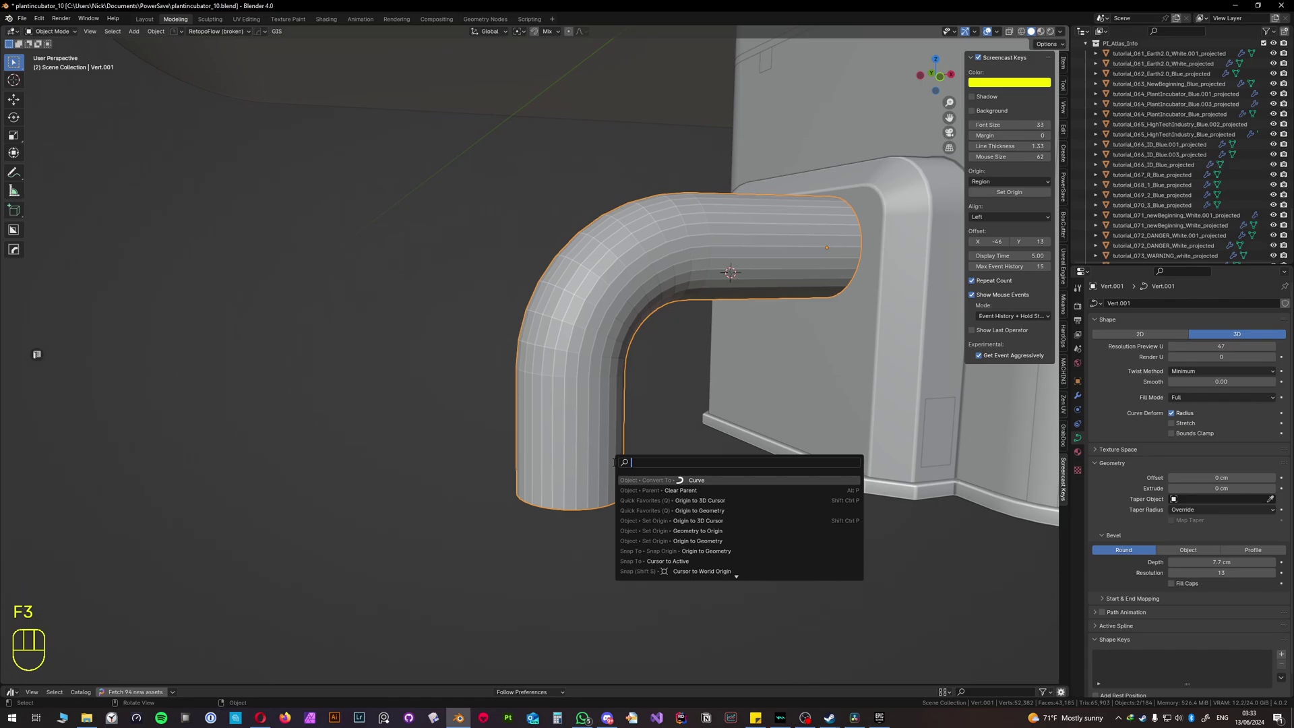
pyautogui.write('mesh')
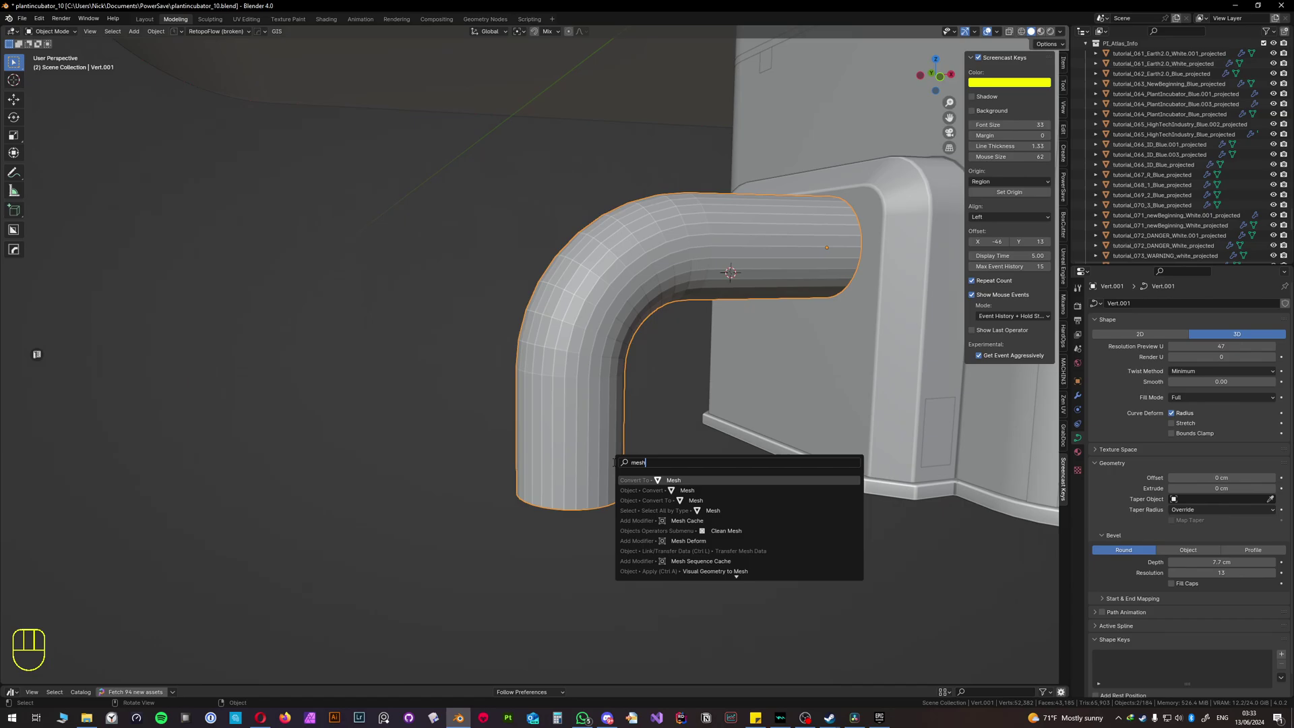
pyautogui.press('Return')
# Step: Apply HOps Sharpen to smooth-shade the pipe at 30° sharpness and 60° auto smooth
pyautogui.press('Tab')
pyautogui.moveTo(598, 410); pyautogui.dragTo(577, 353, button='middle')
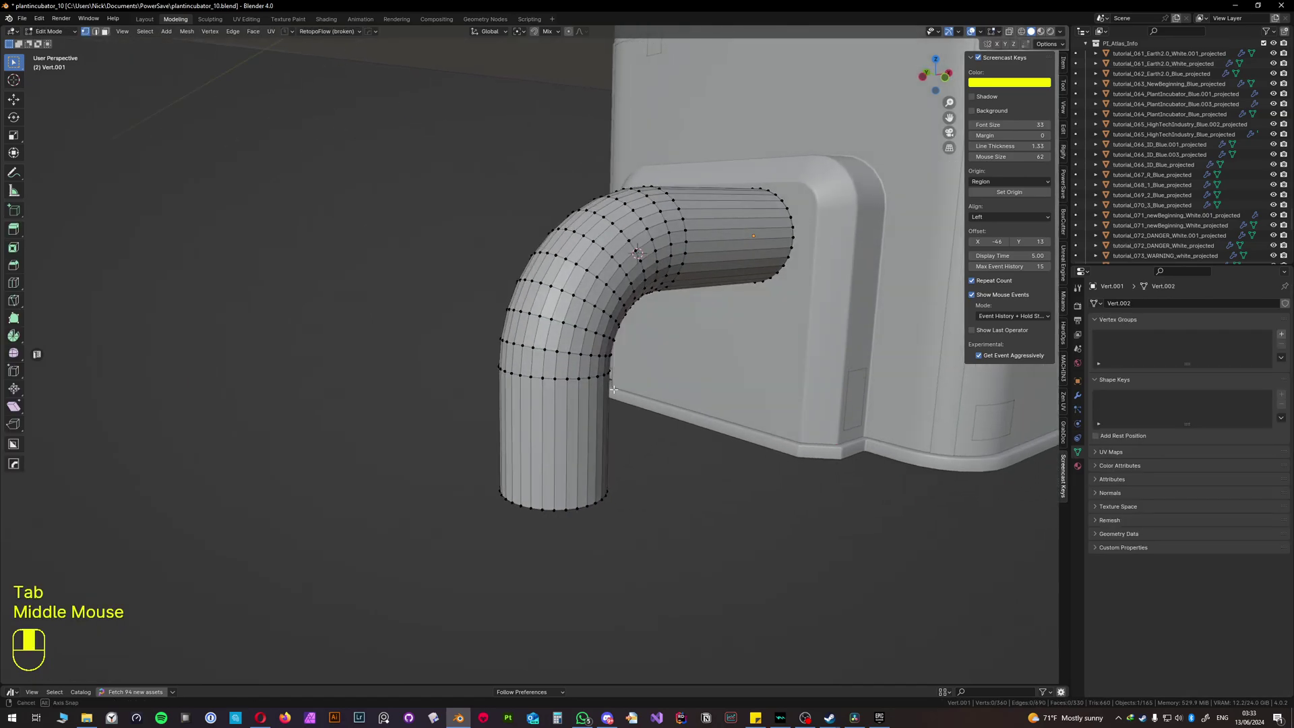
pyautogui.press('Tab')
pyautogui.press('q')
pyautogui.click(575, 351)
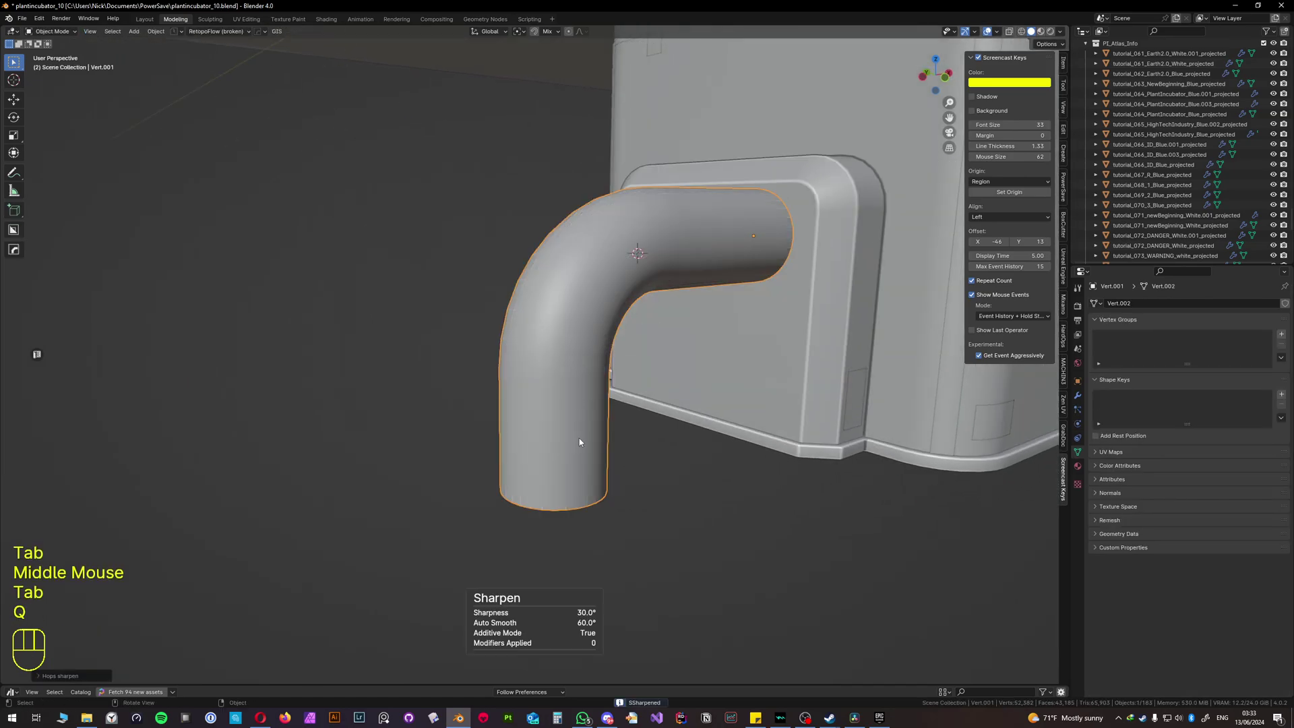
# Step: Loop-cut near the pipe's bottom and extrude the bottom face ring outward along normals as a flange
pyautogui.press('Tab')
pyautogui.hotkey('ctrl', 'r')
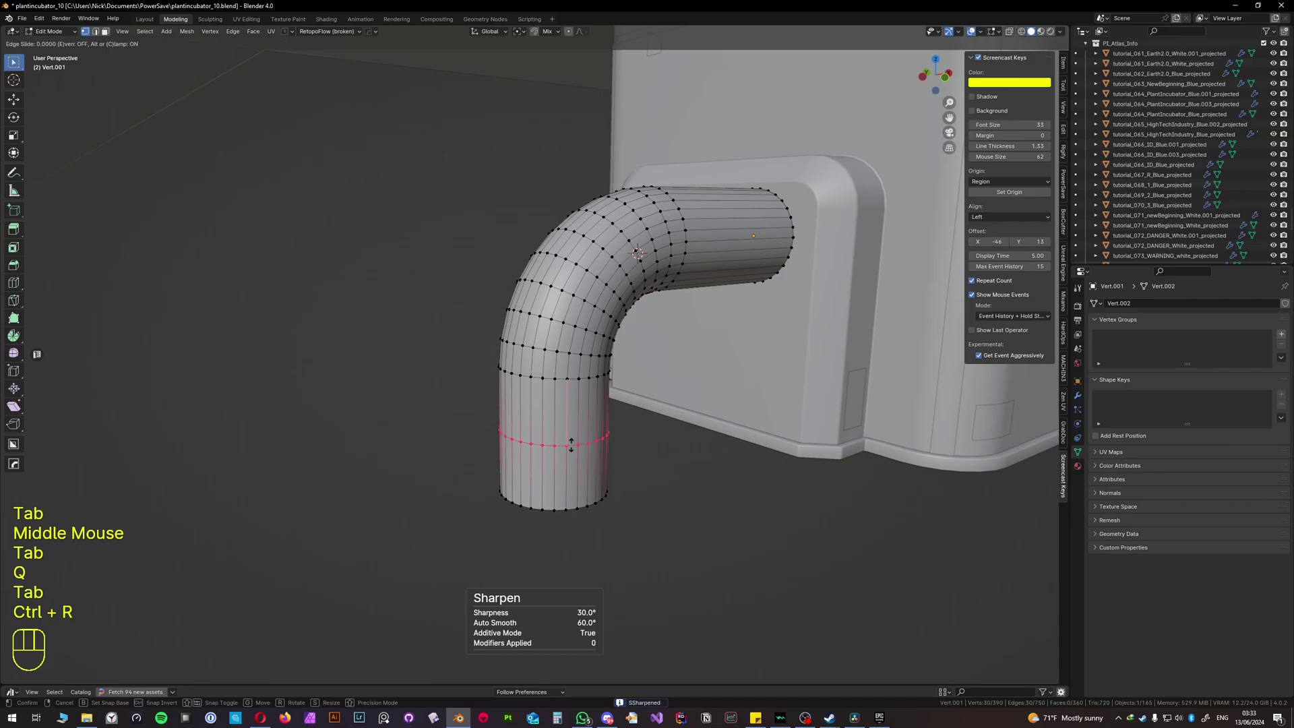
pyautogui.click(571, 448)
pyautogui.press('3')
pyautogui.keyDown('alt'); pyautogui.click(596, 479); pyautogui.keyUp('alt')
pyautogui.hotkey('alt', 'e')
pyautogui.click(609, 492)
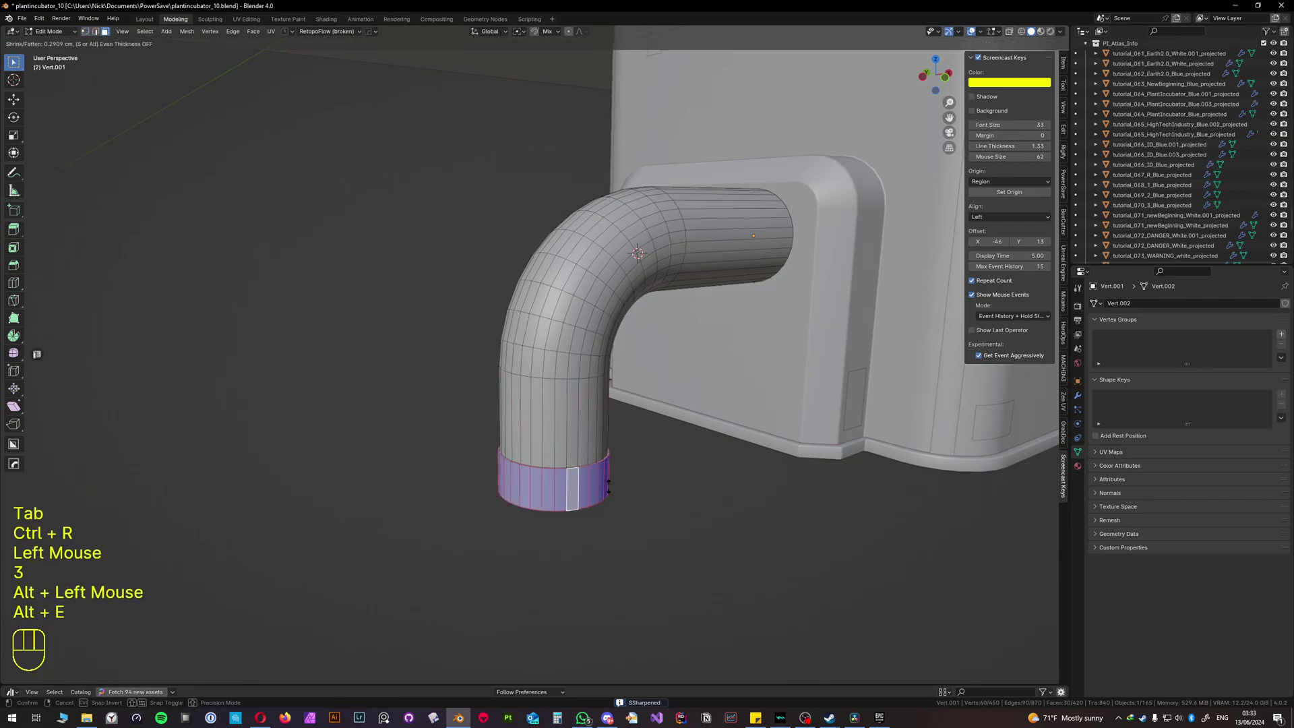
pyautogui.click(637, 477)
# Step: Bevel the flange's rim edge loop to round it off
pyautogui.press('2')
pyautogui.keyDown('alt'); pyautogui.click(637, 478); pyautogui.keyUp('alt')
pyautogui.hotkey('ctrl', 'b')
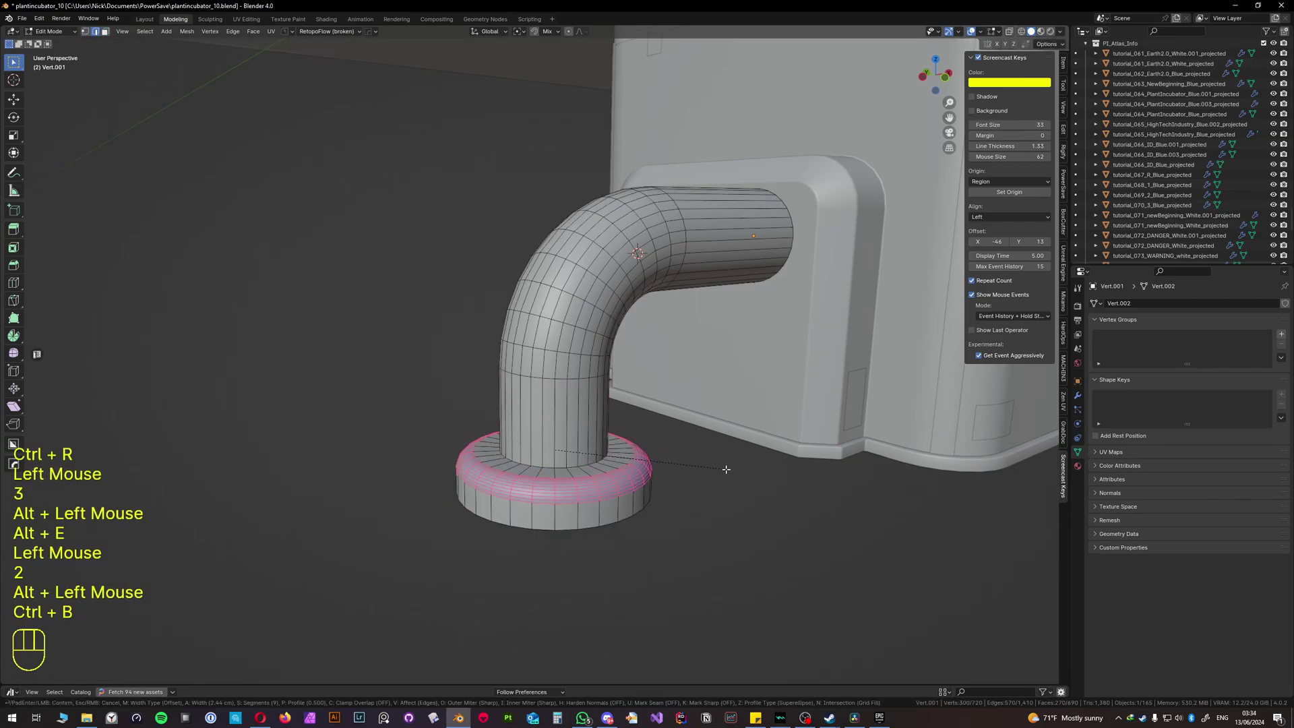
pyautogui.click(726, 470)
pyautogui.press('Tab')
pyautogui.scroll(-2, 667, 471)
pyautogui.click(635, 465)
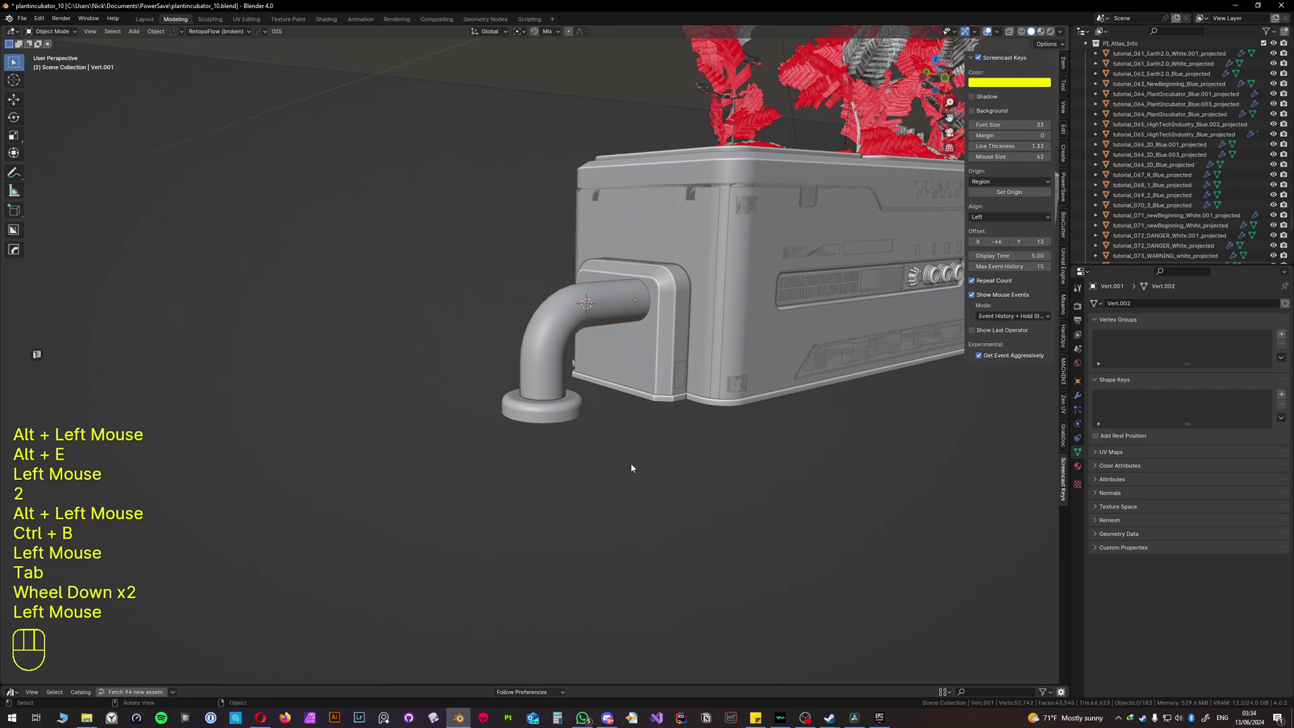
pyautogui.moveTo(636, 465)
pyautogui.mouseDown(button='middle')
pyautogui.moveTo(733, 480)
pyautogui.moveTo(771, 442)
pyautogui.moveTo(820, 448)
pyautogui.moveTo(636, 462)
pyautogui.mouseUp(button='middle')
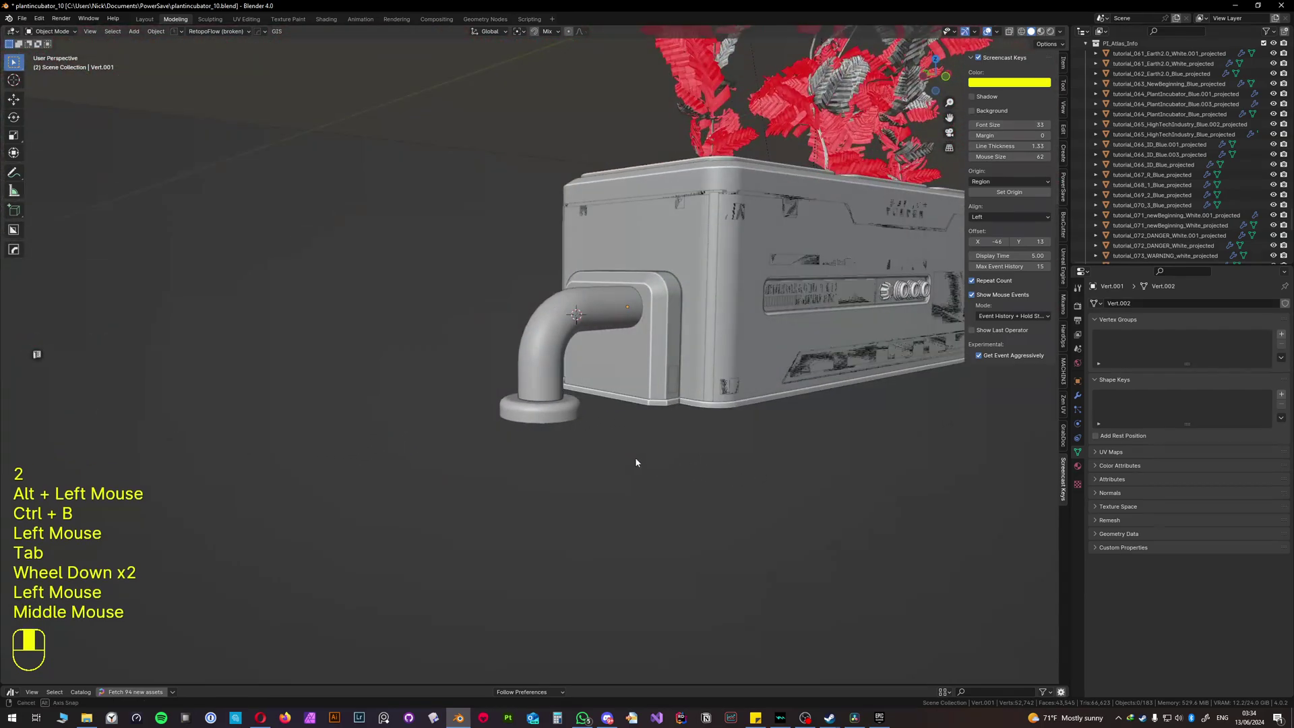
pyautogui.scroll(2, 594, 383)
pyautogui.moveTo(594, 383); pyautogui.dragTo(565, 385, button='middle')
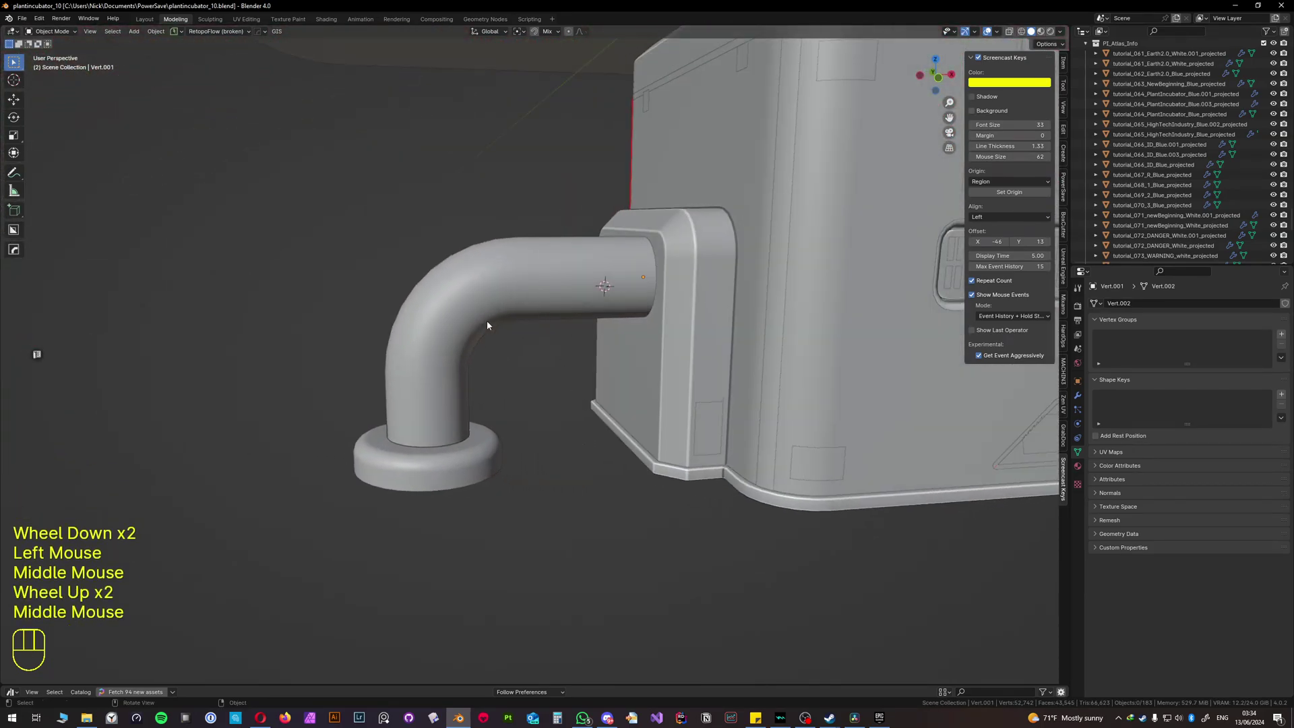
pyautogui.press('Tab')
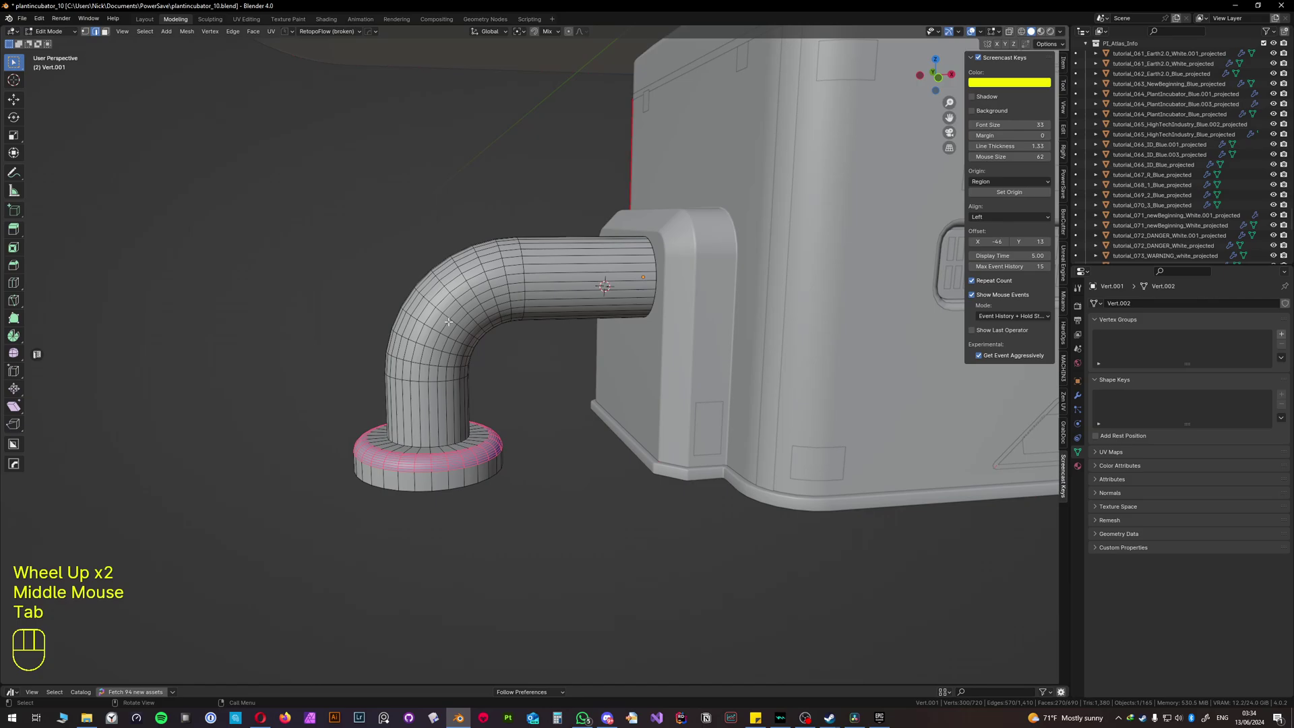
# Step: Undo back to the unrounded L-shaped edge path
pyautogui.press('Tab')
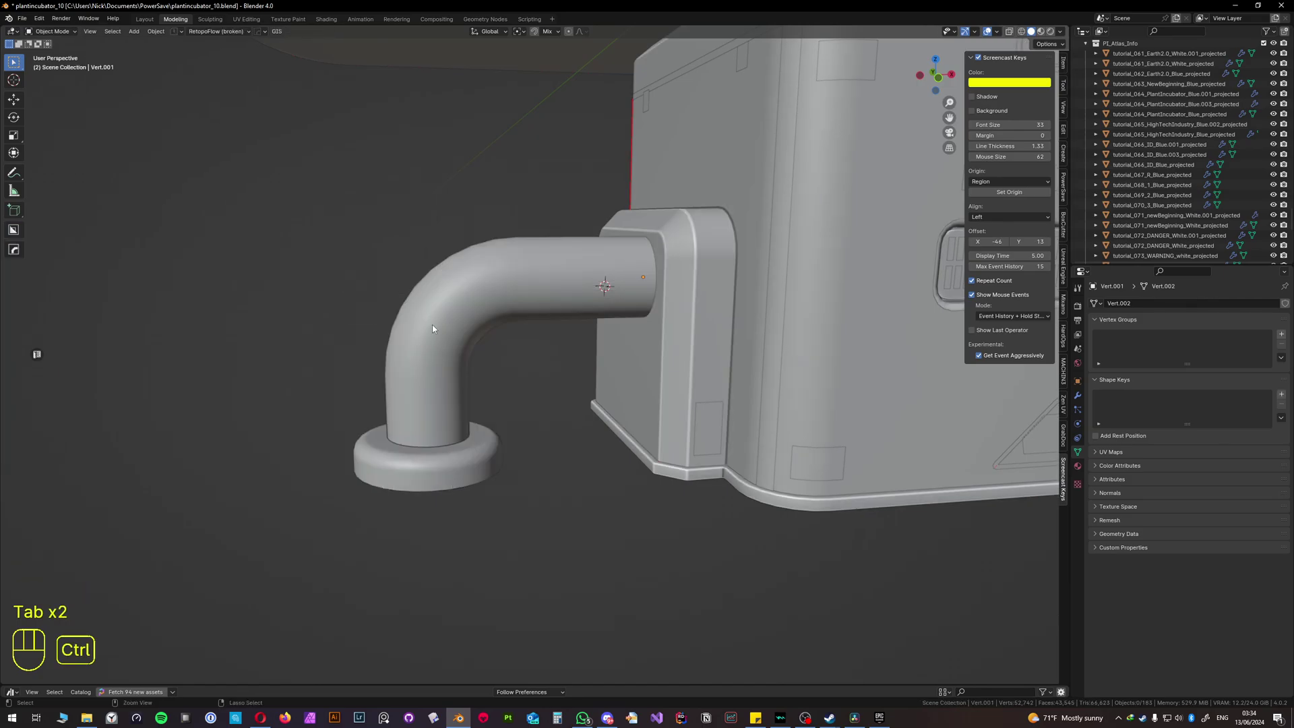
pyautogui.hotkey('ctrl', 'z')
pyautogui.hotkey('ctrl', 'z')
pyautogui.hotkey('ctrl', 'z')
pyautogui.hotkey('ctrl', 'z')
pyautogui.hotkey('ctrl', 'z')
pyautogui.hotkey('ctrl', 'z')
pyautogui.hotkey('ctrl', 'z')
pyautogui.hotkey('ctrl', 'z')
pyautogui.hotkey('ctrl', 'z')
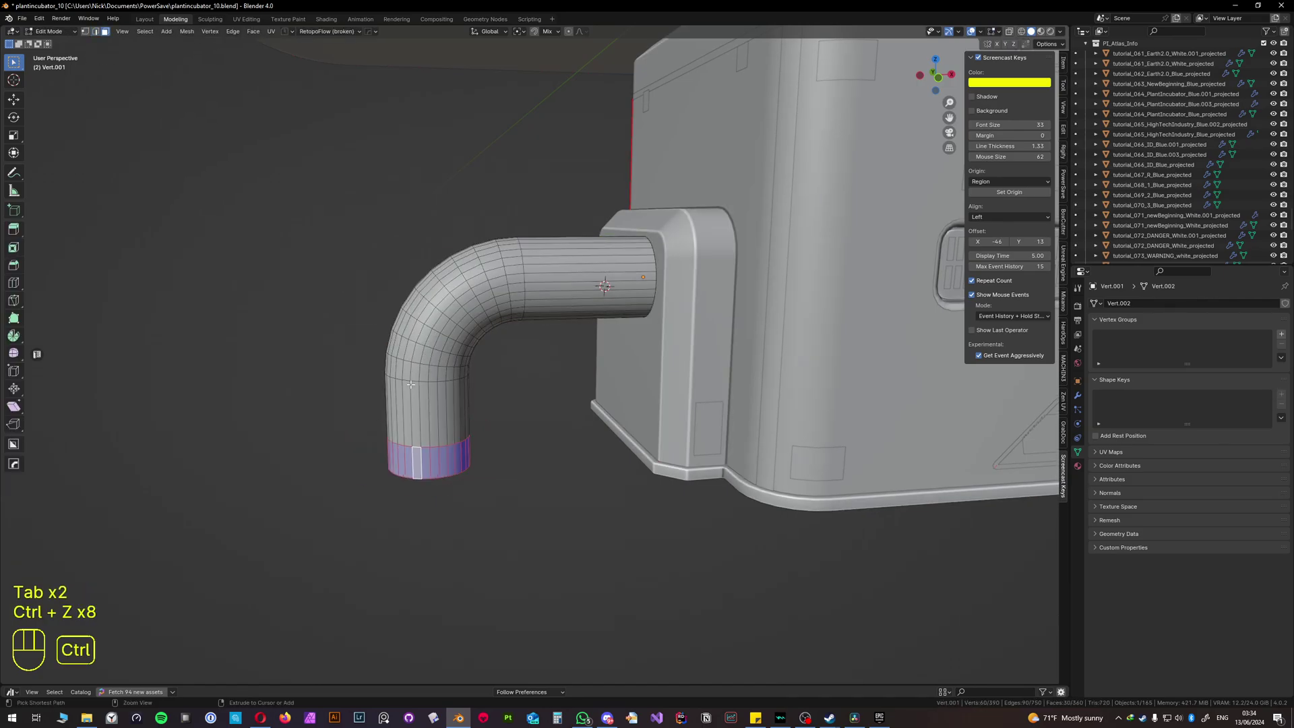
pyautogui.keyDown('shift'); pyautogui.moveTo(411, 297); pyautogui.dragTo(497, 339, button='middle'); pyautogui.keyUp('shift')
pyautogui.scroll(2, 479, 323)
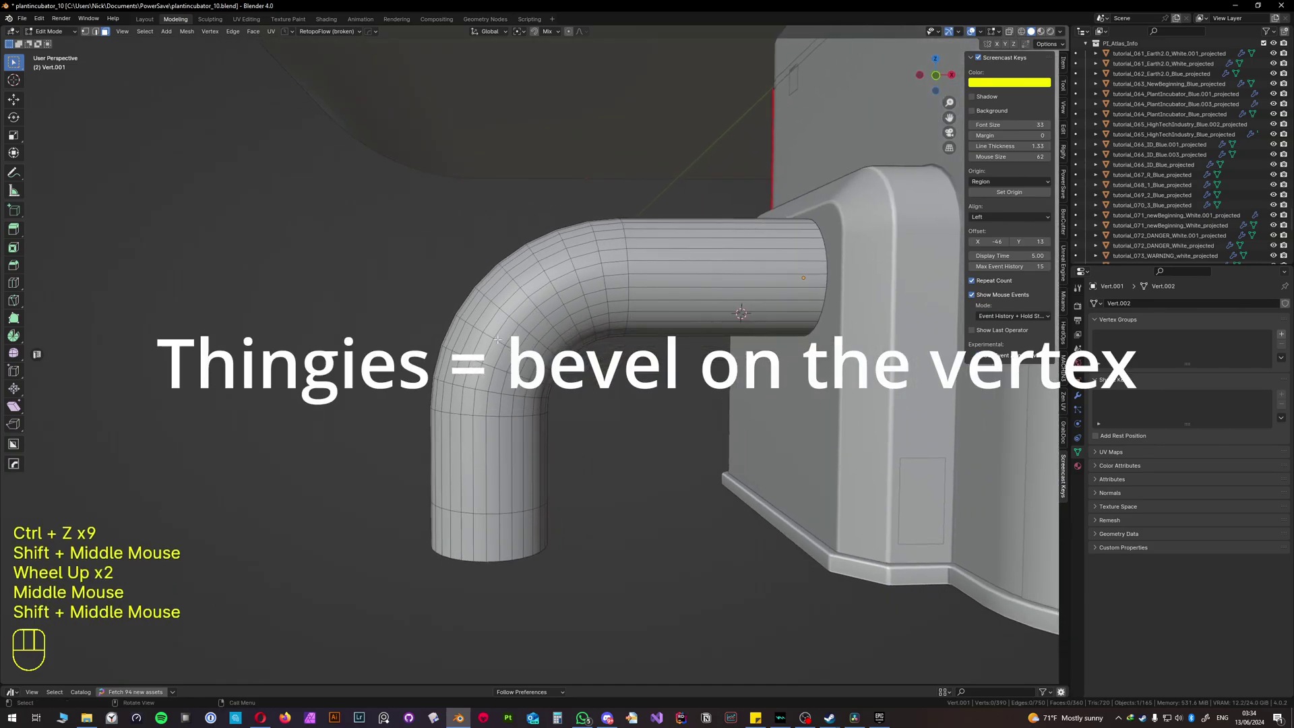
pyautogui.hotkey('ctrl', 'z')
pyautogui.hotkey('ctrl', 'z')
pyautogui.hotkey('ctrl', 'z')
pyautogui.hotkey('ctrl', 'z')
pyautogui.hotkey('ctrl', 'z')
pyautogui.hotkey('ctrl', 'z')
pyautogui.hotkey('ctrl', 'z')
pyautogui.hotkey('ctrl', 'z')
pyautogui.hotkey('ctrl', 'z')
pyautogui.hotkey('ctrl', 'z')
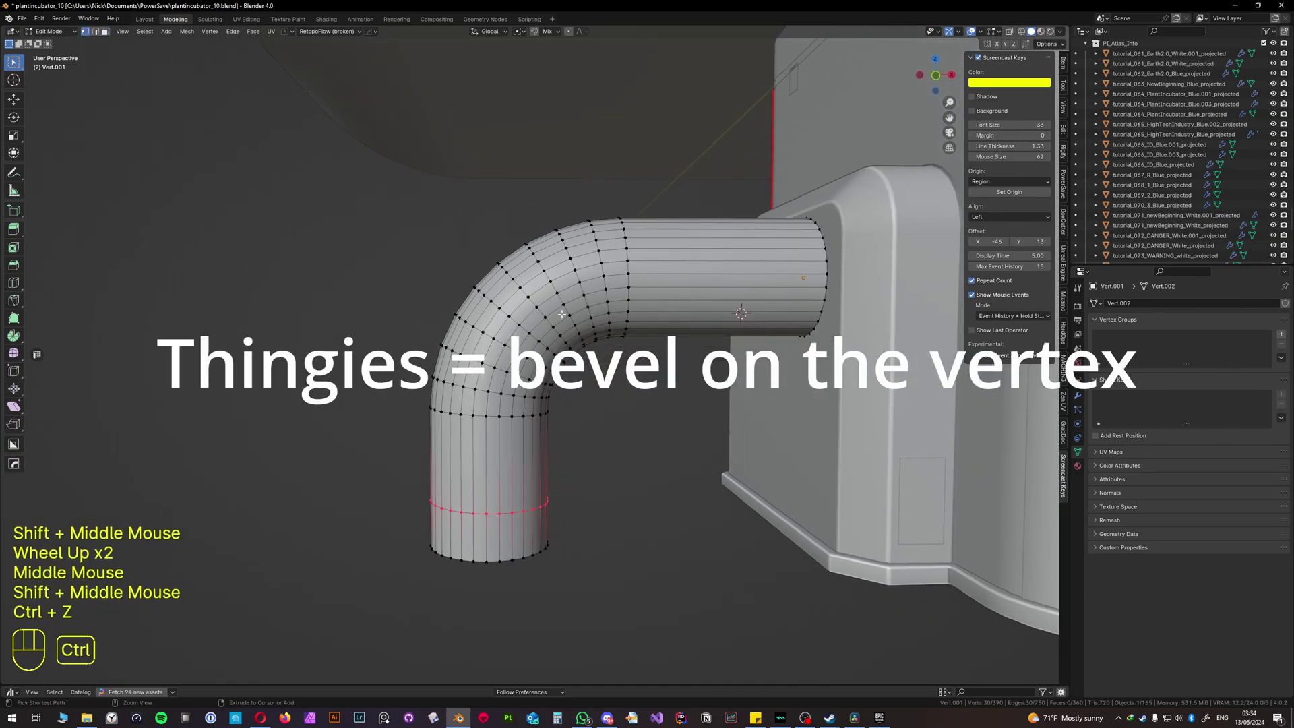
pyautogui.hotkey('ctrl', 'z')
pyautogui.hotkey('ctrl', 'z')
pyautogui.hotkey('ctrl', 'z')
pyautogui.hotkey('ctrl', 'z')
pyautogui.hotkey('ctrl', 'z')
pyautogui.hotkey('ctrl', 'z')
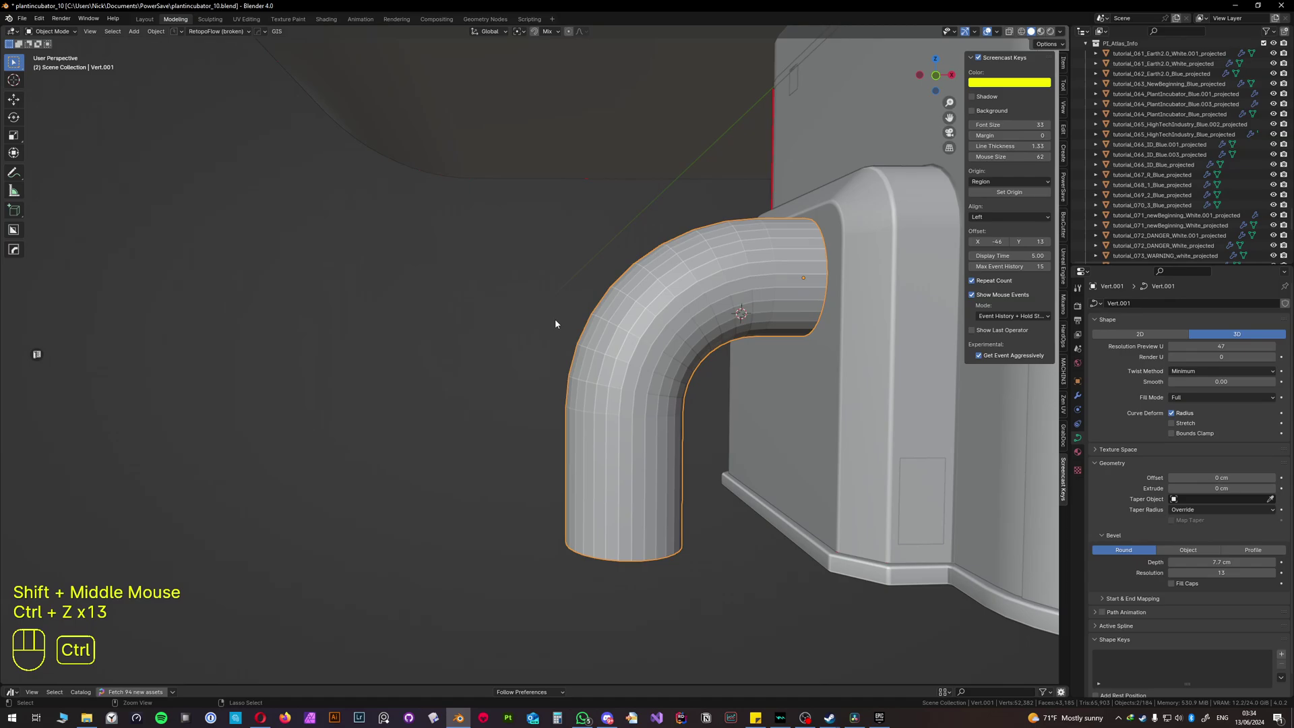
pyautogui.scroll(-2, 1179, 168)
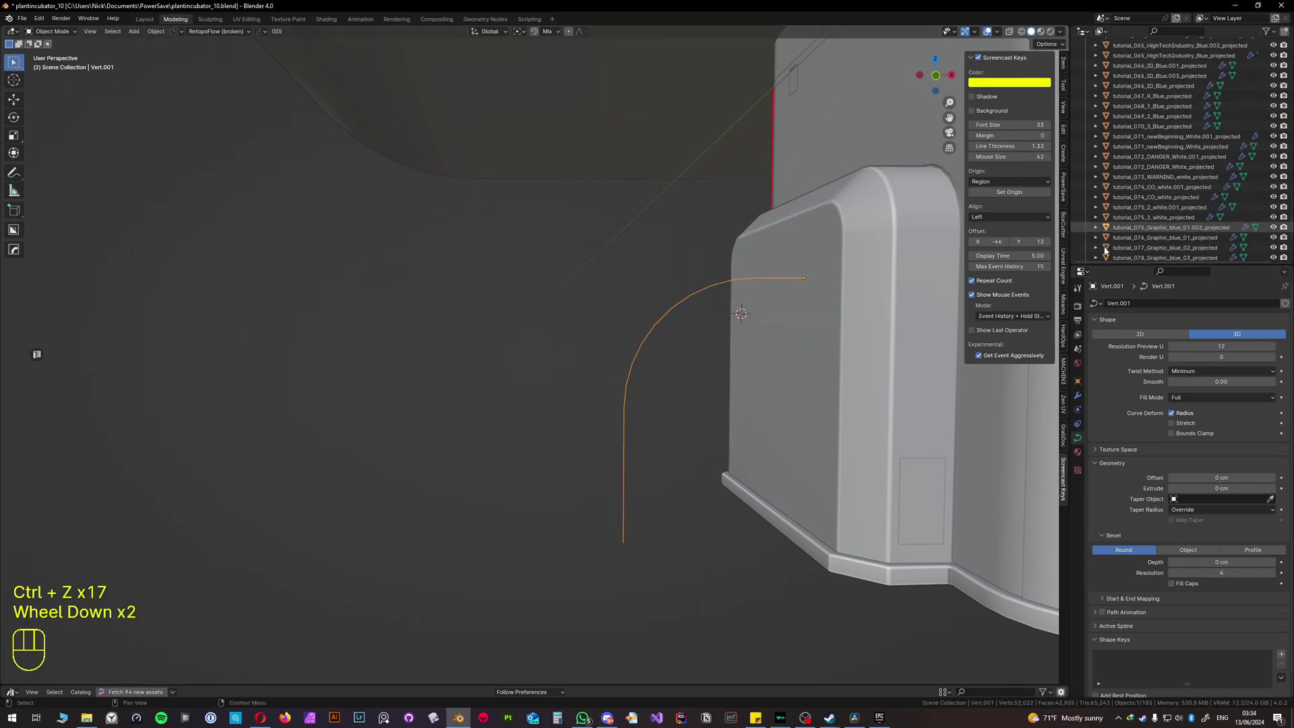
pyautogui.press('KP_Decimal')
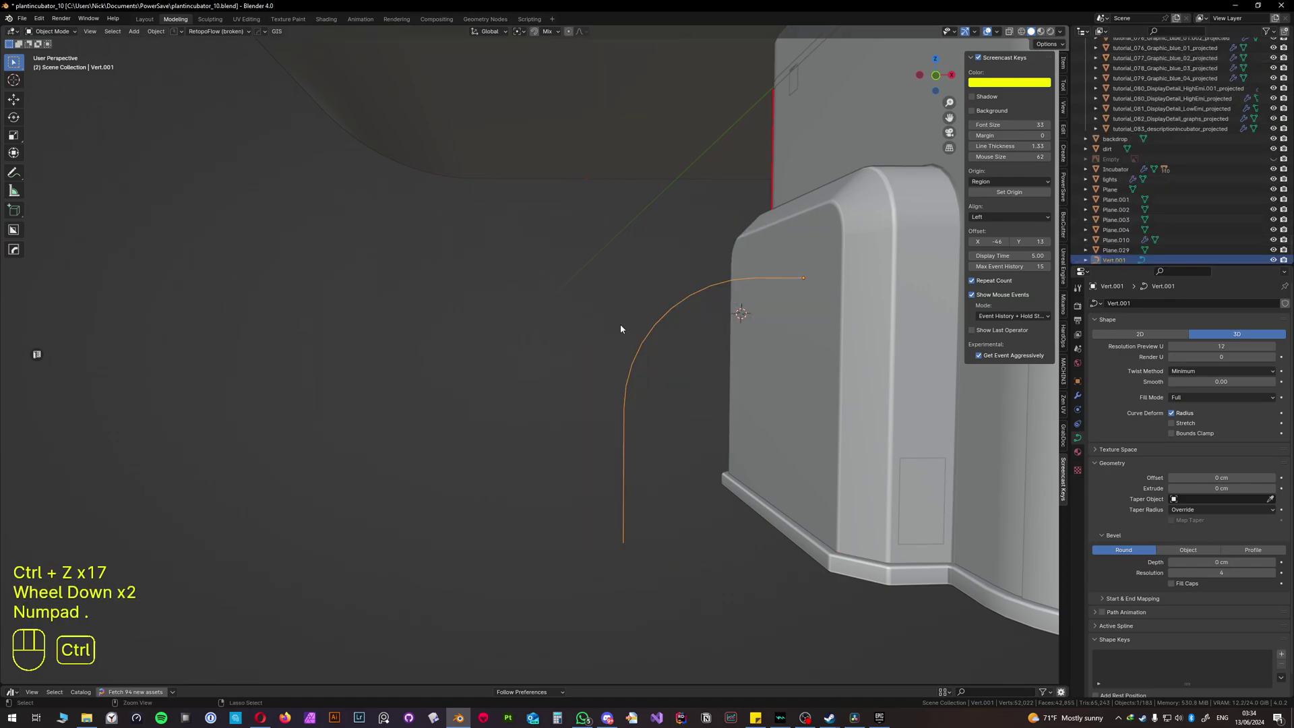
pyautogui.hotkey('ctrl', 'z')
pyautogui.hotkey('ctrl', 'z')
pyautogui.moveTo(702, 349); pyautogui.dragTo(708, 349, button='middle')
pyautogui.hotkey('ctrl', 'z')
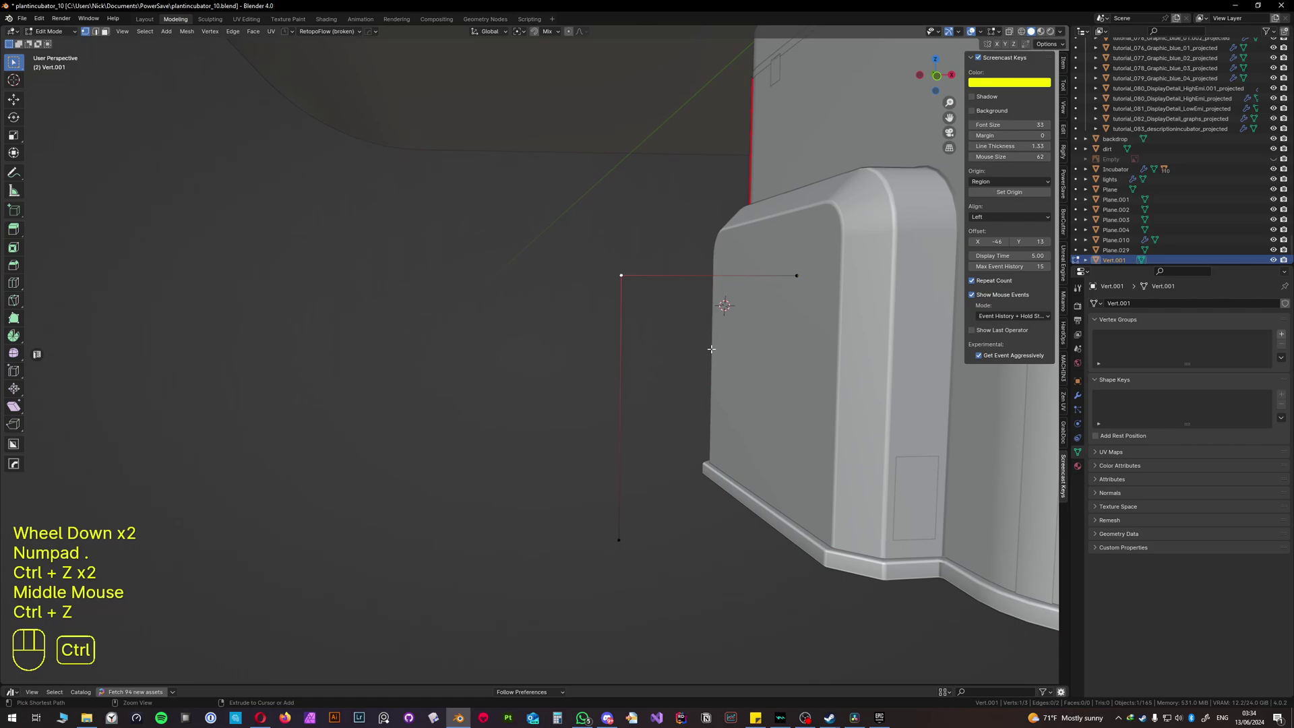
# Step: Vertex-bevel the path's corner into a smooth multi-segment arc
pyautogui.hotkey('ctrl', 'b')
pyautogui.rightClick(701, 324)
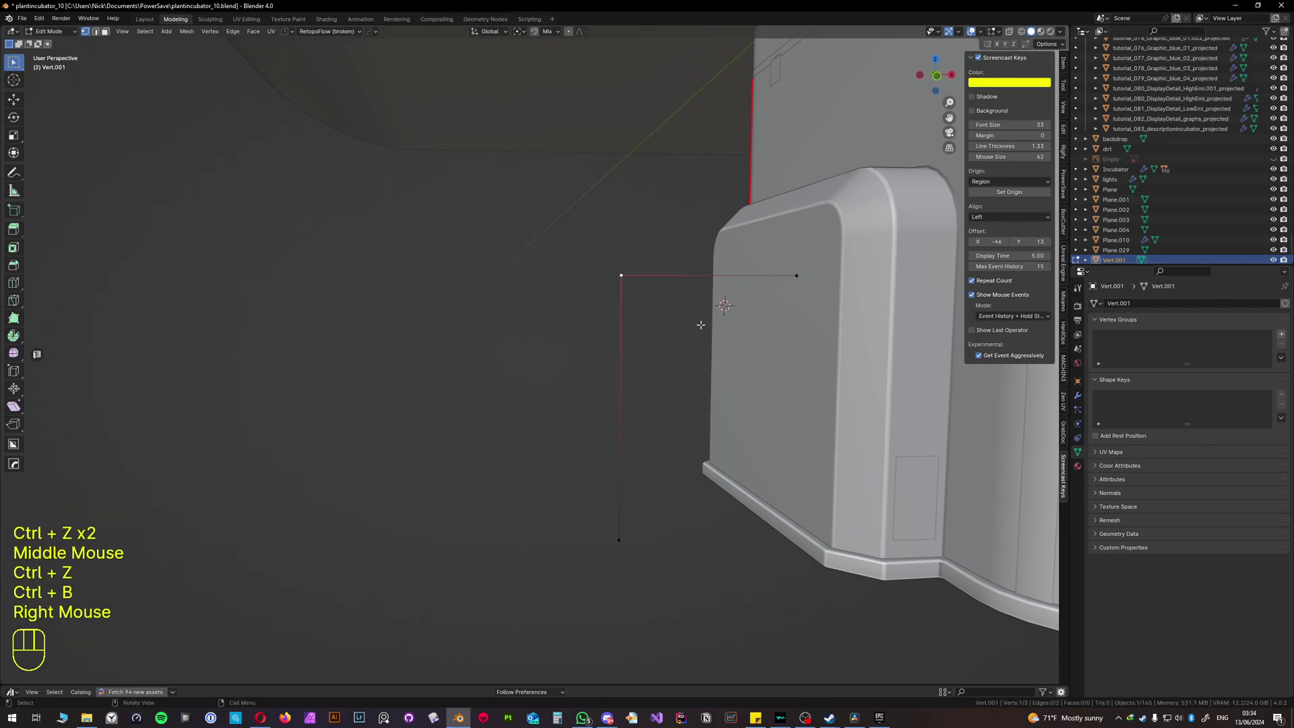
pyautogui.hotkey('ctrl', 'b')
pyautogui.press('v')
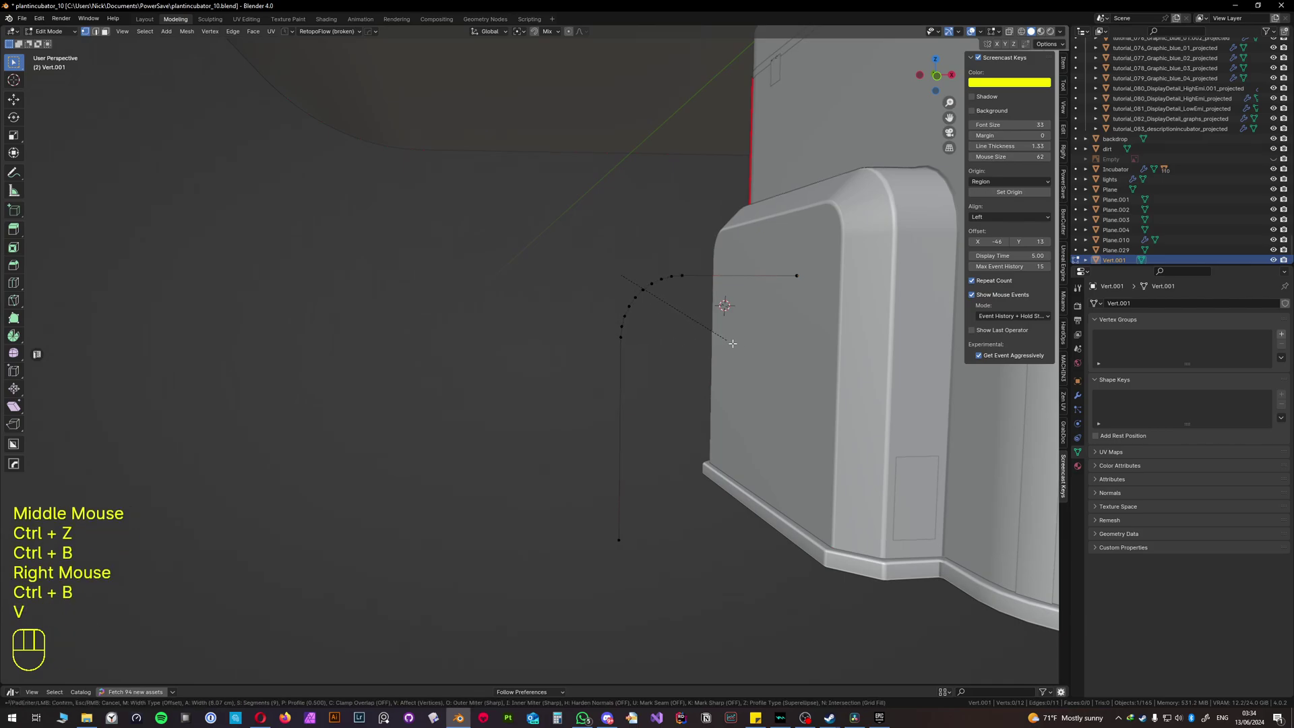
pyautogui.scroll(4, 757, 380)
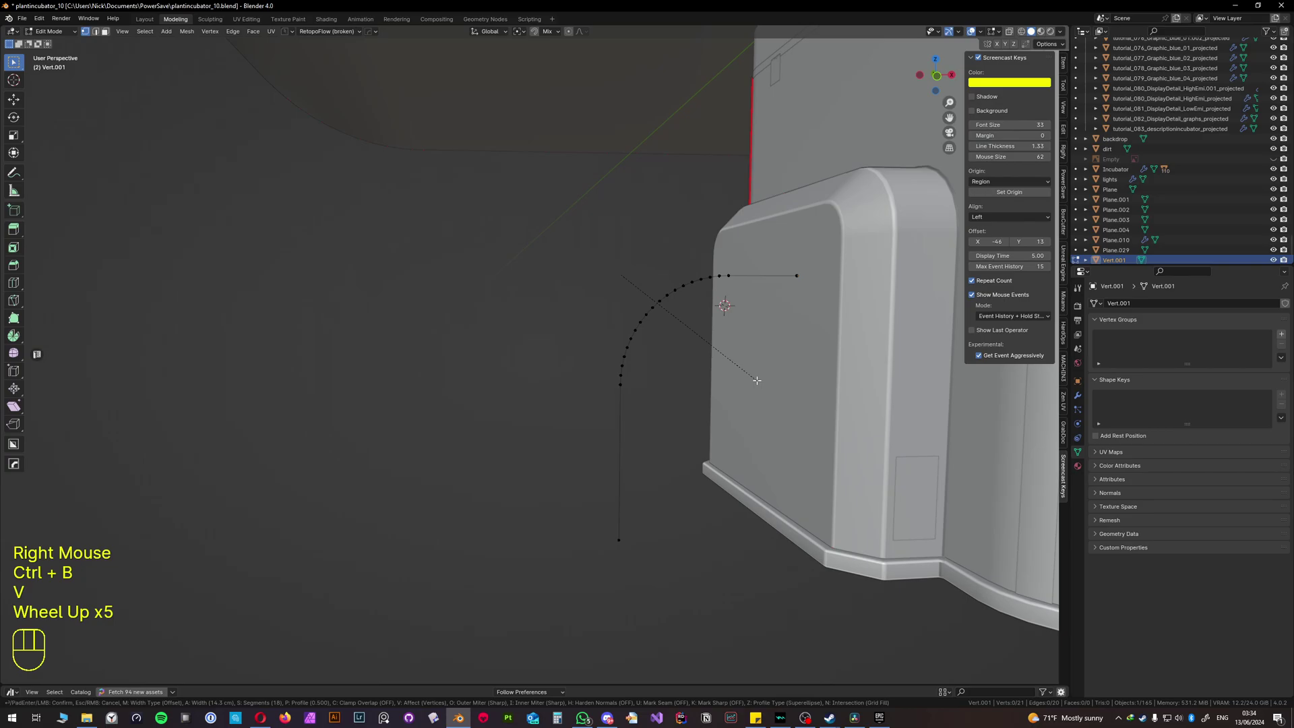
pyautogui.click(757, 380)
# Step: Convert the rounded path back into a curve object with Convert To Curve
pyautogui.press('Tab')
pyautogui.keyDown('shift'); pyautogui.moveTo(734, 274); pyautogui.dragTo(652, 275, button='middle'); pyautogui.keyUp('shift')
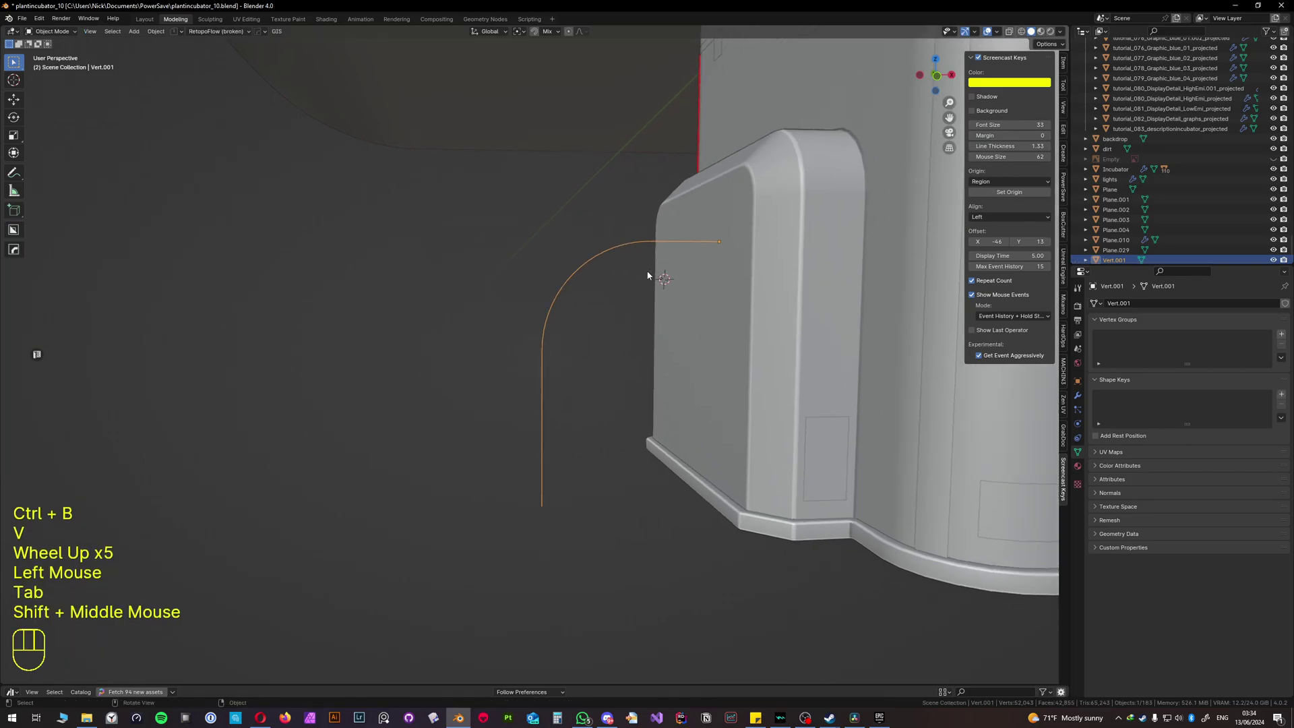
pyautogui.press('F3')
pyautogui.press('Return')
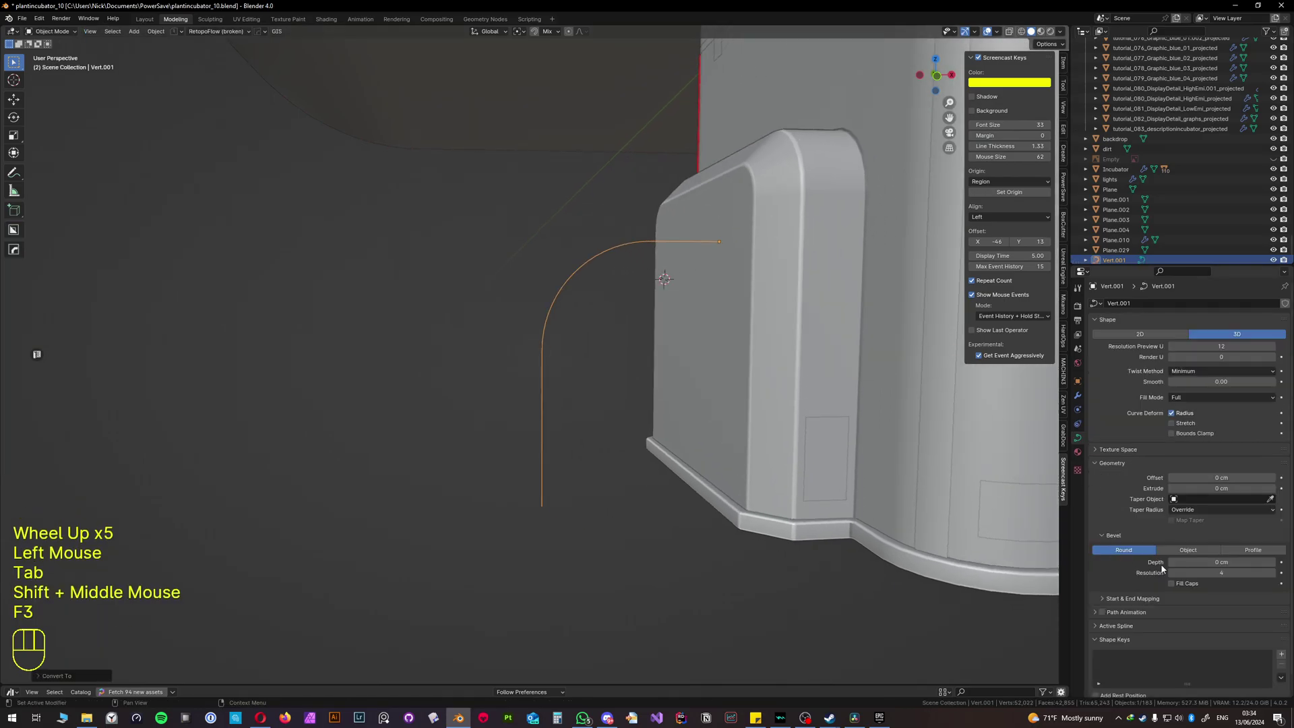
pyautogui.scroll(-2, 1162, 568)
# Step: Raise the curve's Bevel Depth and set a 6 cm Extrude for a wide, flattened pipe
pyautogui.keyDown('shift'); pyautogui.moveTo(1198, 541); pyautogui.dragTo(1258, 551); pyautogui.keyUp('shift')
pyautogui.scroll(3, 1168, 429)
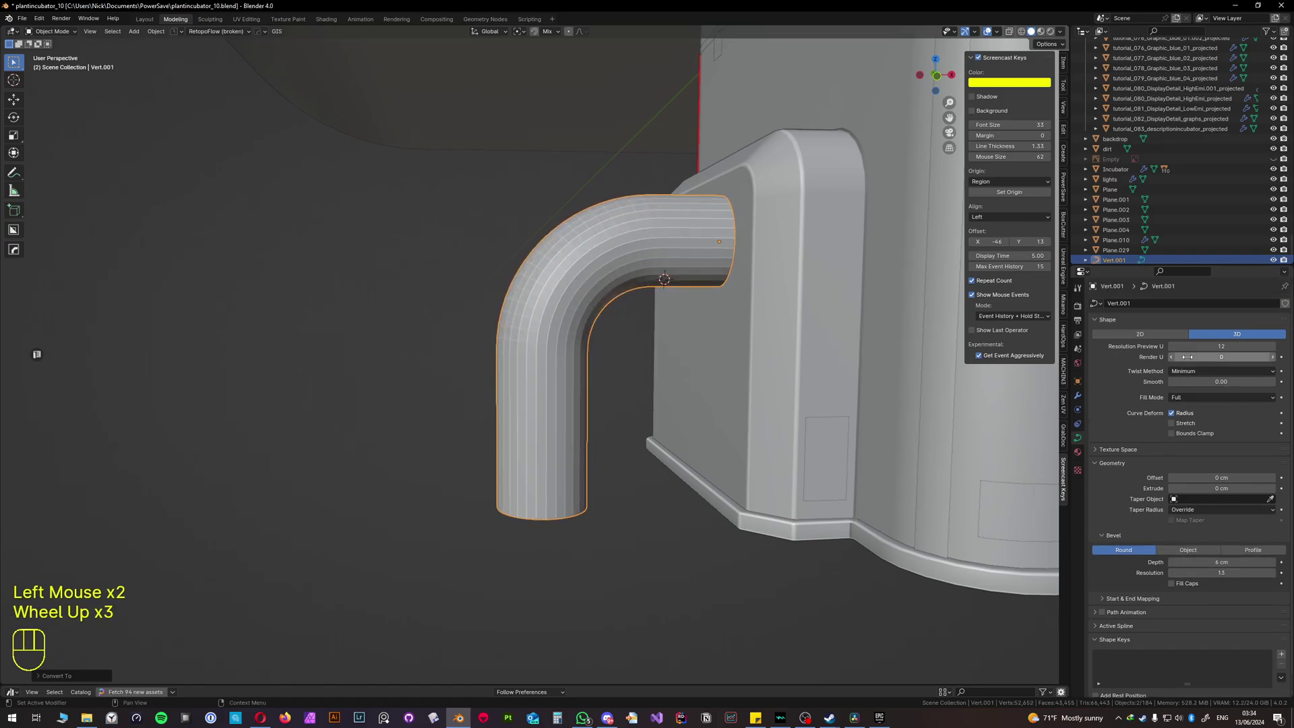
pyautogui.moveTo(1205, 488); pyautogui.dragTo(1234, 488)
pyautogui.moveTo(663, 353); pyautogui.dragTo(653, 268, button='middle')
# Step: Select all the curve's points and move the pipe up along Z to meet the housing opening
pyautogui.press('Tab')
pyautogui.click(719, 261)
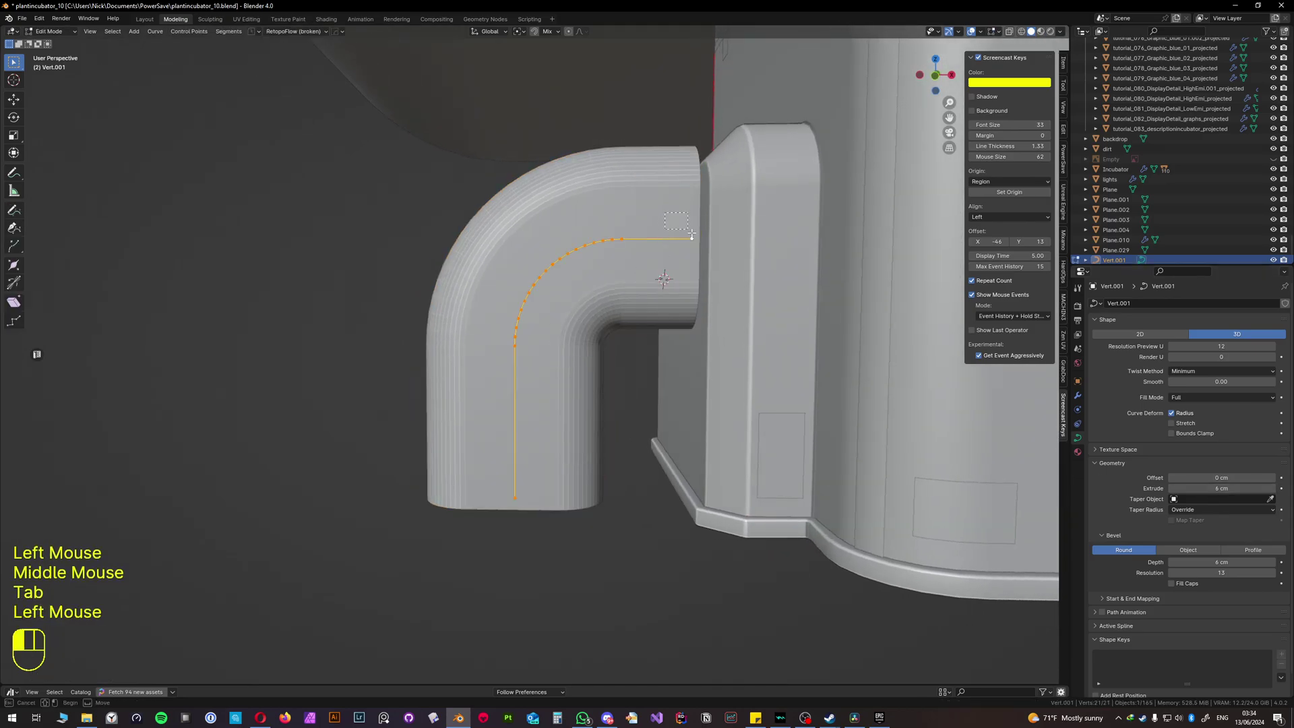
pyautogui.click(489, 215)
pyautogui.press('g')
pyautogui.press('z')
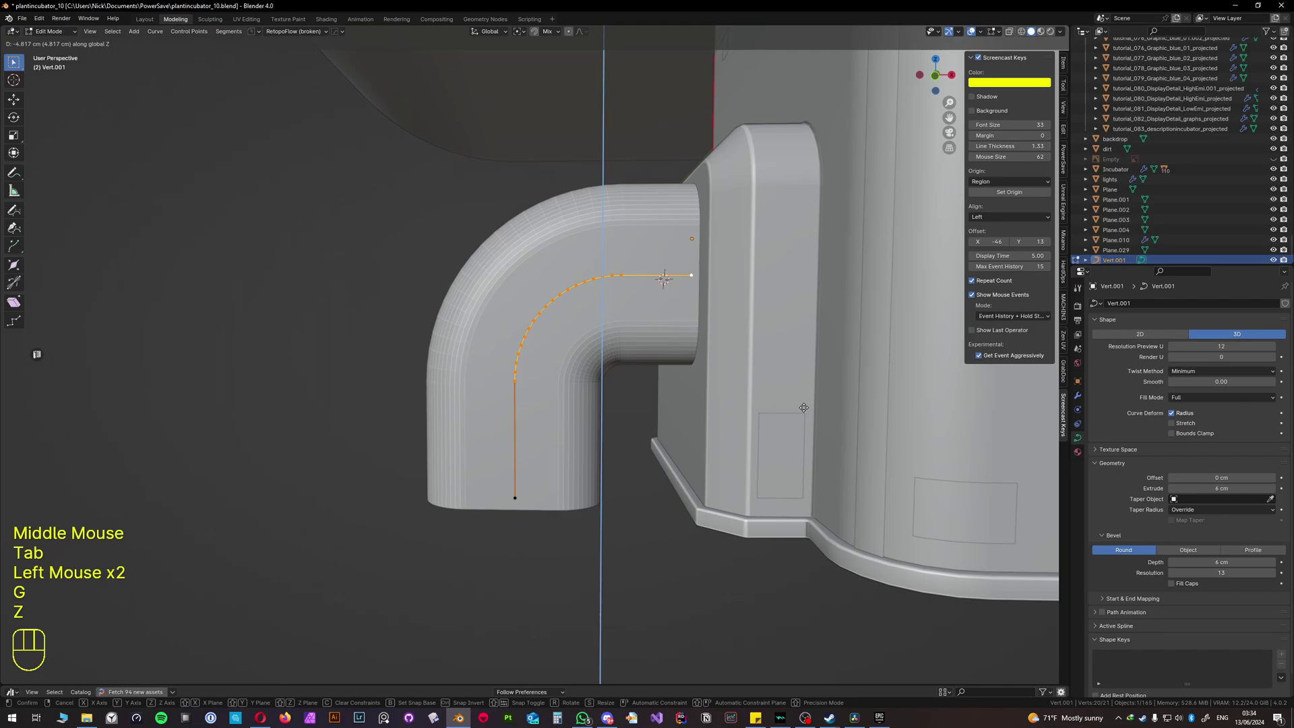
pyautogui.click(808, 397)
pyautogui.moveTo(808, 398); pyautogui.dragTo(757, 369, button='middle')
pyautogui.press('Tab')
pyautogui.scroll(-2, 633, 378)
pyautogui.moveTo(633, 378); pyautogui.dragTo(593, 341, button='middle')
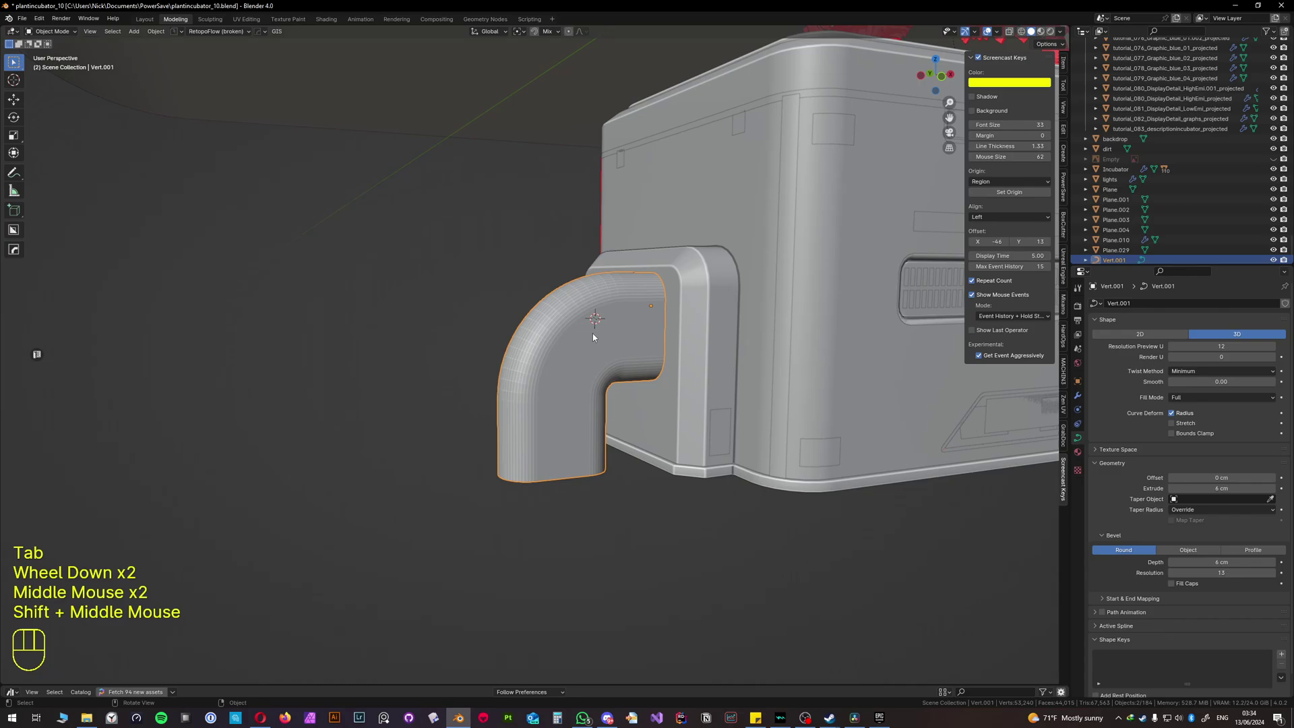
# Step: Convert the curve pipe to a mesh and apply HardOps Sharpen to its edges
pyautogui.press('q')
pyautogui.moveTo(577, 380)
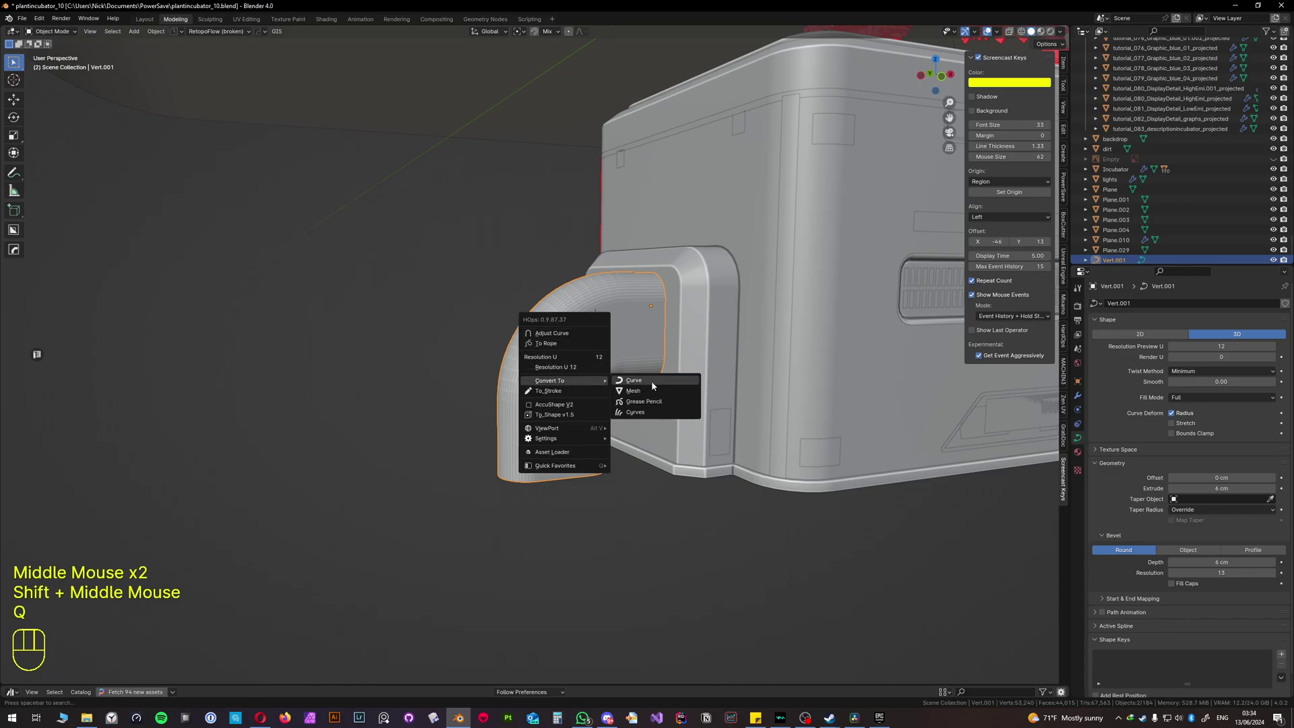
pyautogui.click(644, 394)
pyautogui.press('Tab')
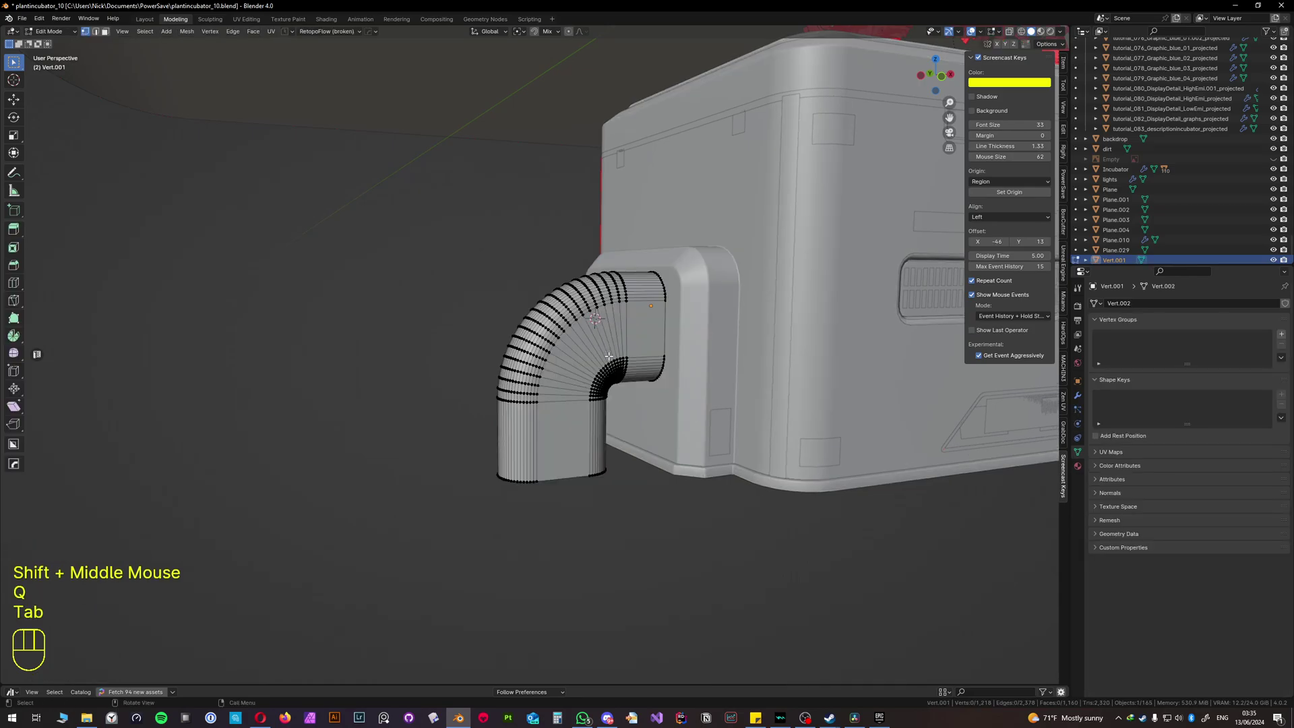
pyautogui.scroll(-1, 608, 355)
pyautogui.scroll(2, 609, 355)
pyautogui.moveTo(609, 355); pyautogui.dragTo(674, 326, button='middle')
pyautogui.press('Tab')
pyautogui.press('q')
pyautogui.click(624, 349)
# Step: Loop-cut near the pipe's bottom and extrude that face ring outward along normals into a flange
pyautogui.press('Tab')
pyautogui.hotkey('ctrl', 'r')
pyautogui.click(629, 527)
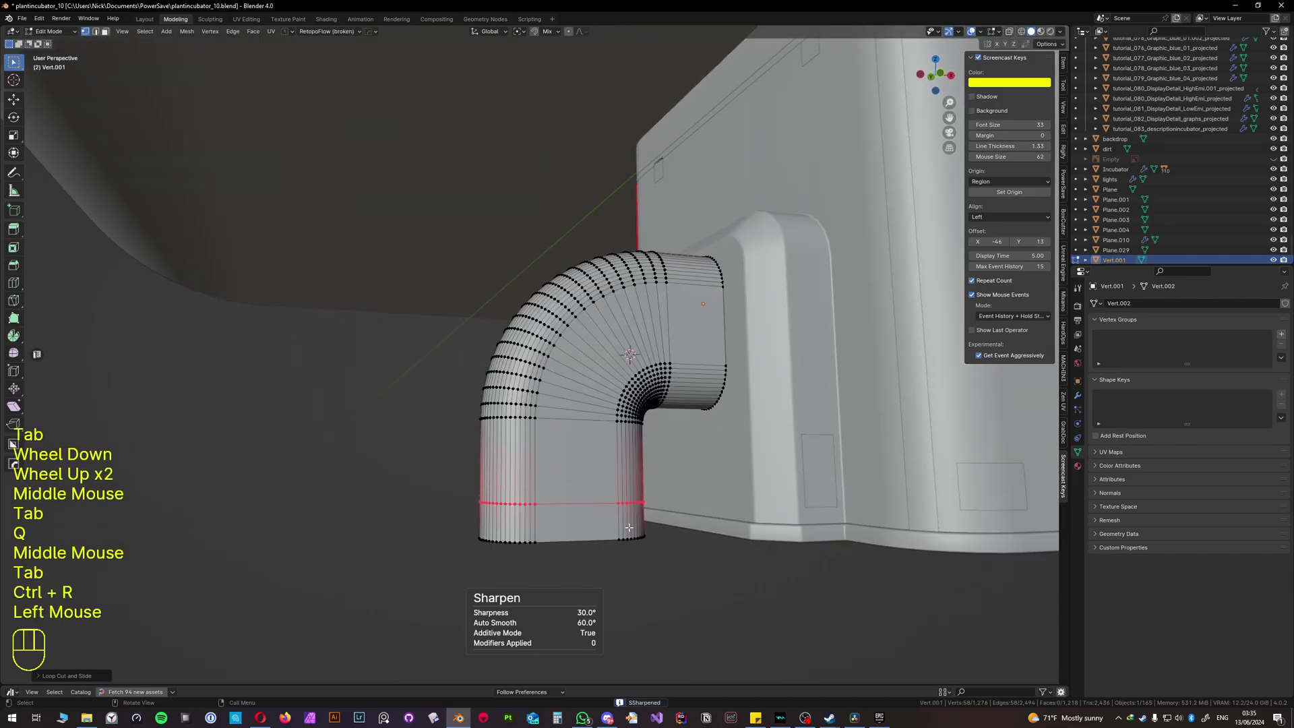
pyautogui.press('3')
pyautogui.keyDown('alt'); pyautogui.click(629, 526); pyautogui.keyUp('alt')
pyautogui.hotkey('alt', 'e')
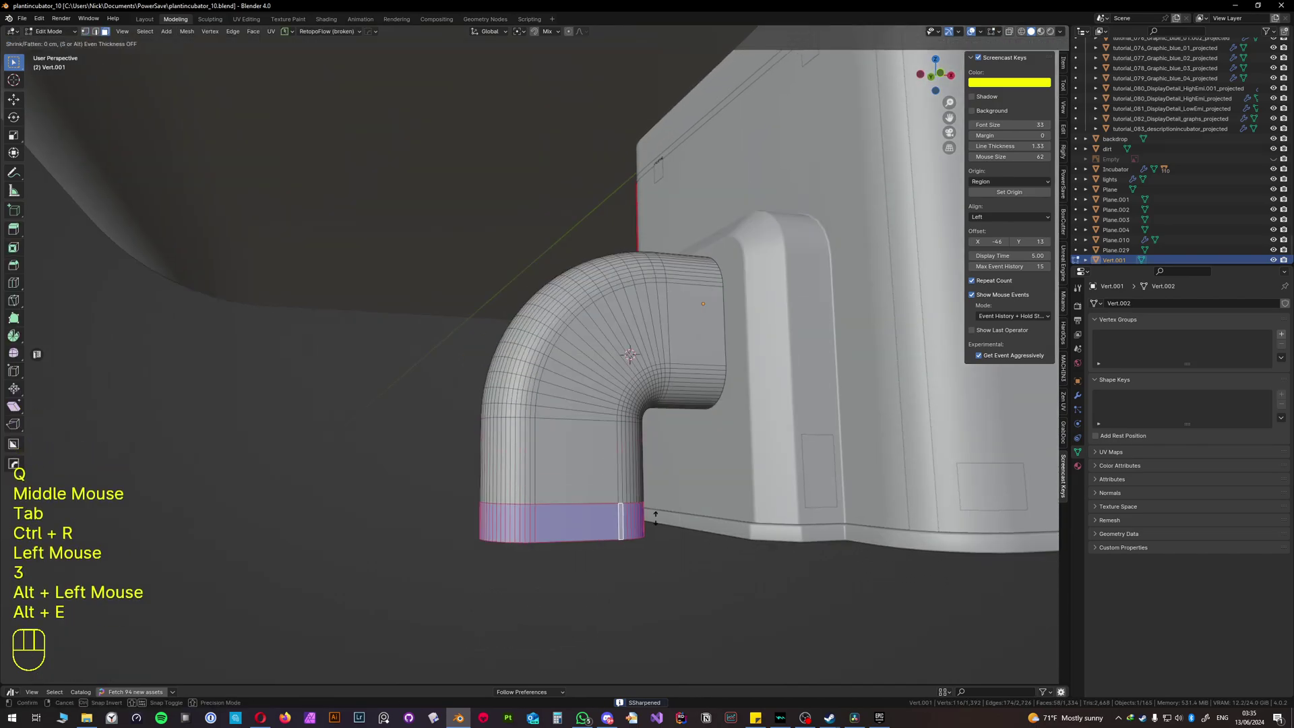
pyautogui.click(656, 517)
pyautogui.moveTo(656, 517); pyautogui.dragTo(696, 538, button='middle')
# Step: Bevel the flange's base edge loop to round it, undoing an accidental vertex bevel
pyautogui.press('2')
pyautogui.keyDown('alt'); pyautogui.click(734, 569); pyautogui.keyUp('alt')
pyautogui.hotkey('ctrl', 'b')
pyautogui.hotkey('ctrl', 'v')
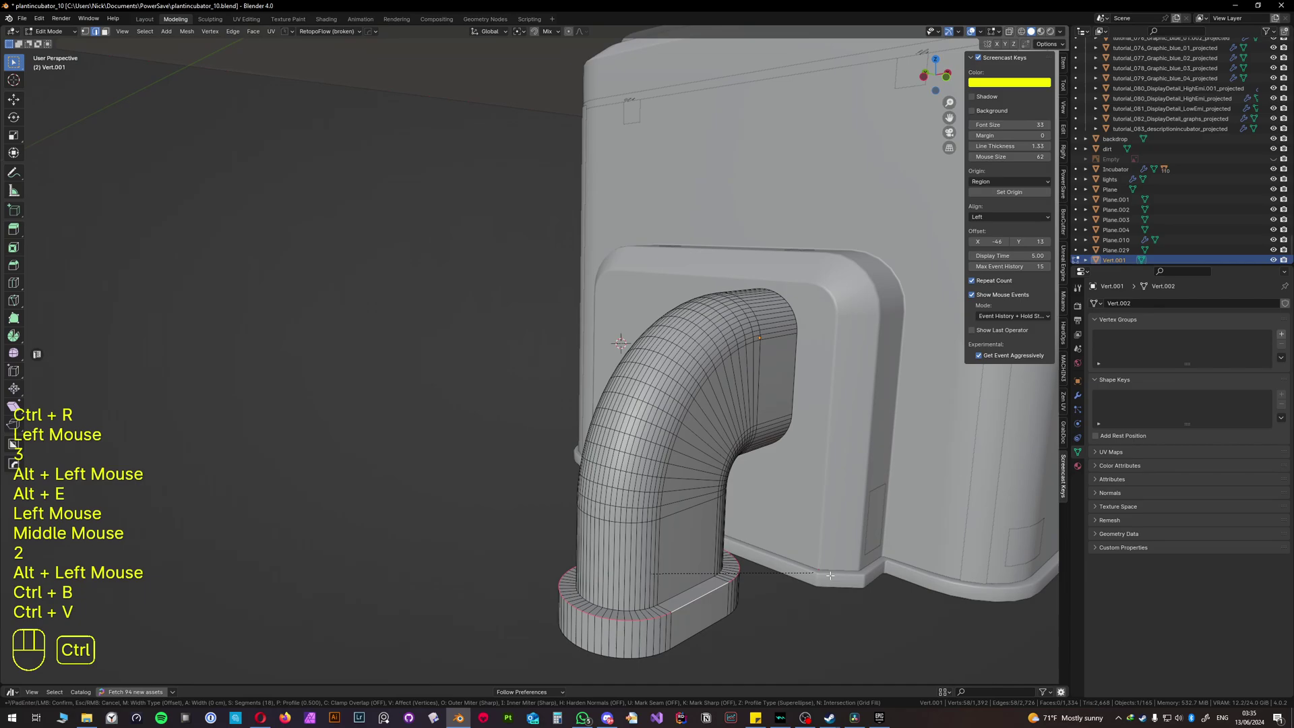
pyautogui.click(845, 578)
pyautogui.hotkey('ctrl', 'z')
pyautogui.hotkey('ctrl', 'b')
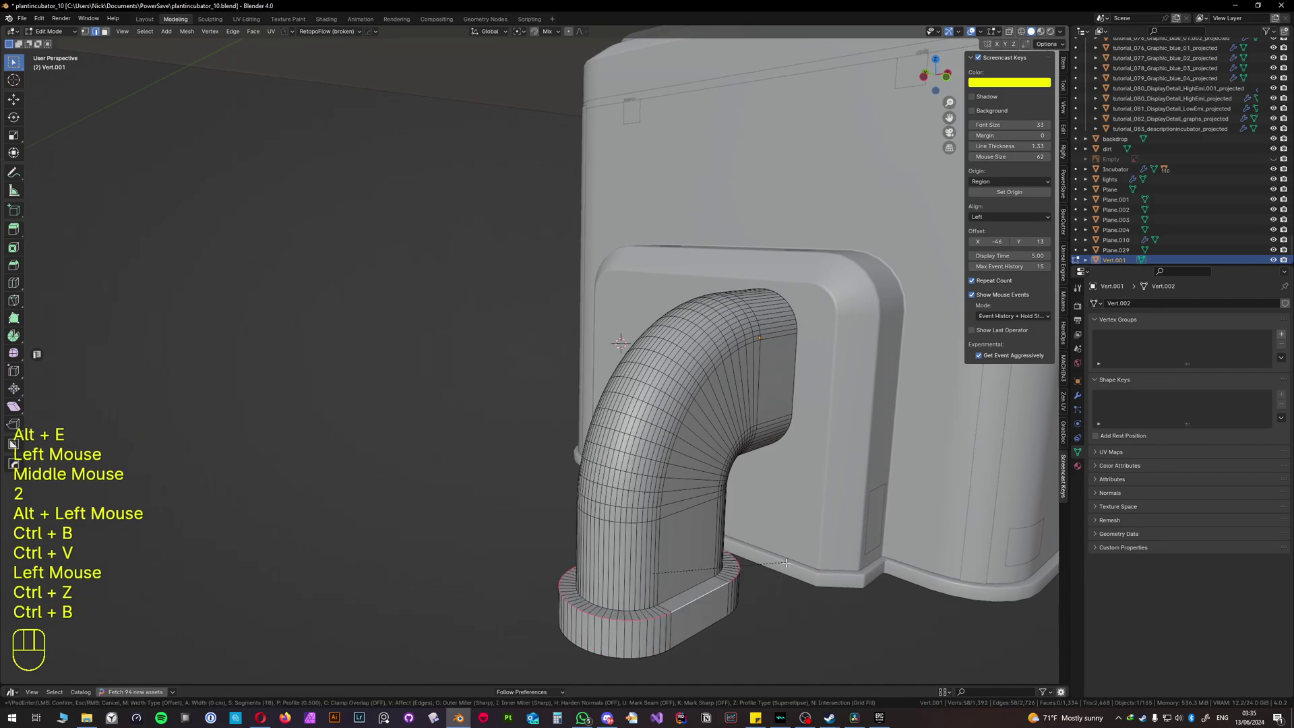
pyautogui.click(800, 565)
pyautogui.press('Tab')
pyautogui.scroll(-3, 742, 524)
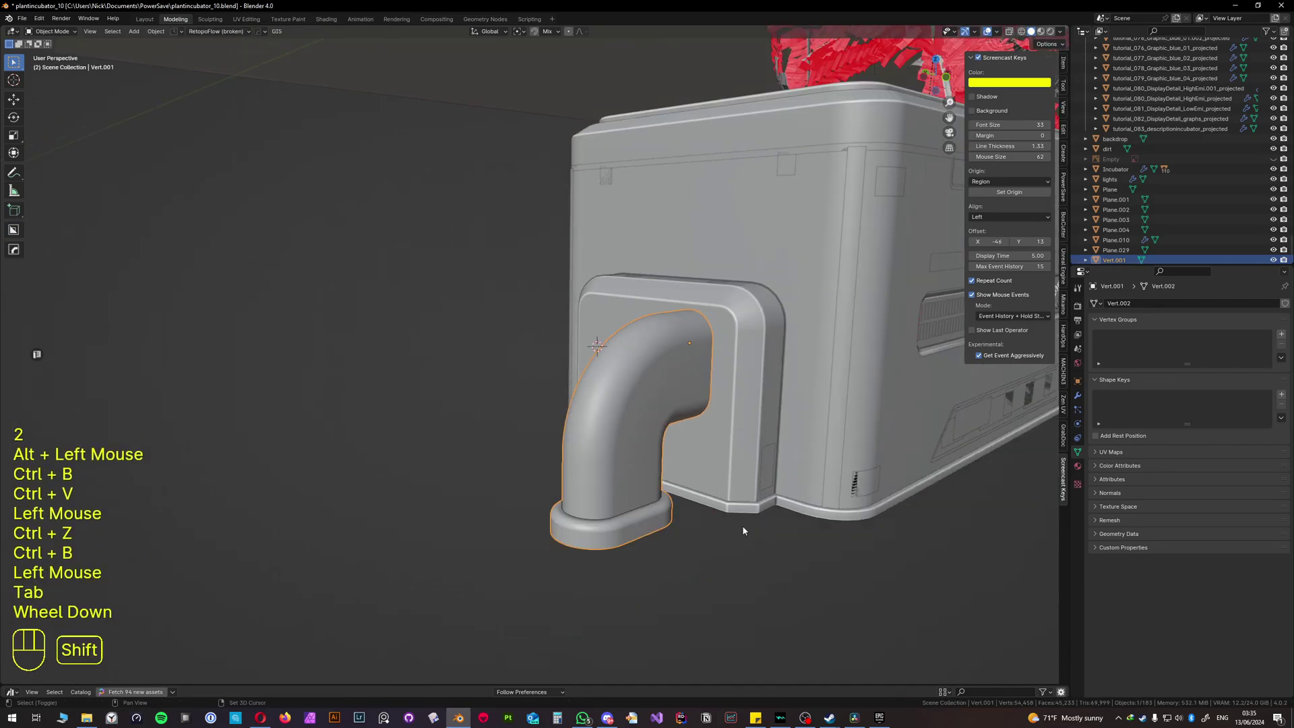
pyautogui.keyDown('shift'); pyautogui.moveTo(743, 525); pyautogui.dragTo(717, 512, button='middle'); pyautogui.keyUp('shift')
pyautogui.click(717, 512)
# Step: Loop-cut the pipe near its top end, then try and undo a first band extrusion and bevel
pyautogui.moveTo(691, 396); pyautogui.dragTo(653, 323, button='middle')
pyautogui.press('Tab')
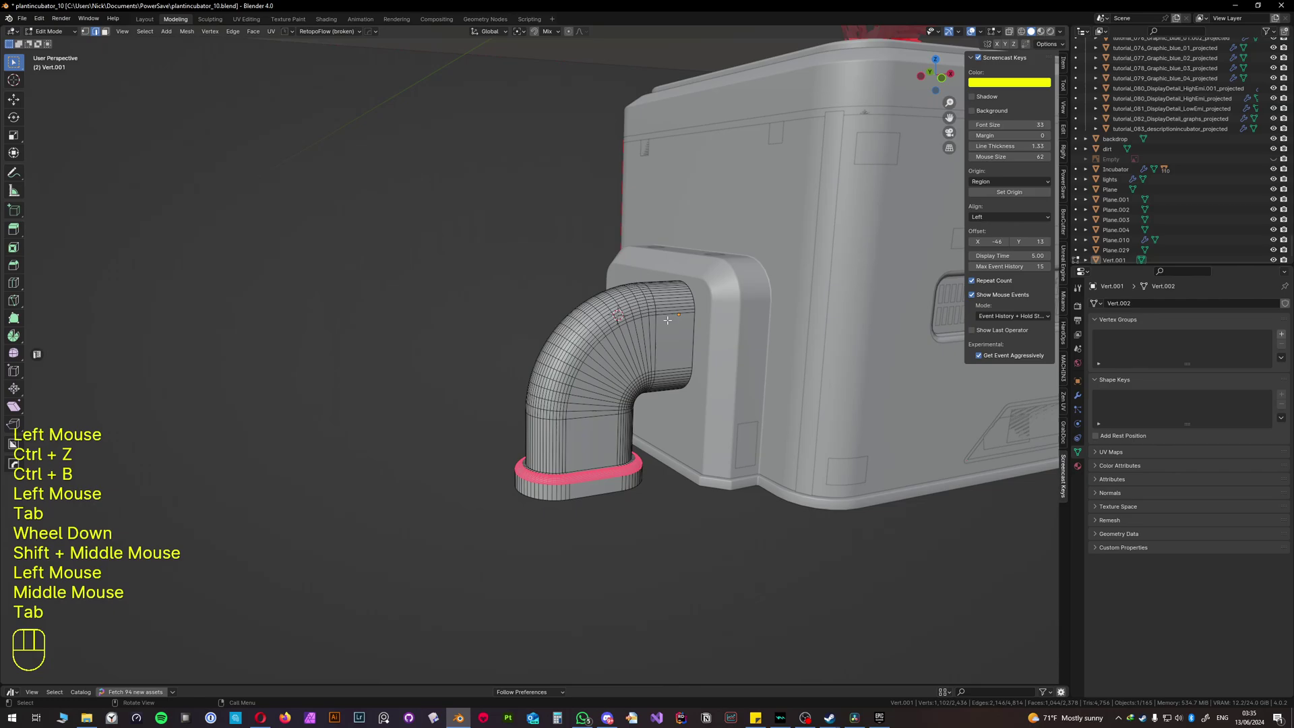
pyautogui.hotkey('ctrl', 'r')
pyautogui.click(690, 301)
pyautogui.click(691, 300)
pyautogui.press('3')
pyautogui.keyDown('alt'); pyautogui.click(690, 301); pyautogui.keyUp('alt')
pyautogui.hotkey('alt', 'e')
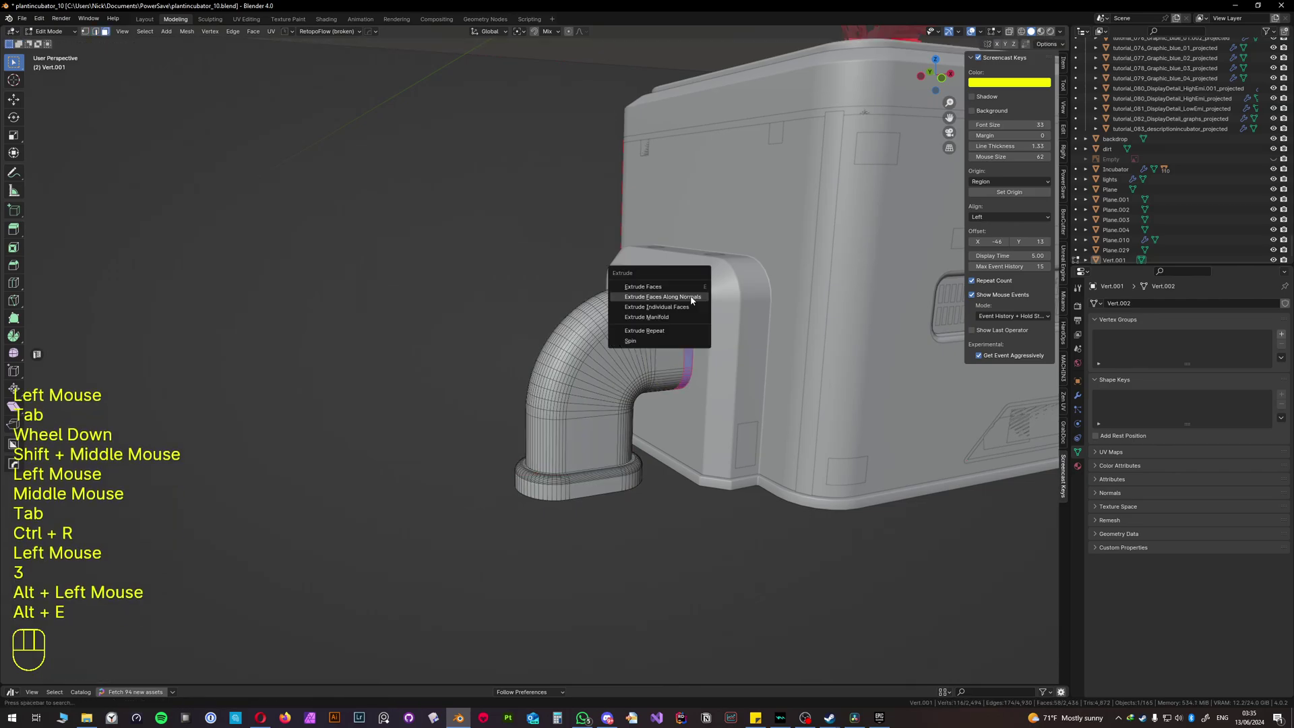
pyautogui.click(692, 297)
pyautogui.click(692, 295)
pyautogui.scroll(1, 692, 295)
pyautogui.keyDown('shift'); pyautogui.moveTo(692, 294); pyautogui.dragTo(629, 320, button='middle'); pyautogui.keyUp('shift')
pyautogui.scroll(1, 660, 307)
pyautogui.hotkey('ctrl', 'z')
pyautogui.hotkey('ctrl', 'b')
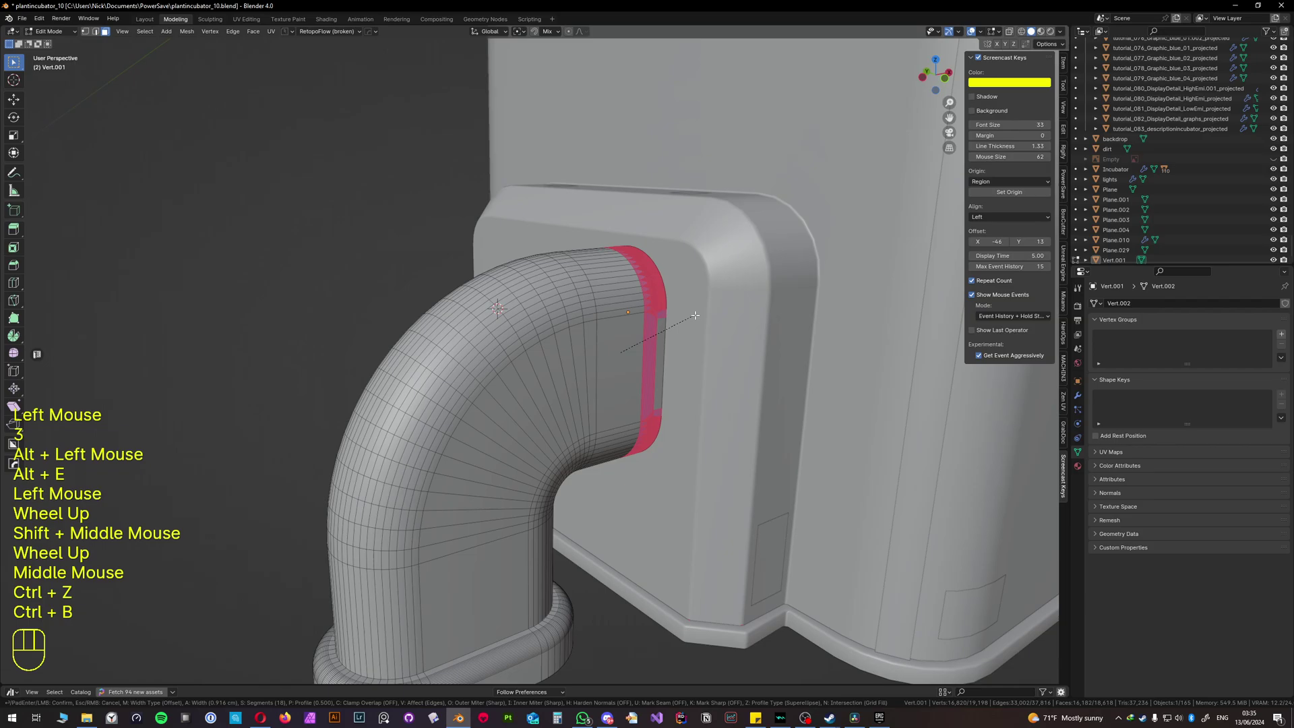
pyautogui.rightClick(696, 314)
pyautogui.hotkey('ctrl', 'z')
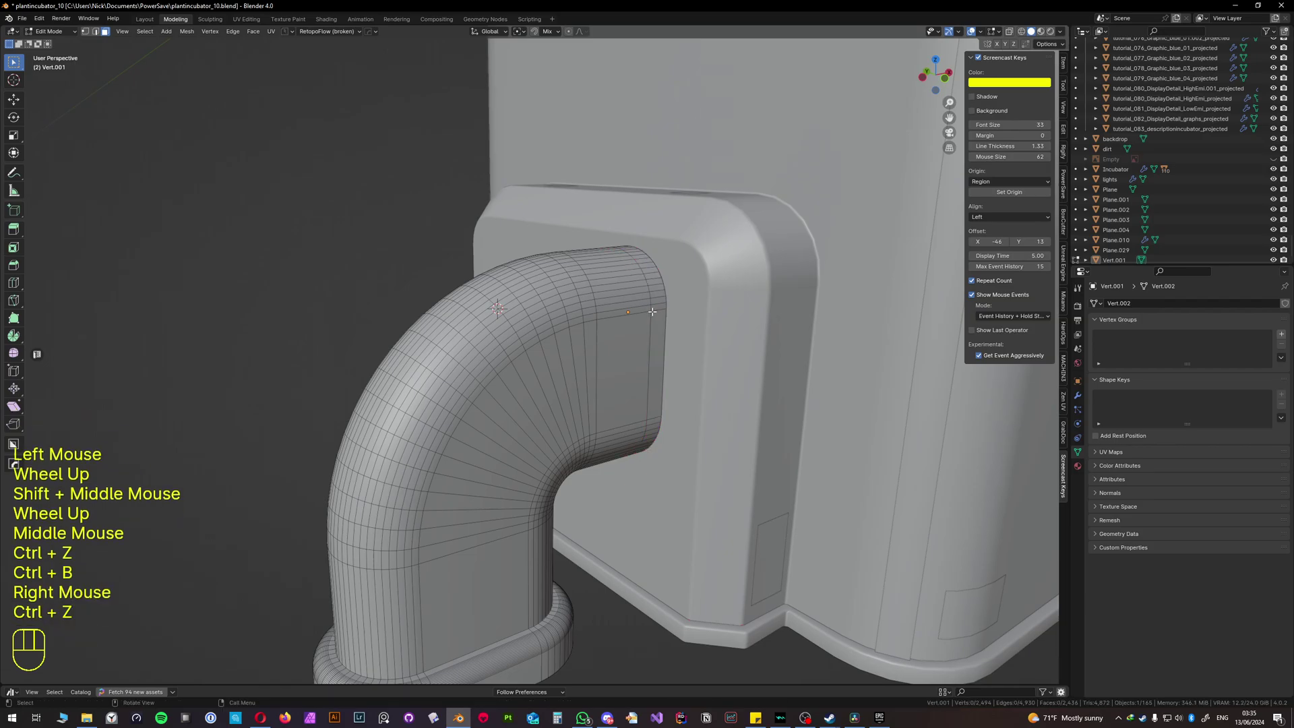
# Step: Extrude the pipe's top ring of faces outward along normals into a thick rim
pyautogui.press('3')
pyautogui.keyDown('alt'); pyautogui.click(647, 288); pyautogui.keyUp('alt')
pyautogui.hotkey('alt', 'e')
pyautogui.click(658, 274)
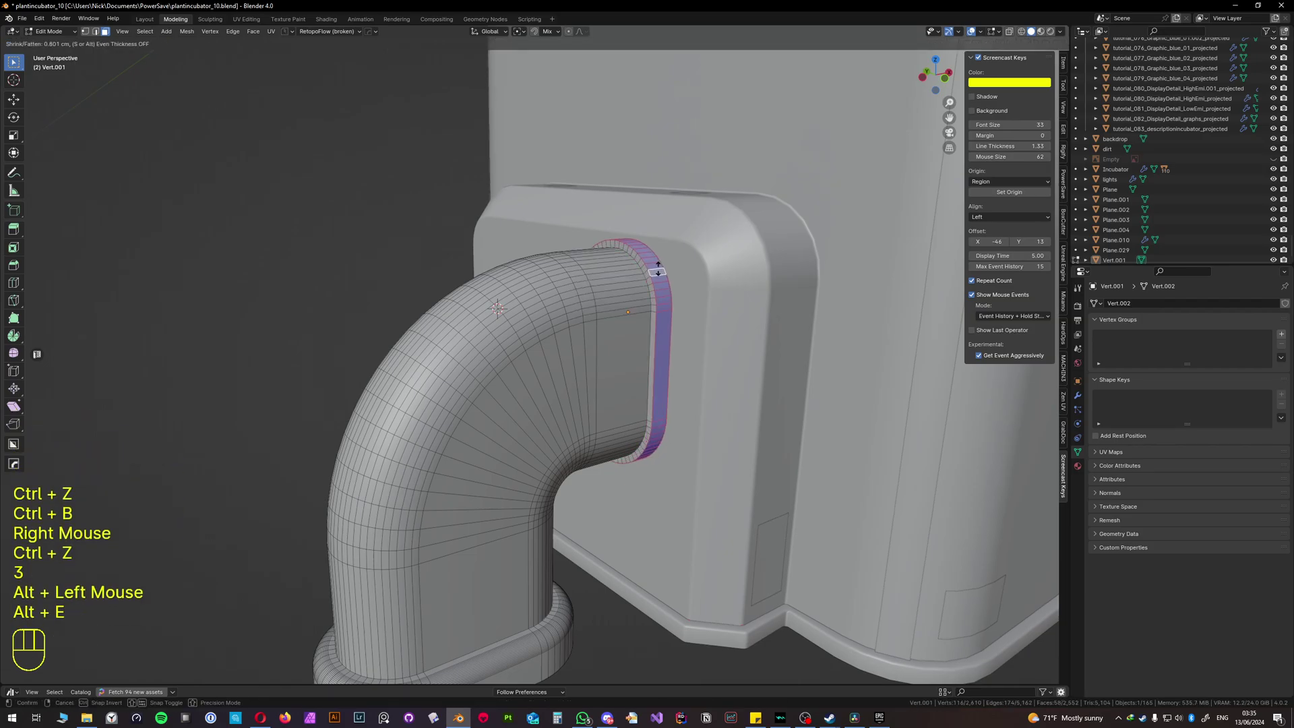
pyautogui.click(659, 272)
# Step: Give the rim's edge loop a rounded, multi-segment bevel
pyautogui.press('2')
pyautogui.keyDown('alt'); pyautogui.click(639, 257); pyautogui.keyUp('alt')
pyautogui.hotkey('ctrl', 'b')
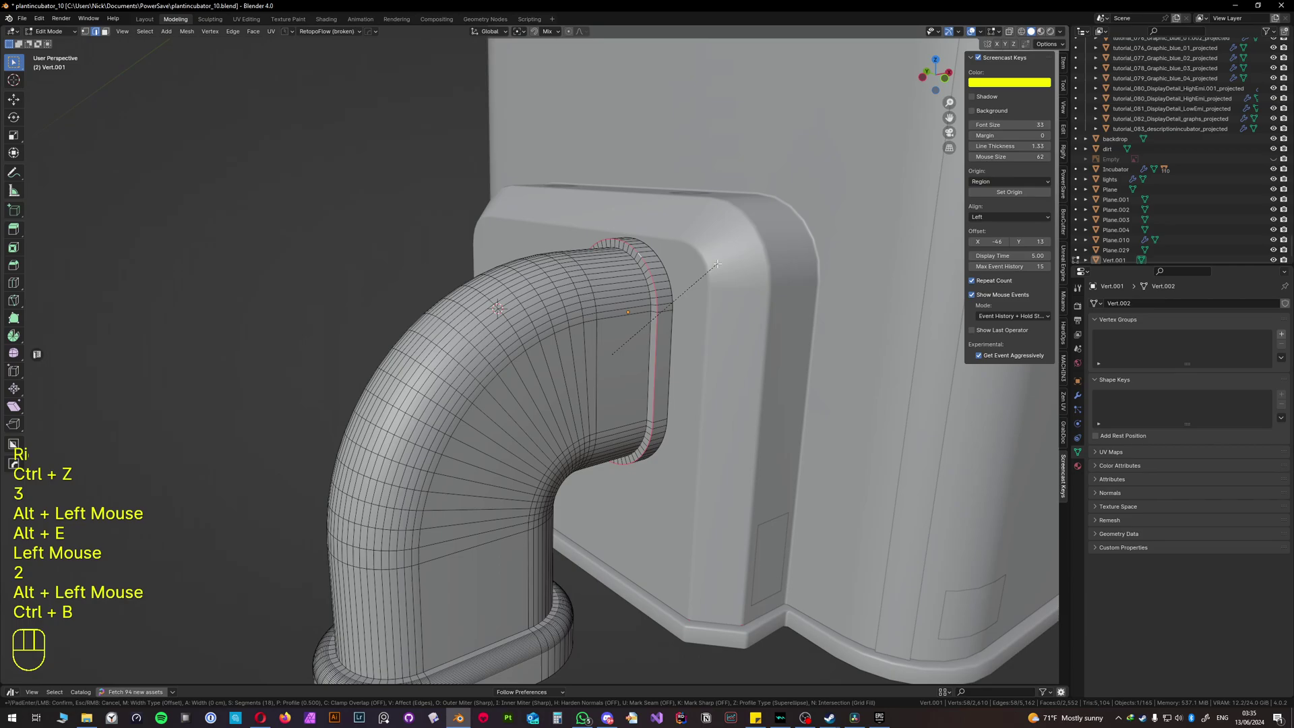
pyautogui.scroll(-10, 722, 264)
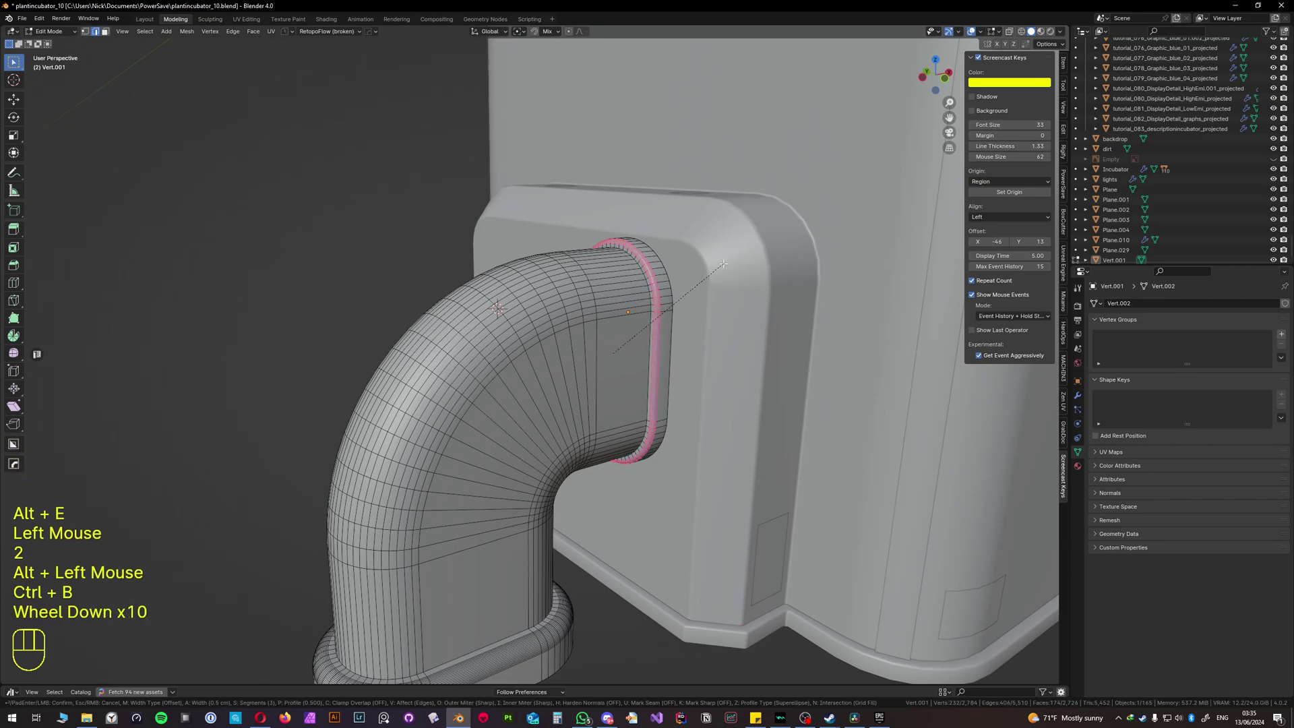
pyautogui.scroll(-1, 723, 264)
pyautogui.click(723, 264)
pyautogui.press('Tab')
# Step: Apply HardOps Sharpen to the bent pipe for smooth shading with sharpened edges
pyautogui.press('q')
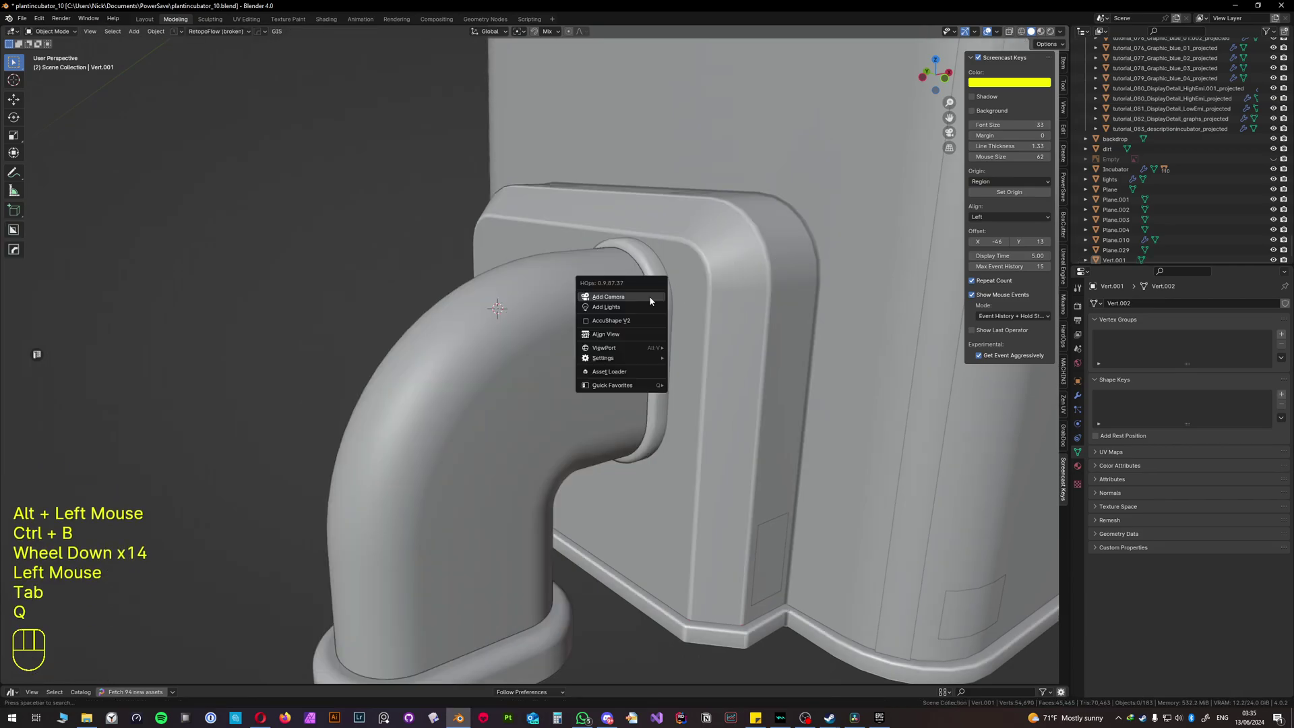
pyautogui.click(556, 316)
pyautogui.press('q')
pyautogui.click(558, 320)
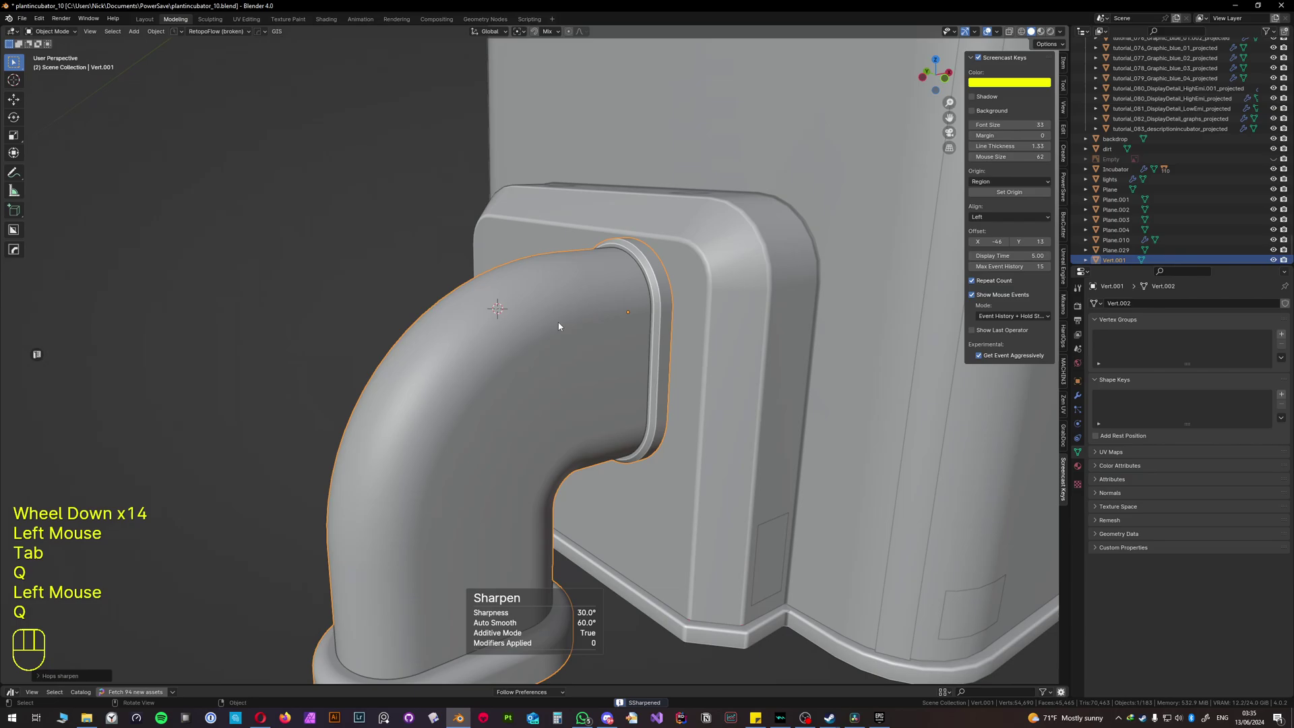
pyautogui.scroll(-2, 596, 341)
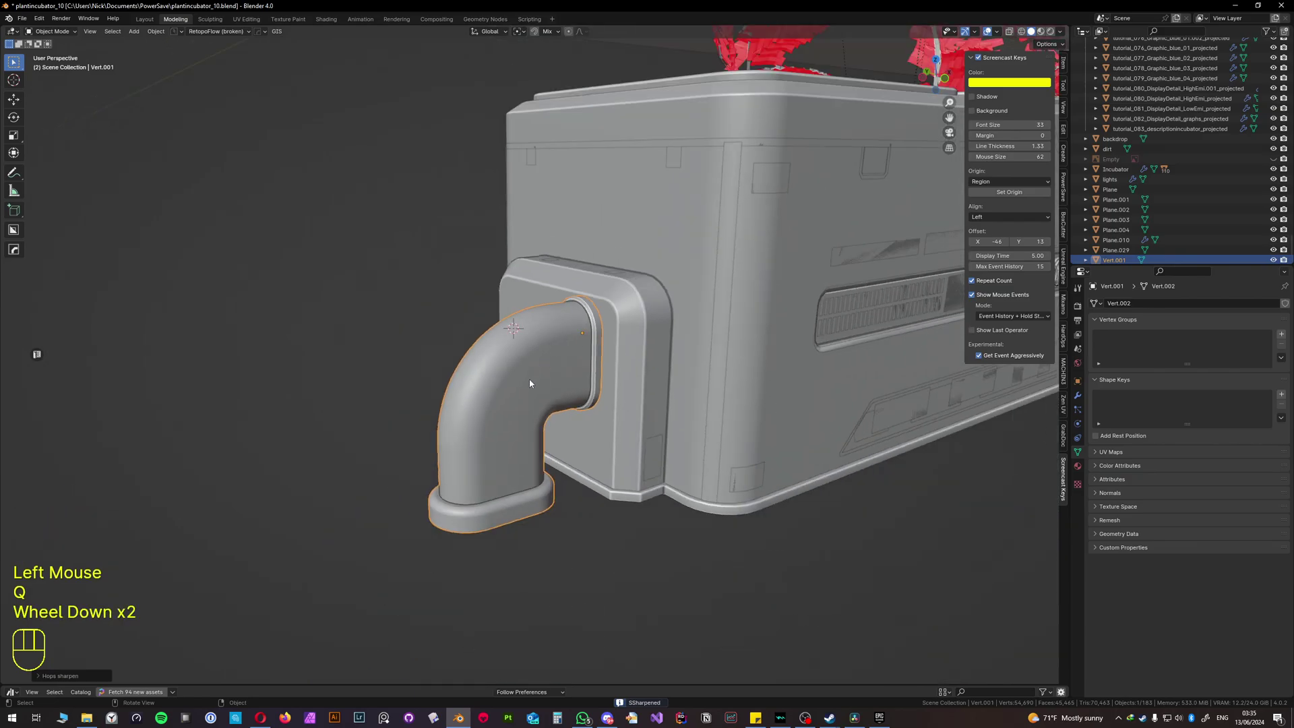
pyautogui.moveTo(530, 384); pyautogui.dragTo(552, 383, button='middle')
# Step: Duplicate the pipe and place the copy beside the original, constrained to the Y axis
pyautogui.hotkey('shift', 'd')
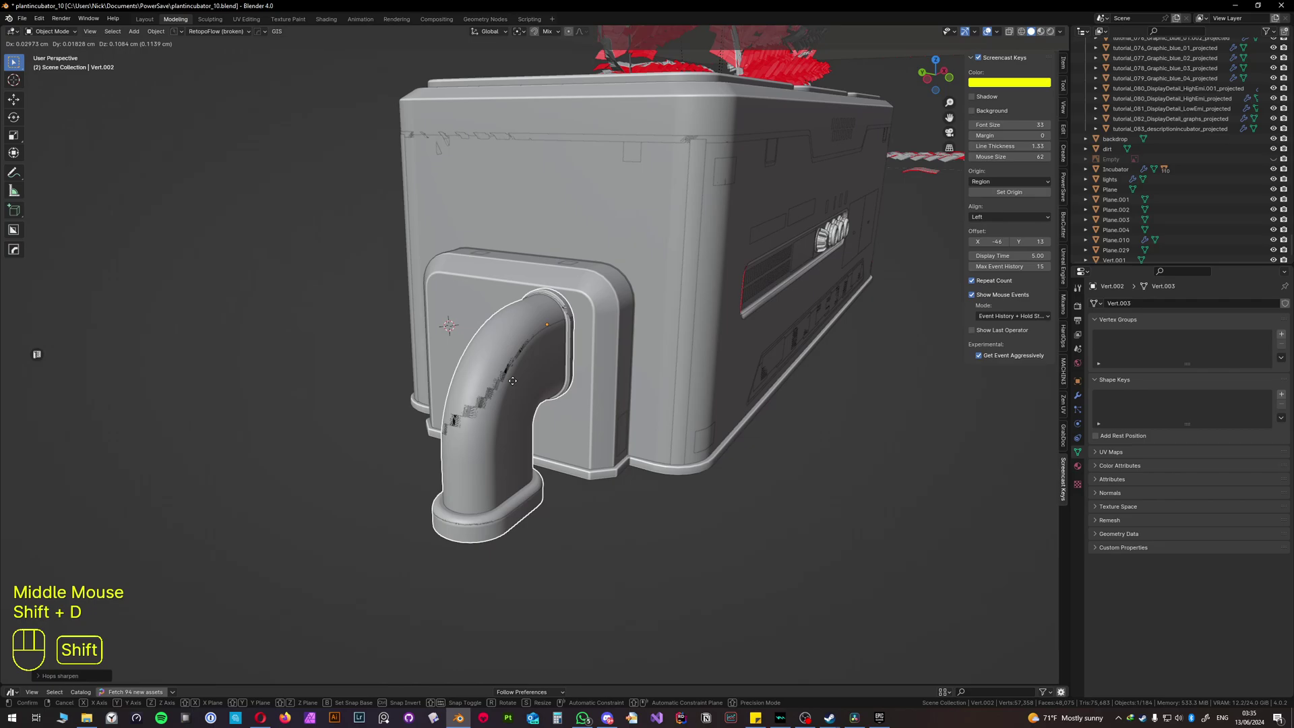
pyautogui.press('x')
pyautogui.press('y')
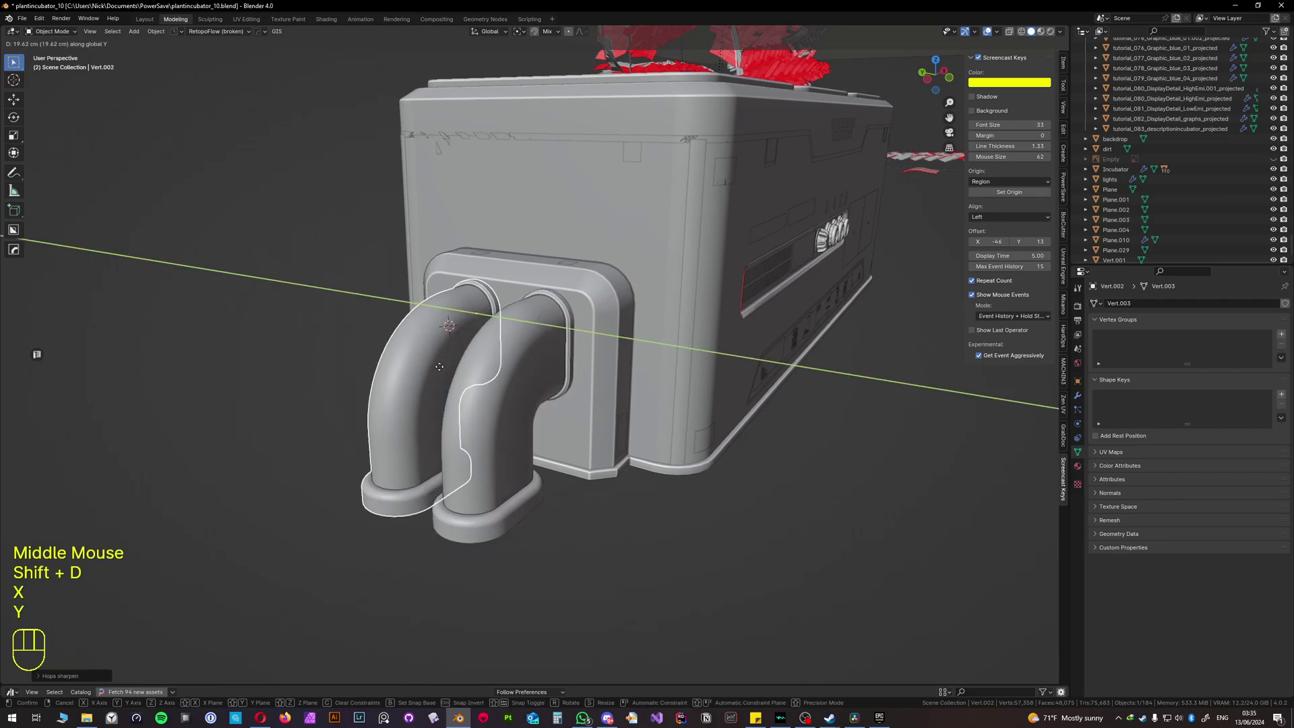
pyautogui.click(432, 366)
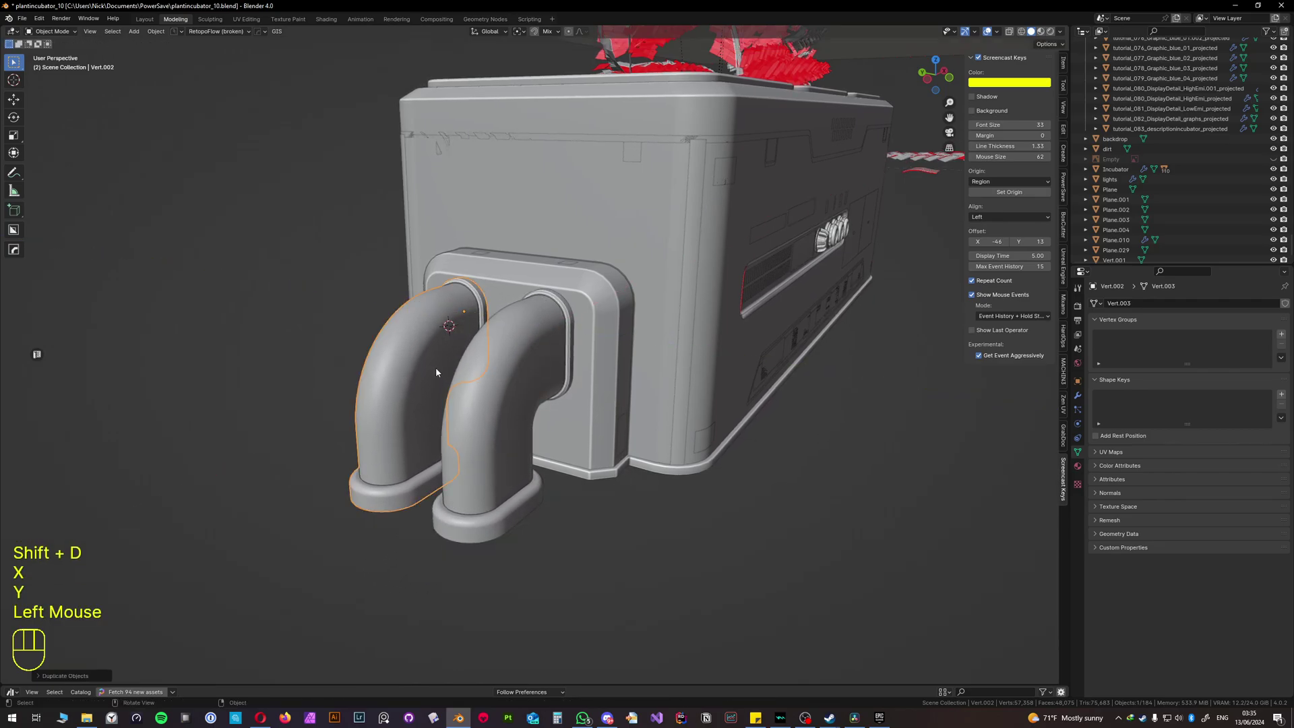
pyautogui.moveTo(435, 366); pyautogui.dragTo(820, 362, button='middle')
pyautogui.click(820, 361)
# Step: View the incubator from the side and set the 3D cursor in empty space
pyautogui.scroll(-2, 512, 385)
pyautogui.moveTo(515, 382); pyautogui.dragTo(376, 286, button='middle')
pyautogui.scroll(-2, 439, 351)
pyautogui.click(476, 355)
pyautogui.scroll(2, 518, 378)
pyautogui.scroll(2, 530, 379)
pyautogui.scroll(-3, 594, 371)
pyautogui.click(14, 79)
pyautogui.moveTo(372, 447); pyautogui.dragTo(265, 454)
# Step: Add a Mesh > Single Vert object at the 3D cursor below the incubator
pyautogui.keyDown('shift'); pyautogui.moveTo(330, 453); pyautogui.dragTo(649, 374, button='middle'); pyautogui.keyUp('shift')
pyautogui.hotkey('shift', 'a')
pyautogui.moveTo(649, 375)
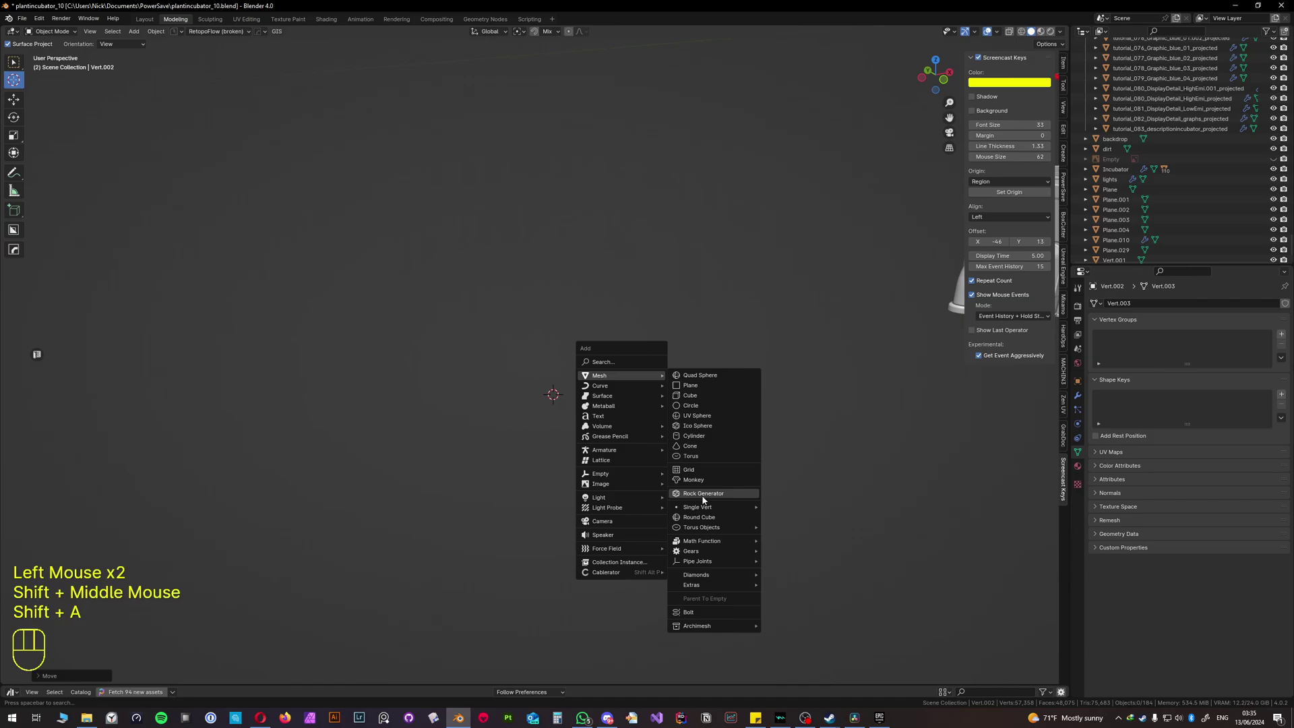
pyautogui.moveTo(708, 507)
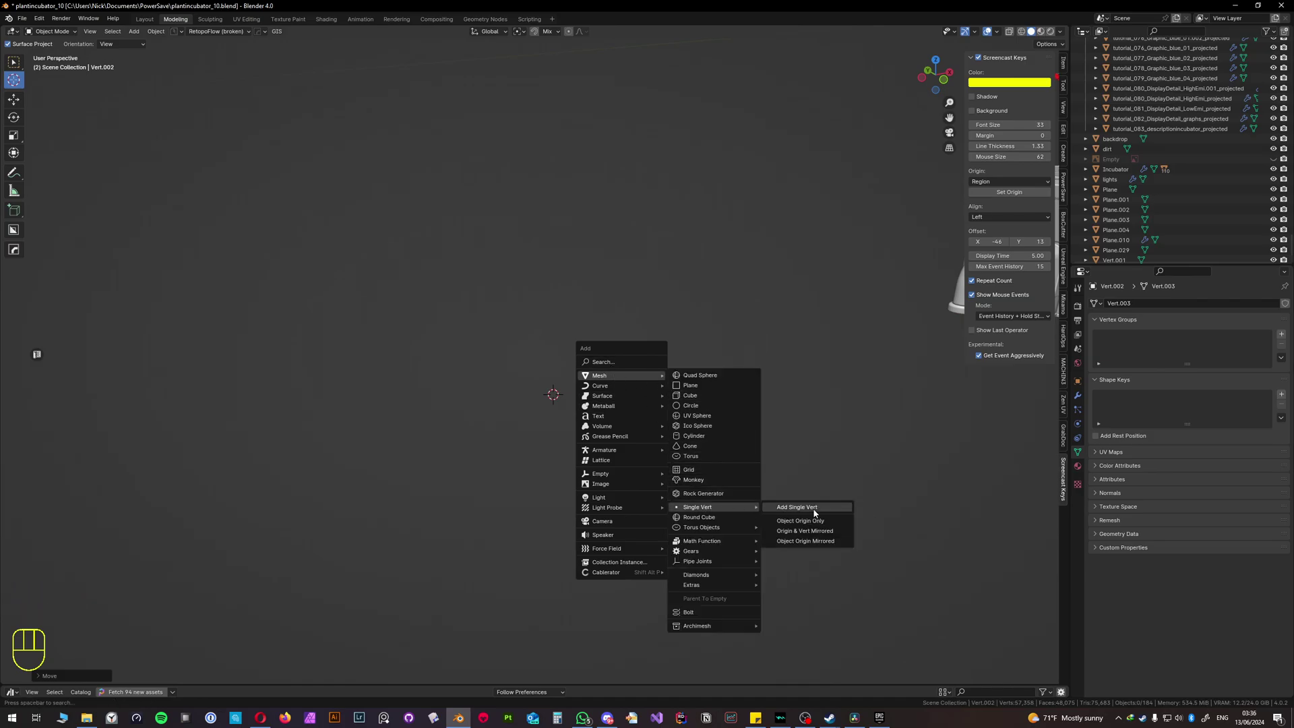
pyautogui.click(810, 507)
pyautogui.moveTo(580, 411); pyautogui.dragTo(624, 402, button='middle')
# Step: Try raising the lone vertex along Z in vertex mode, then undo the move
pyautogui.press('e')
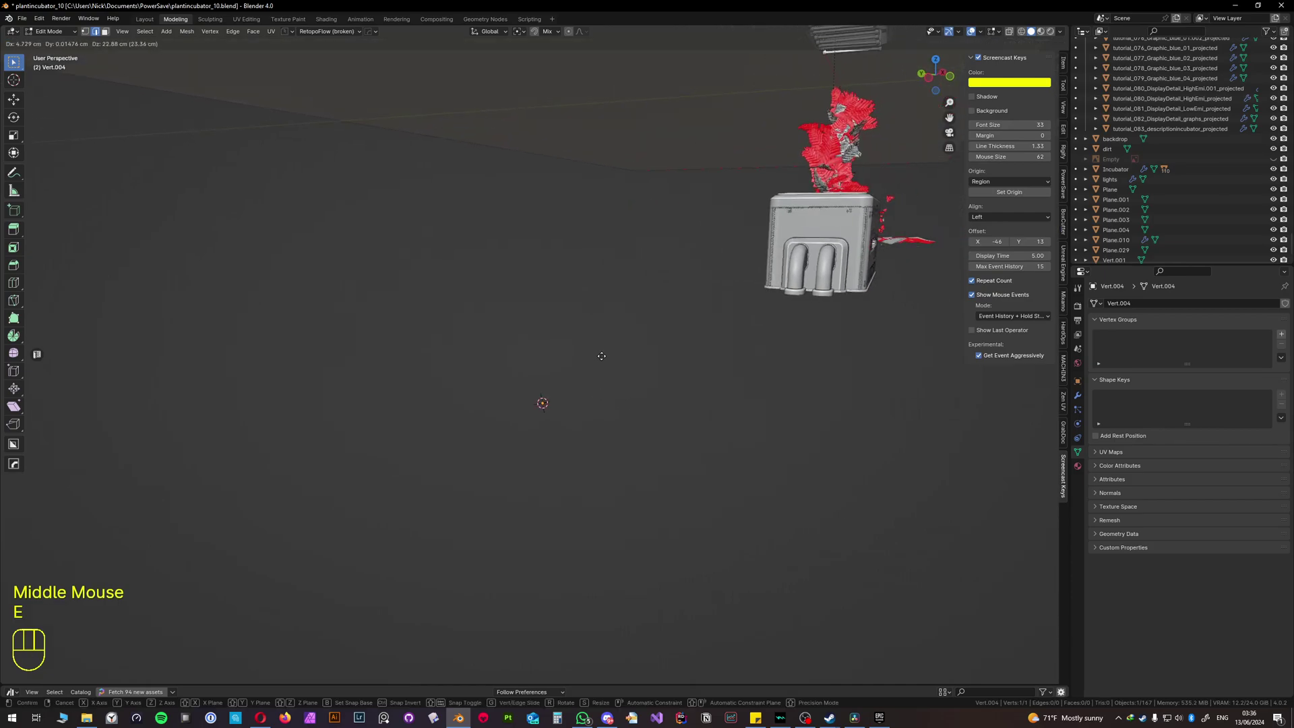
pyautogui.rightClick(575, 360)
pyautogui.press('1')
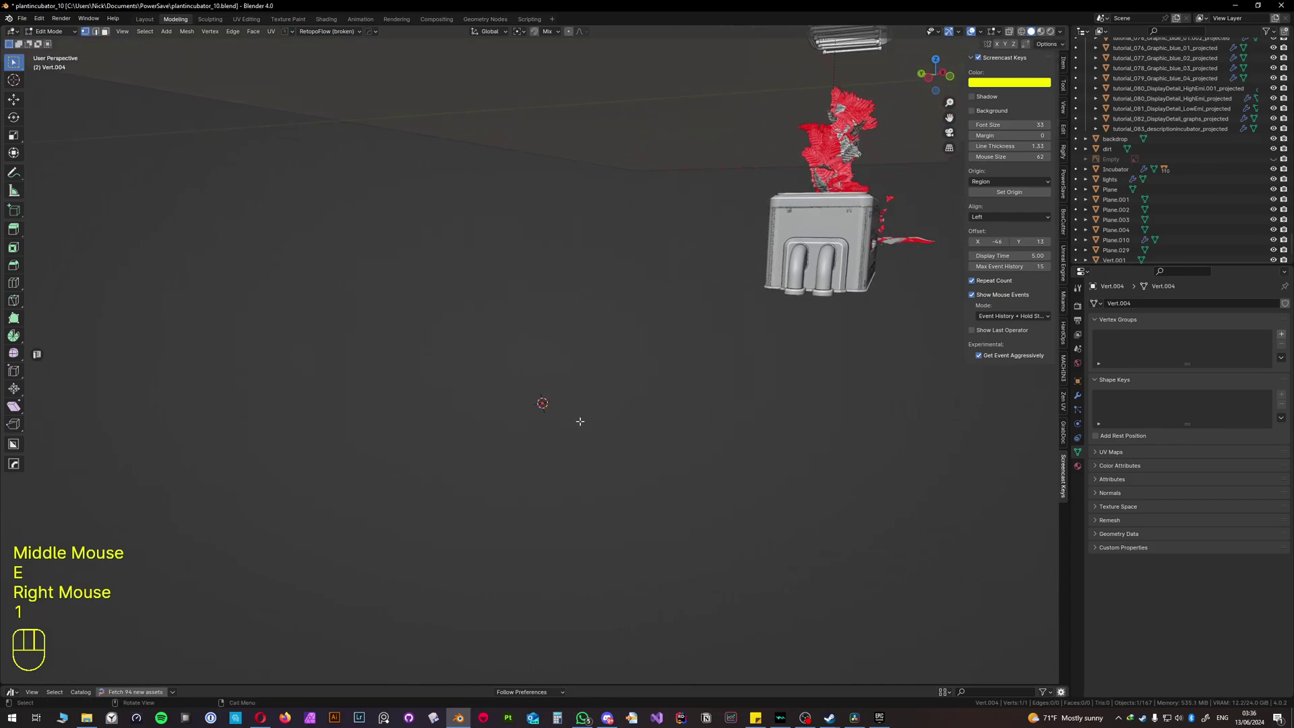
pyautogui.press('g')
pyautogui.press('z')
pyautogui.click(593, 314)
pyautogui.moveTo(573, 363); pyautogui.dragTo(650, 358, button='middle')
pyautogui.hotkey('ctrl', 'z')
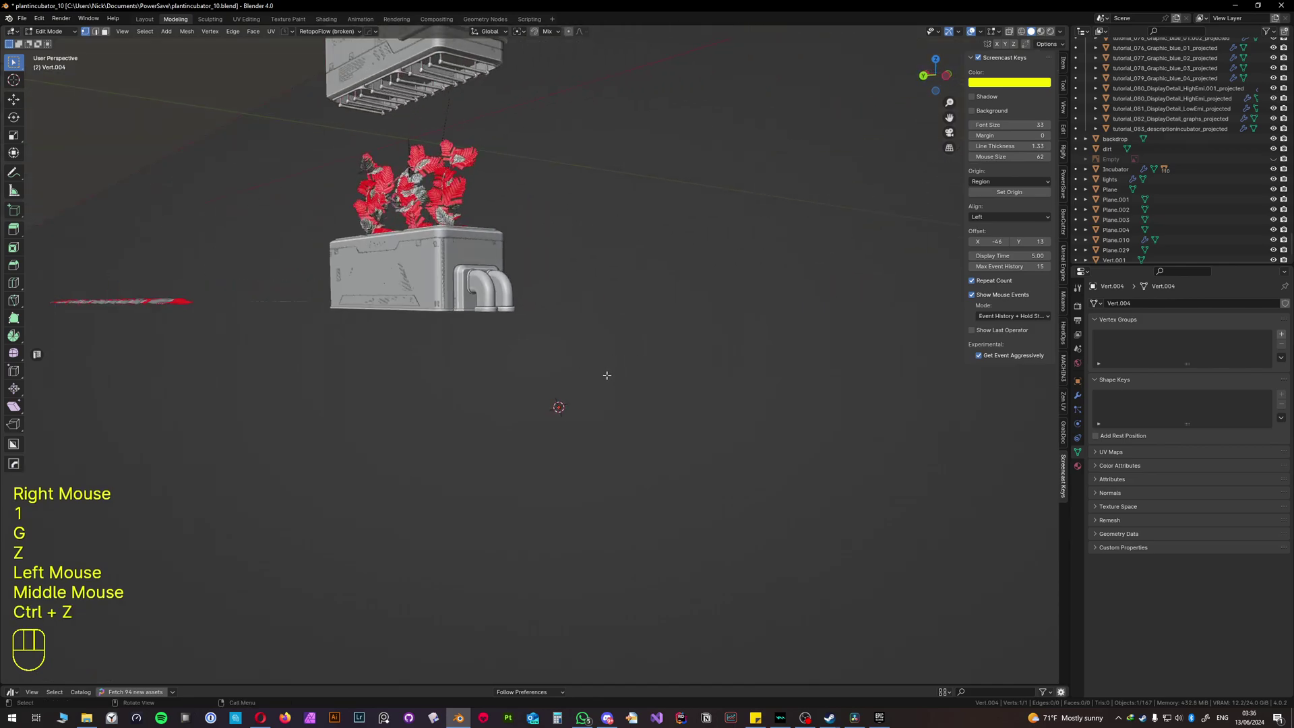
# Step: Extrude a vertical edge from the vertex, then an edge along X
pyautogui.press('e')
pyautogui.press('z')
pyautogui.click(593, 283)
pyautogui.moveTo(594, 286); pyautogui.dragTo(596, 323, button='middle')
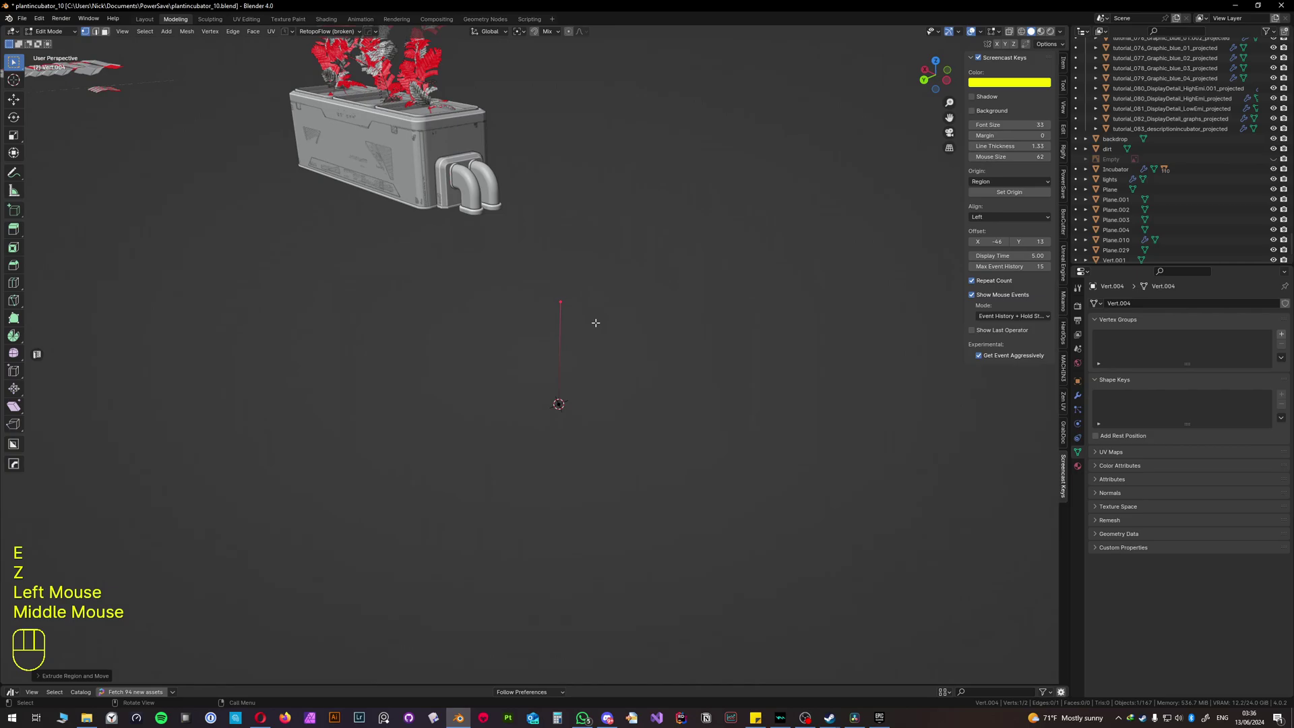
pyautogui.press('e')
pyautogui.press('x')
pyautogui.click(706, 355)
# Step: Restore box selection, then extrude a Y-axis edge followed by a vertical edge
pyautogui.press('w')
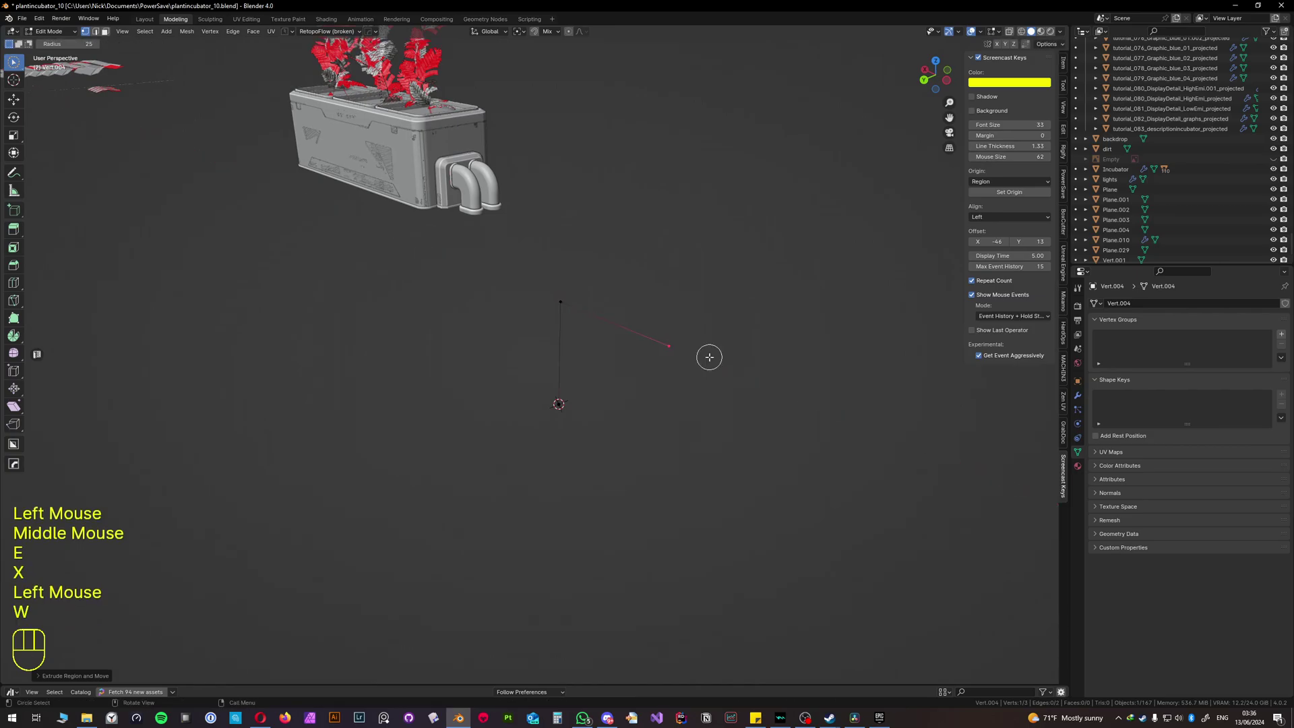
pyautogui.press('y')
pyautogui.rightClick(202, 138)
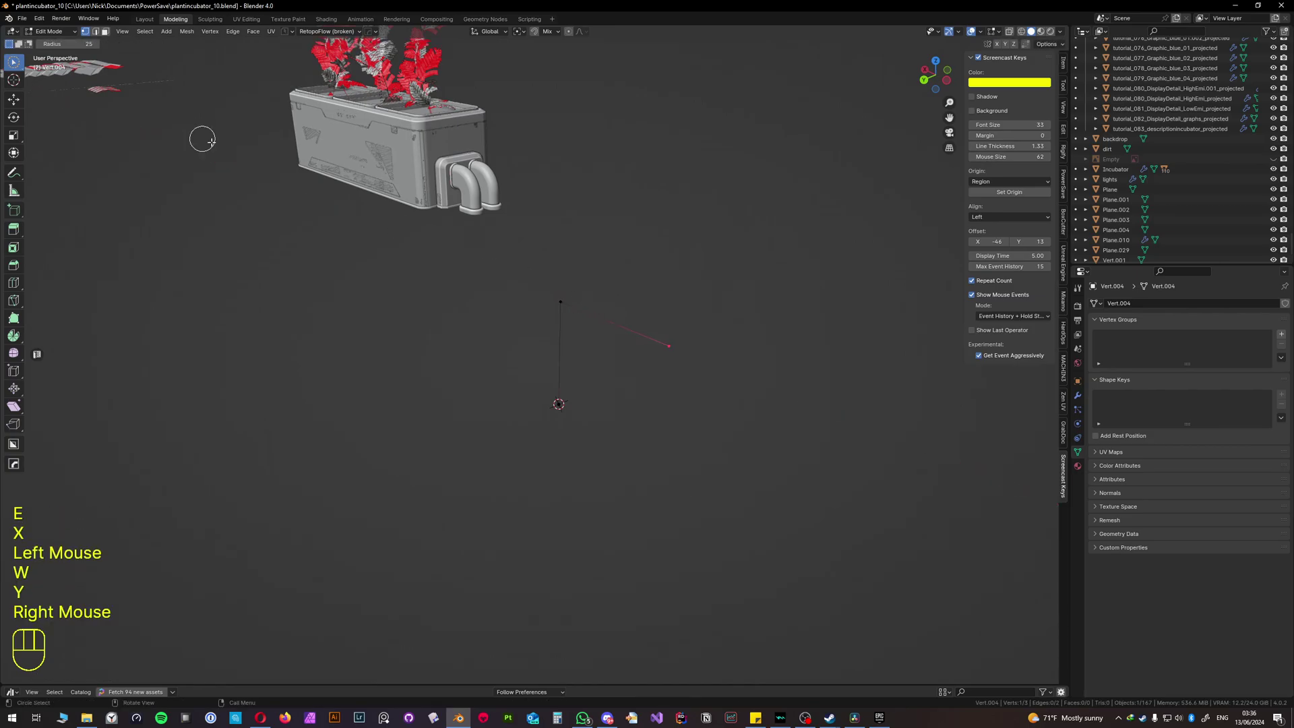
pyautogui.moveTo(9, 64); pyautogui.dragTo(41, 86)
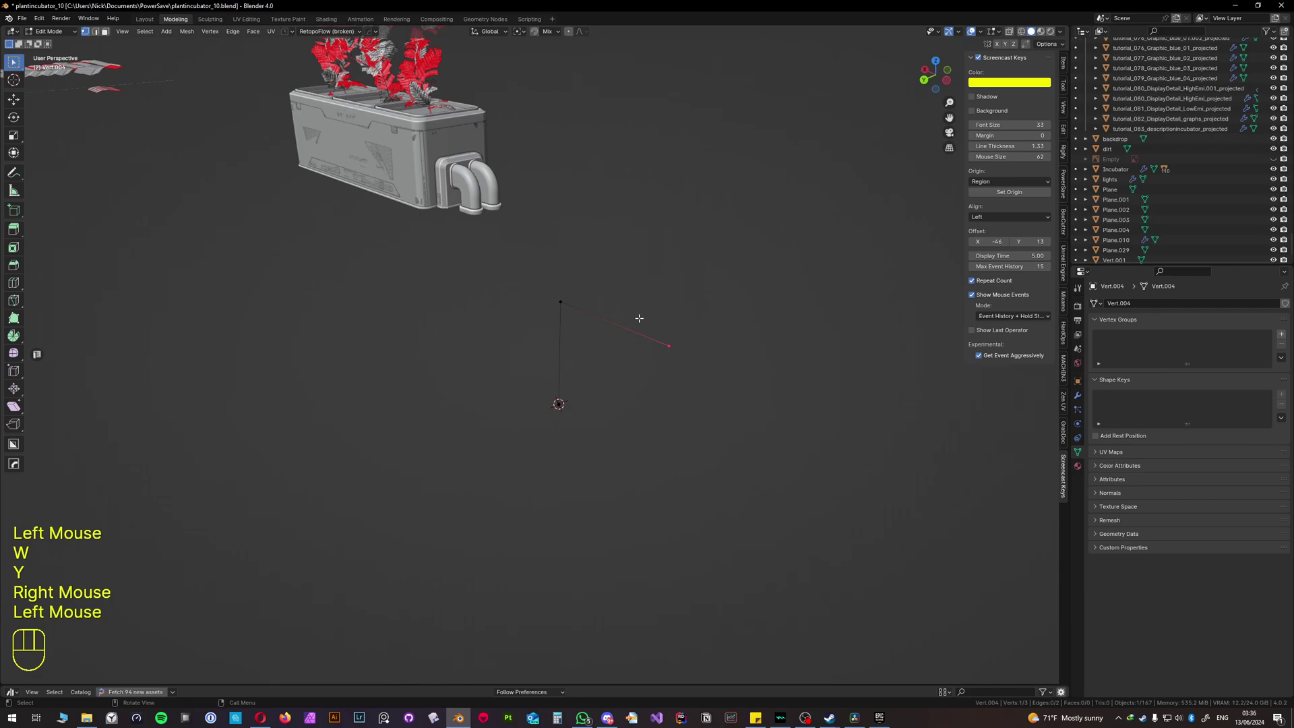
pyautogui.press('e')
pyautogui.press('y')
pyautogui.click(776, 304)
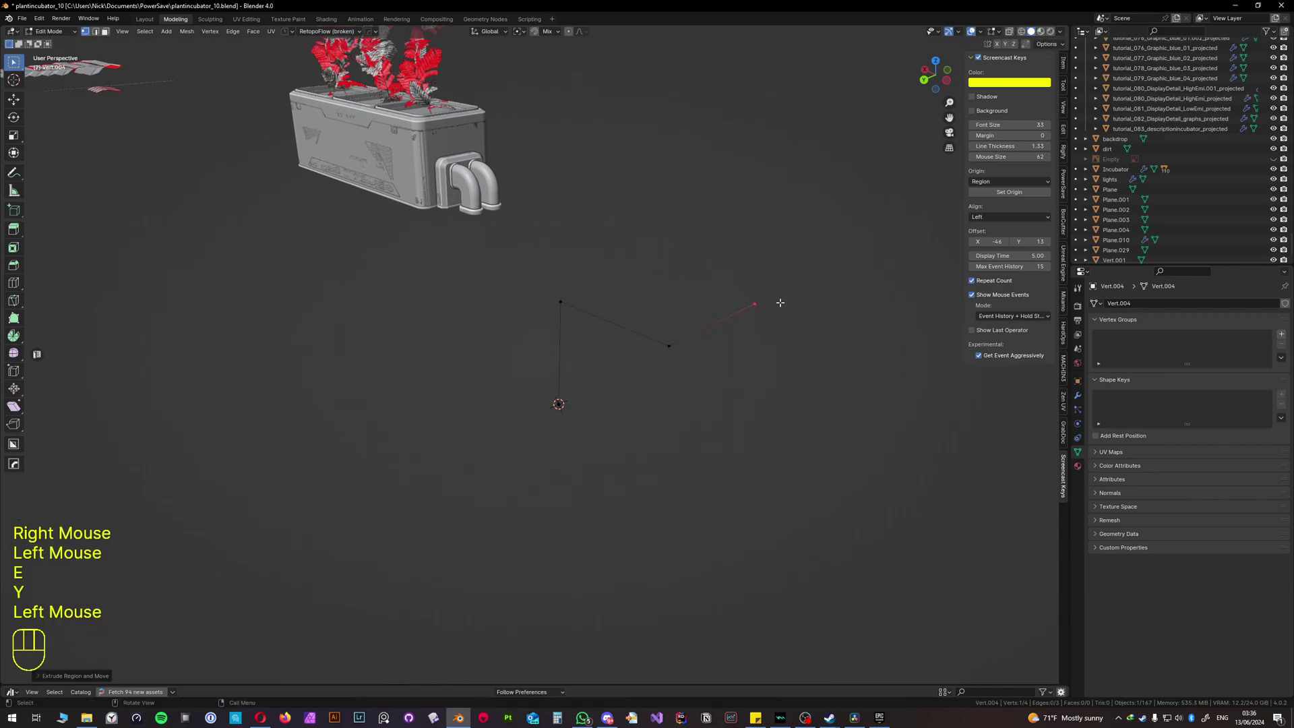
pyautogui.press('r')
pyautogui.rightClick(767, 304)
pyautogui.press('e')
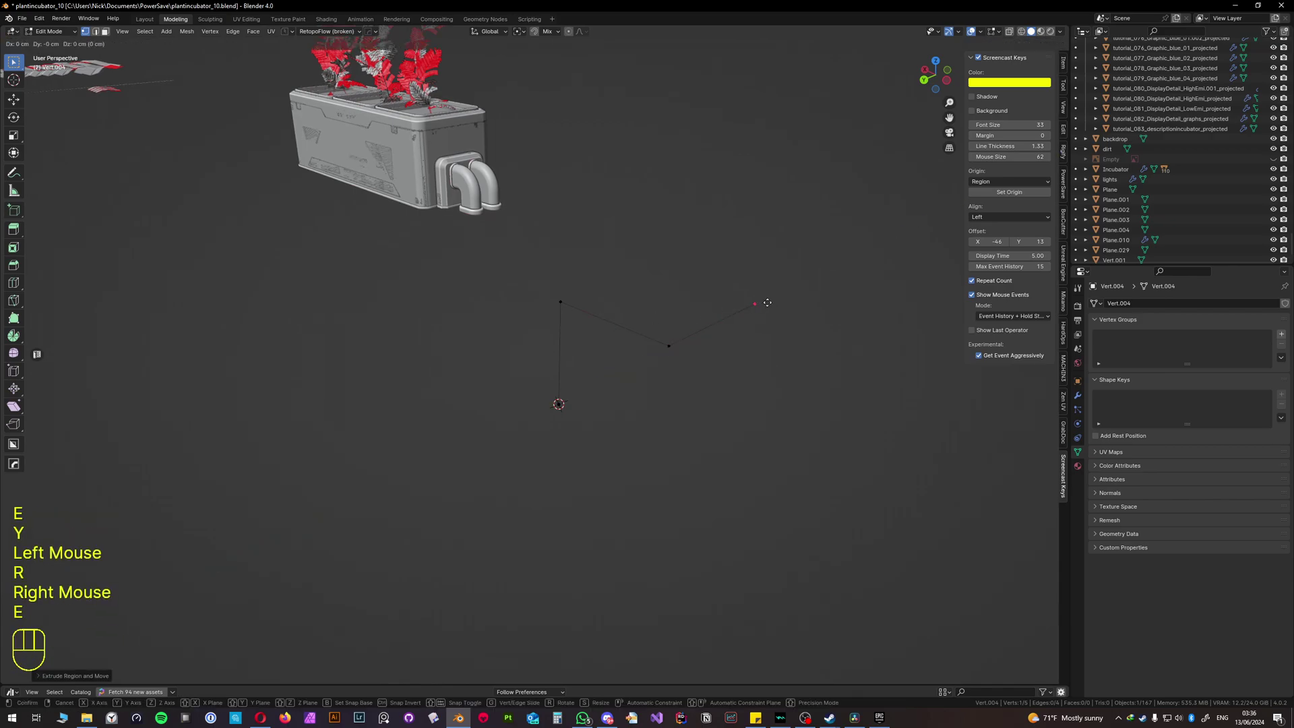
pyautogui.press('z')
pyautogui.click(774, 368)
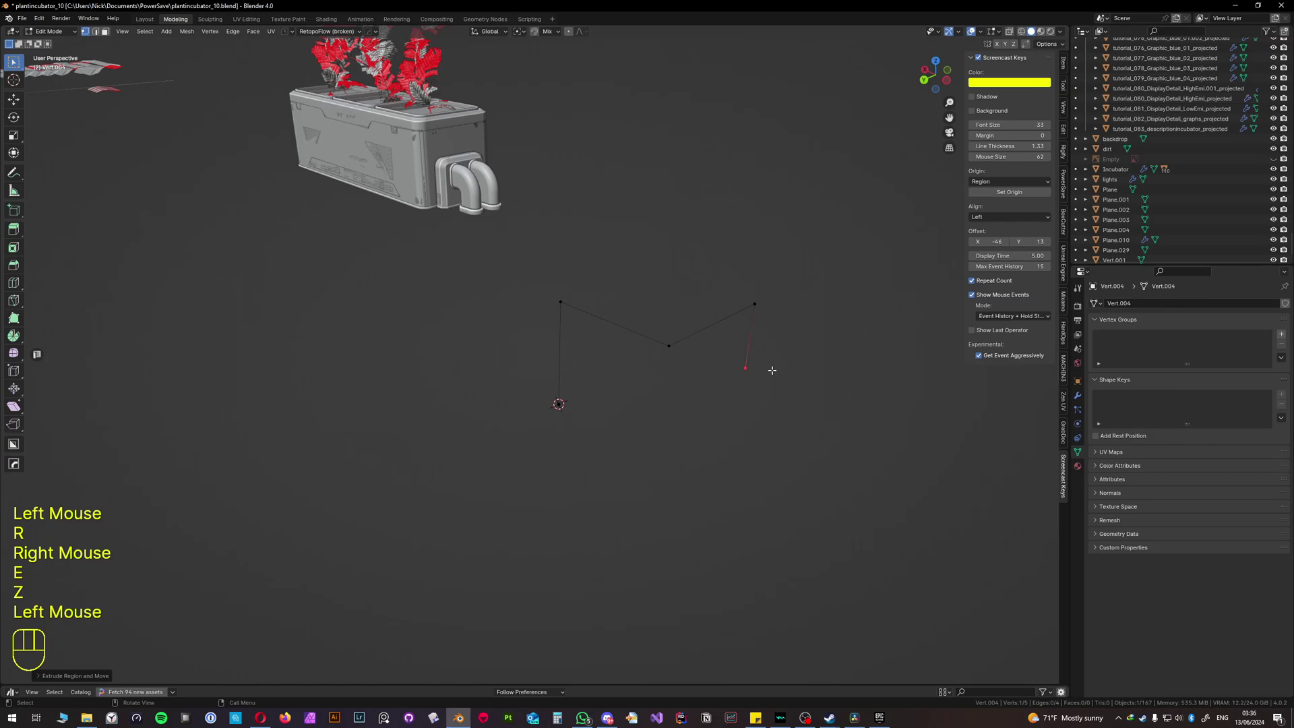
# Step: Extrude two more edges from the end vertex, along X and then Y
pyautogui.press('e')
pyautogui.press('x')
pyautogui.click(715, 355)
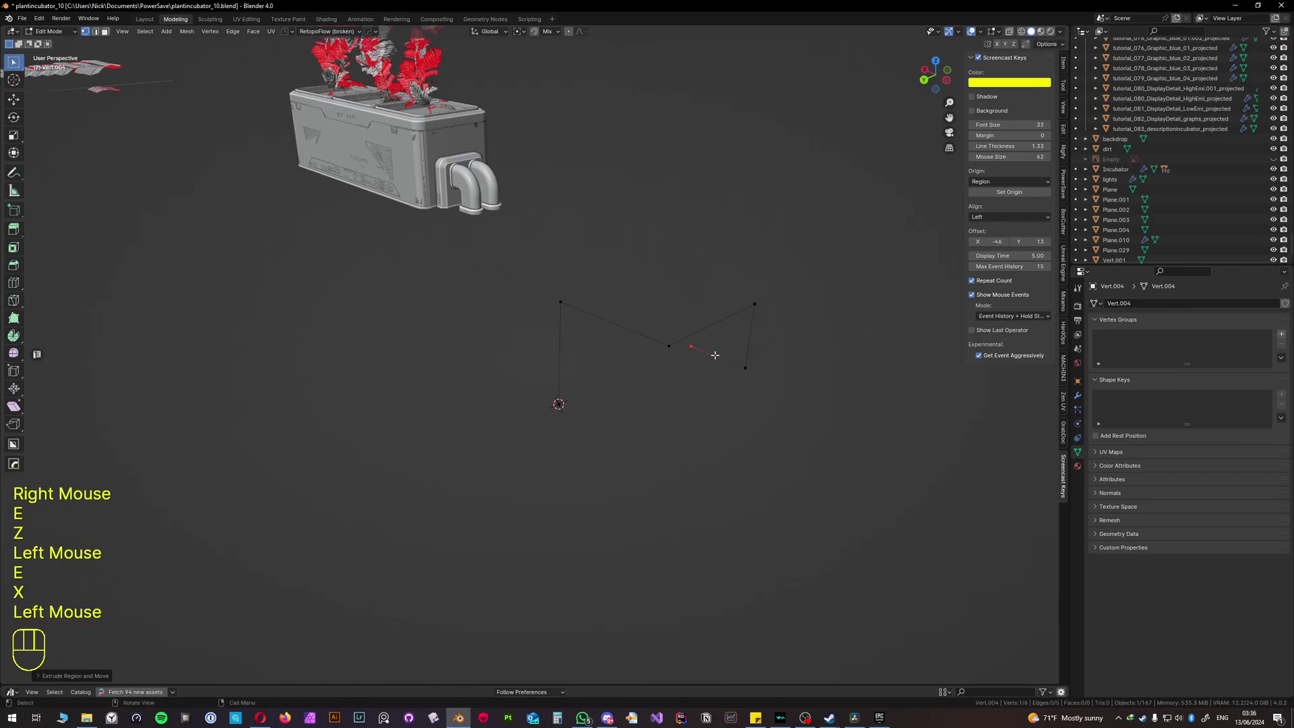
pyautogui.press('e')
pyautogui.press('y')
pyautogui.click(584, 425)
pyautogui.moveTo(584, 424); pyautogui.dragTo(658, 387, button='middle')
# Step: Extrude a final vertical edge and inspect the zigzag path from several angles
pyautogui.press('e')
pyautogui.press('z')
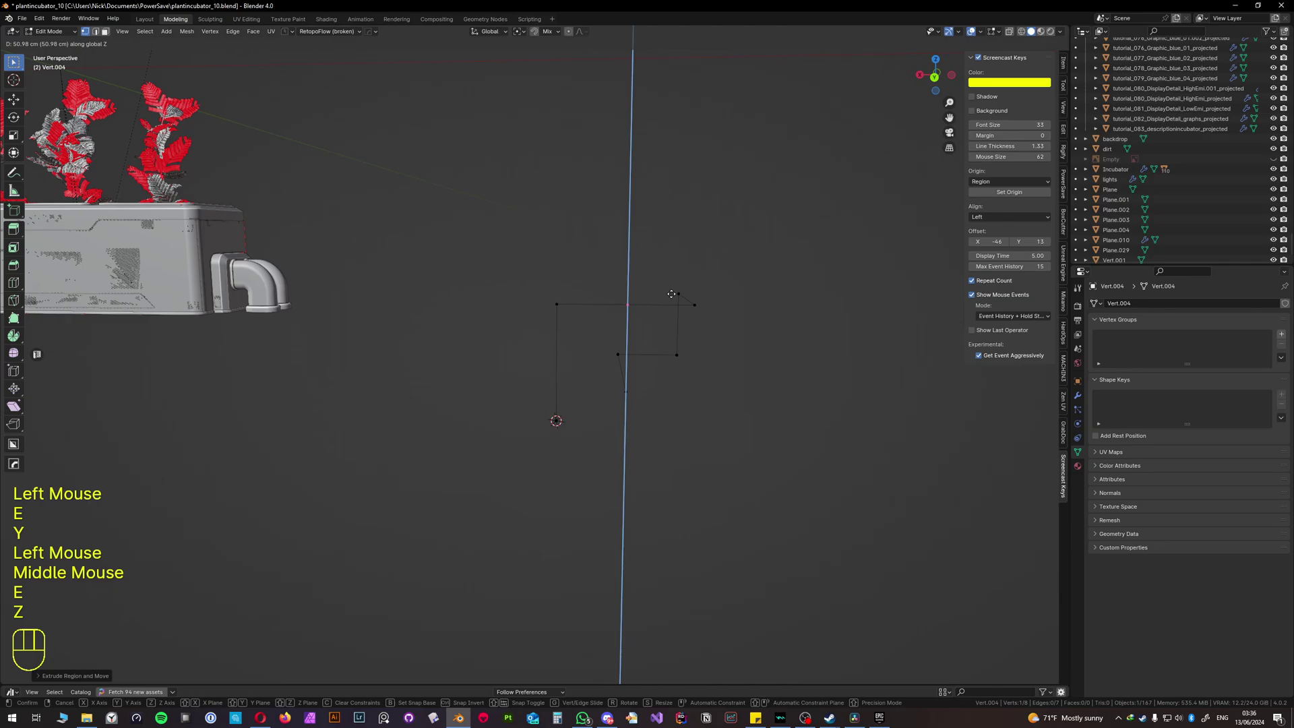
pyautogui.click(664, 280)
pyautogui.moveTo(653, 263); pyautogui.dragTo(569, 413, button='middle')
pyautogui.scroll(-2, 562, 341)
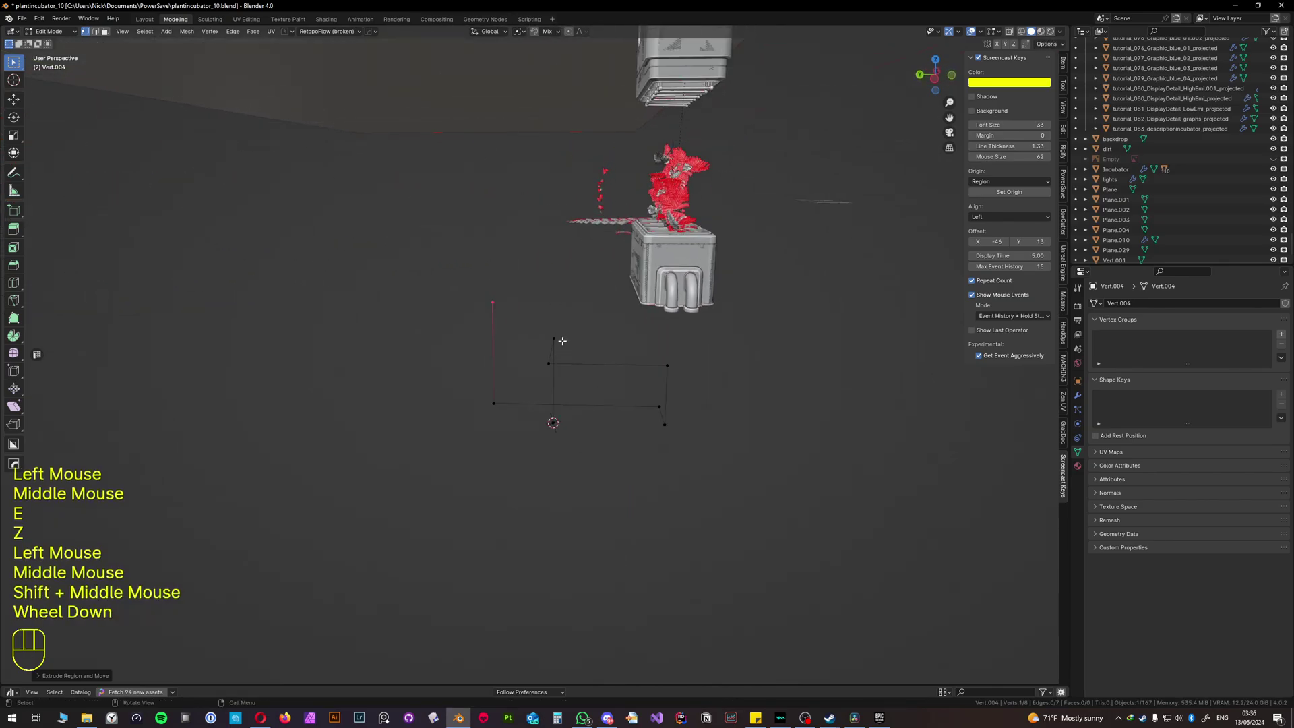
pyautogui.moveTo(562, 341); pyautogui.dragTo(494, 346, button='middle')
pyautogui.scroll(1, 586, 370)
pyautogui.moveTo(587, 370); pyautogui.dragTo(532, 371, button='middle')
# Step: Vertex-bevel all path corners into rounded, multi-segment bends
pyautogui.scroll(1, 531, 371)
pyautogui.press('a')
pyautogui.hotkey('ctrl', 'b')
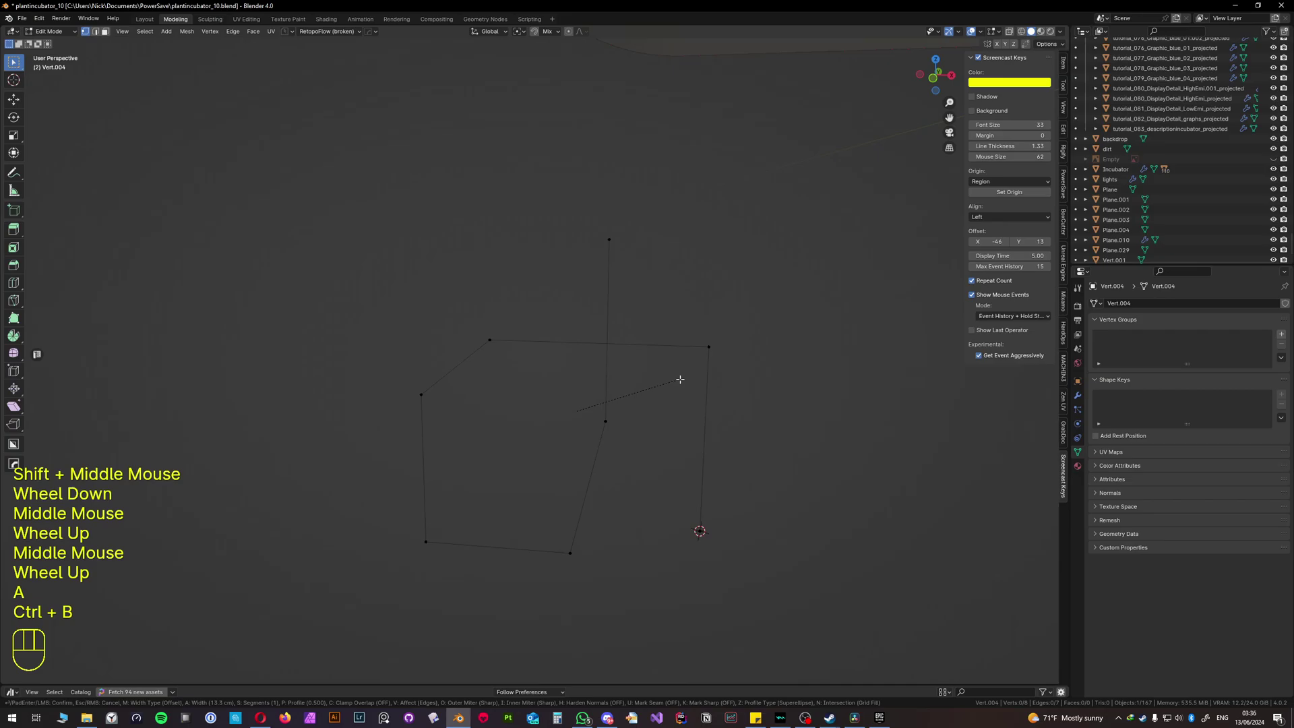
pyautogui.press('v')
pyautogui.scroll(3, 660, 375)
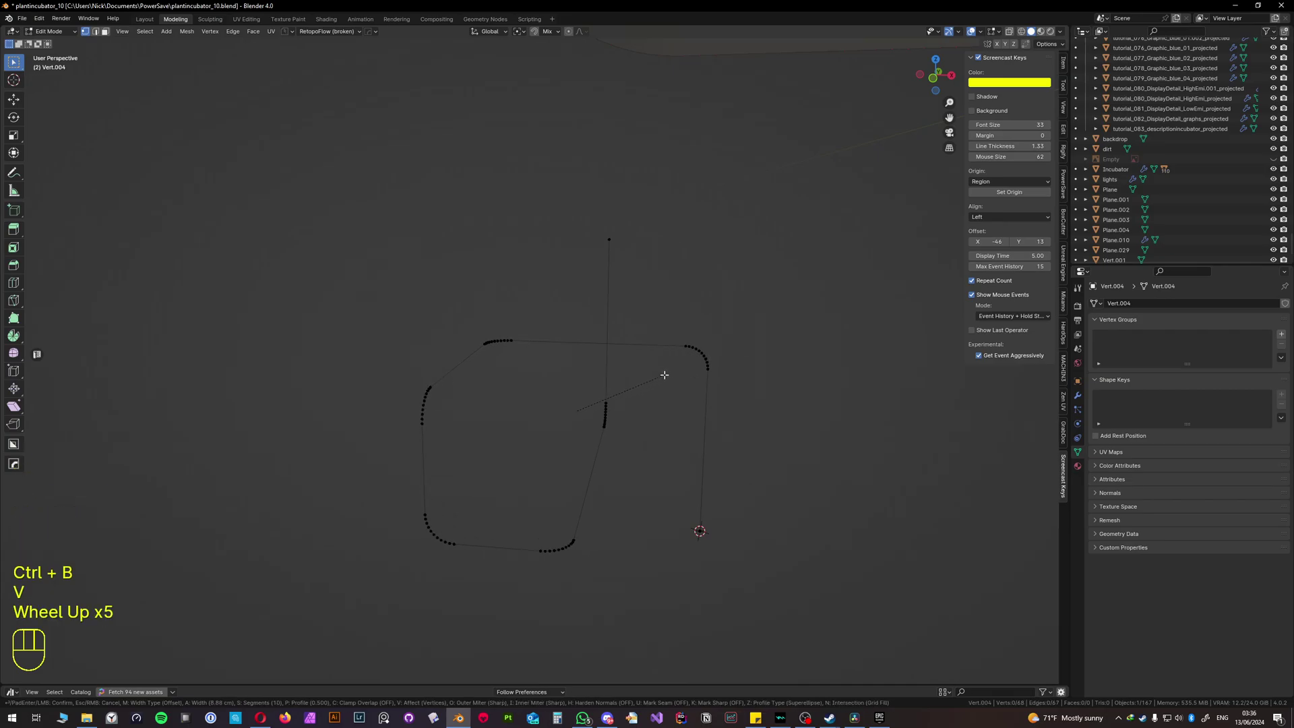
pyautogui.scroll(-1, 665, 375)
pyautogui.click(644, 286)
pyautogui.moveTo(644, 286); pyautogui.dragTo(569, 367, button='middle')
# Step: Convert the rounded wire path into a curve object in Object Mode
pyautogui.press('Tab')
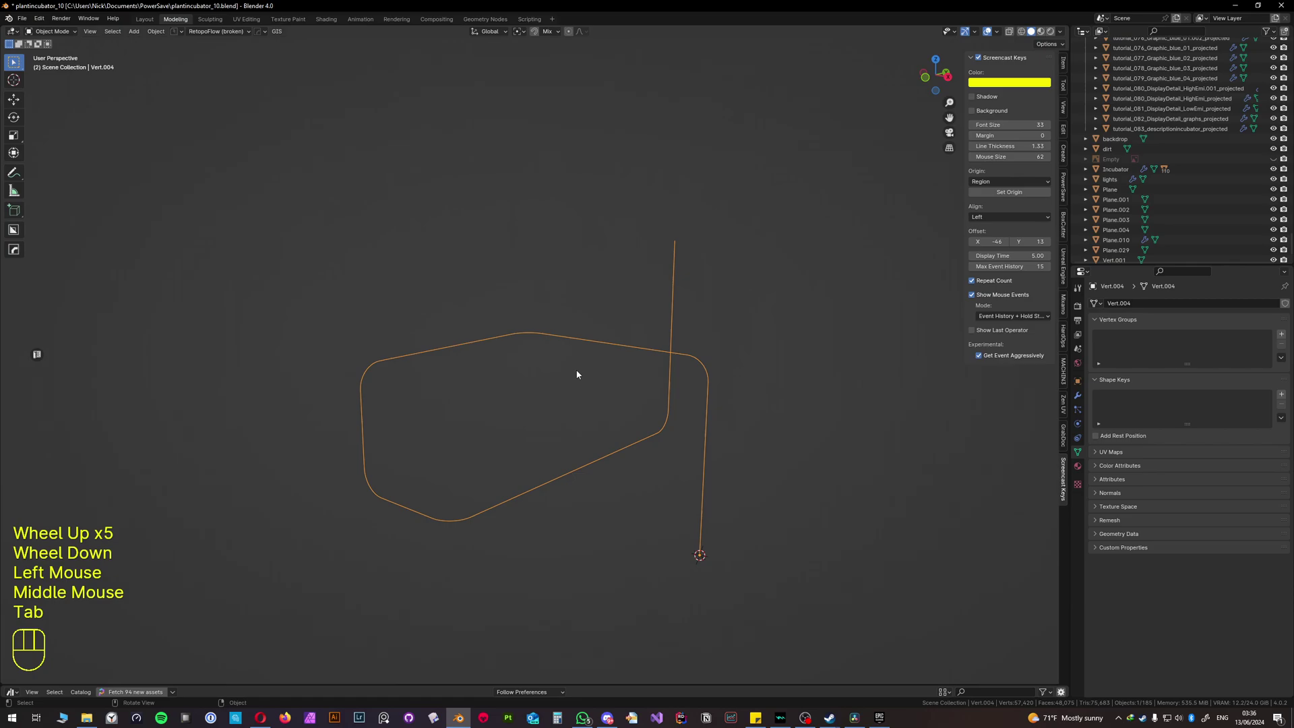
pyautogui.press('F3')
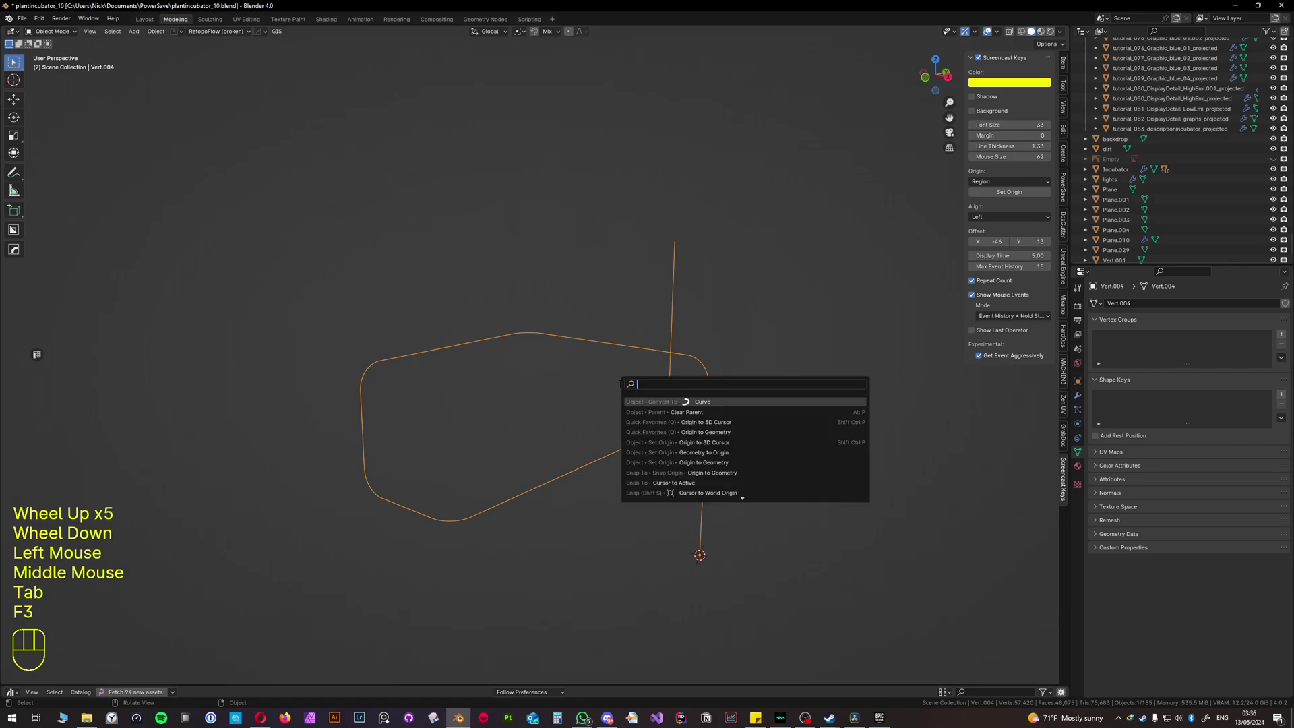
pyautogui.press('Return')
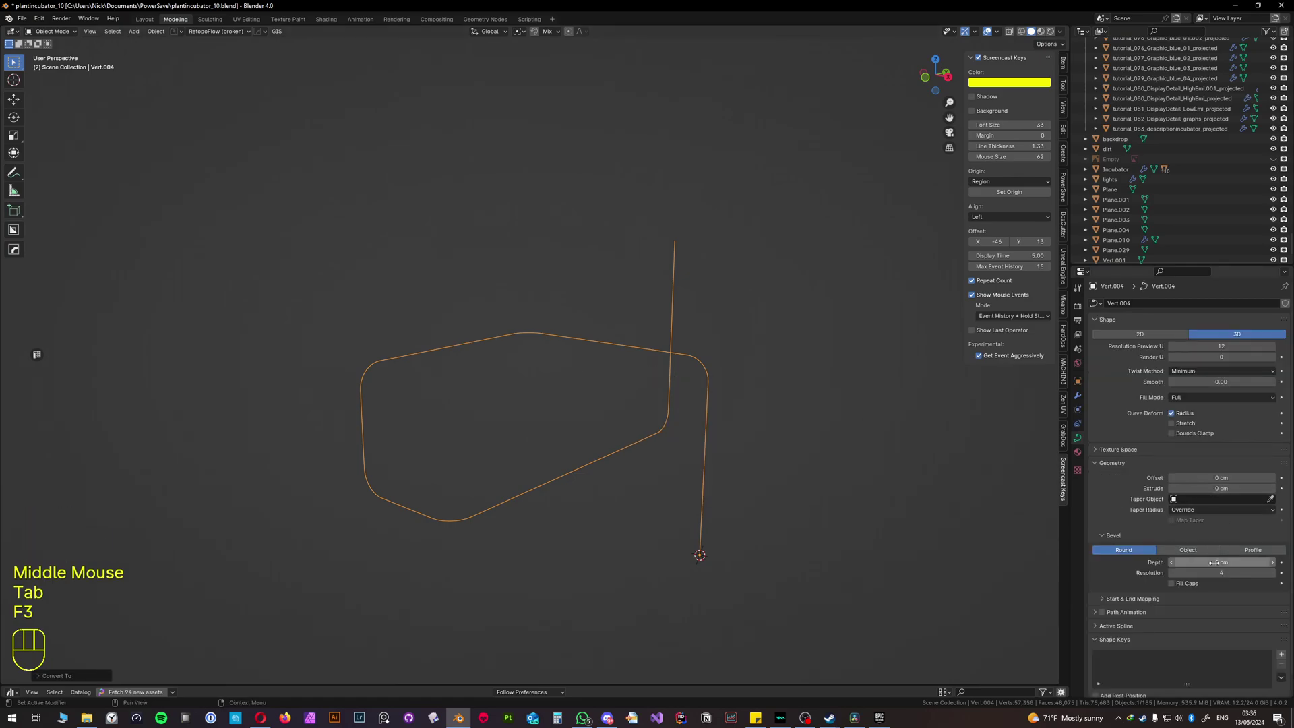
# Step: Raise the curve's Extrude so the tube cross-section stretches into a tall slab
pyautogui.scroll(-2, 1214, 562)
pyautogui.moveTo(1213, 540); pyautogui.dragTo(1251, 551)
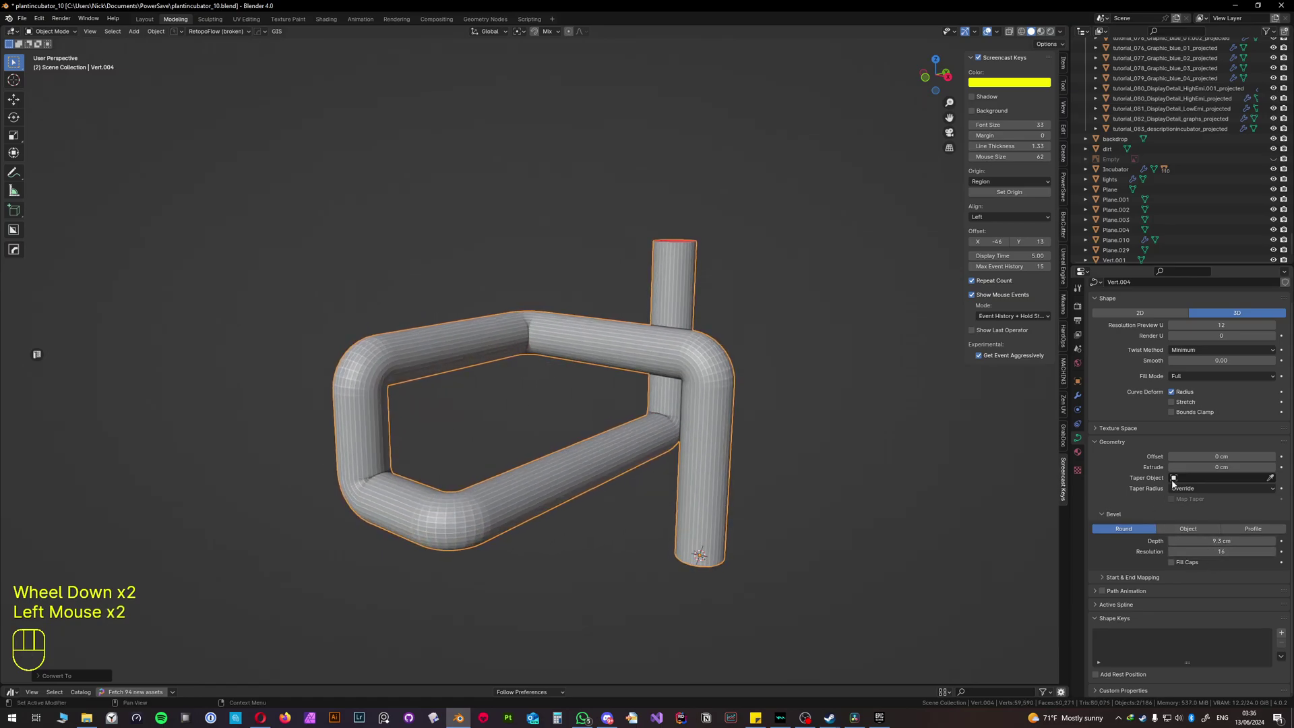
pyautogui.keyDown('shift'); pyautogui.moveTo(1202, 467); pyautogui.dragTo(1246, 466); pyautogui.keyUp('shift')
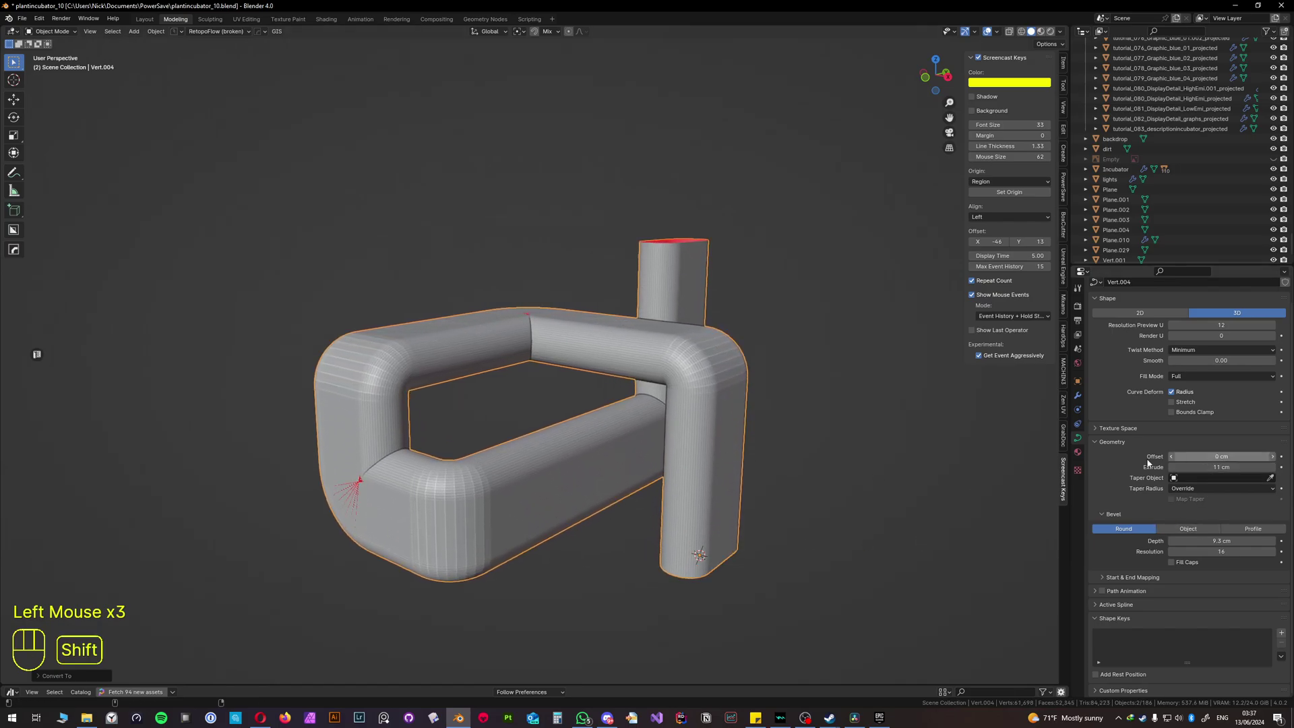
pyautogui.moveTo(700, 534); pyautogui.dragTo(418, 461, button='middle')
pyautogui.scroll(2, 394, 491)
pyautogui.scroll(1, 667, 431)
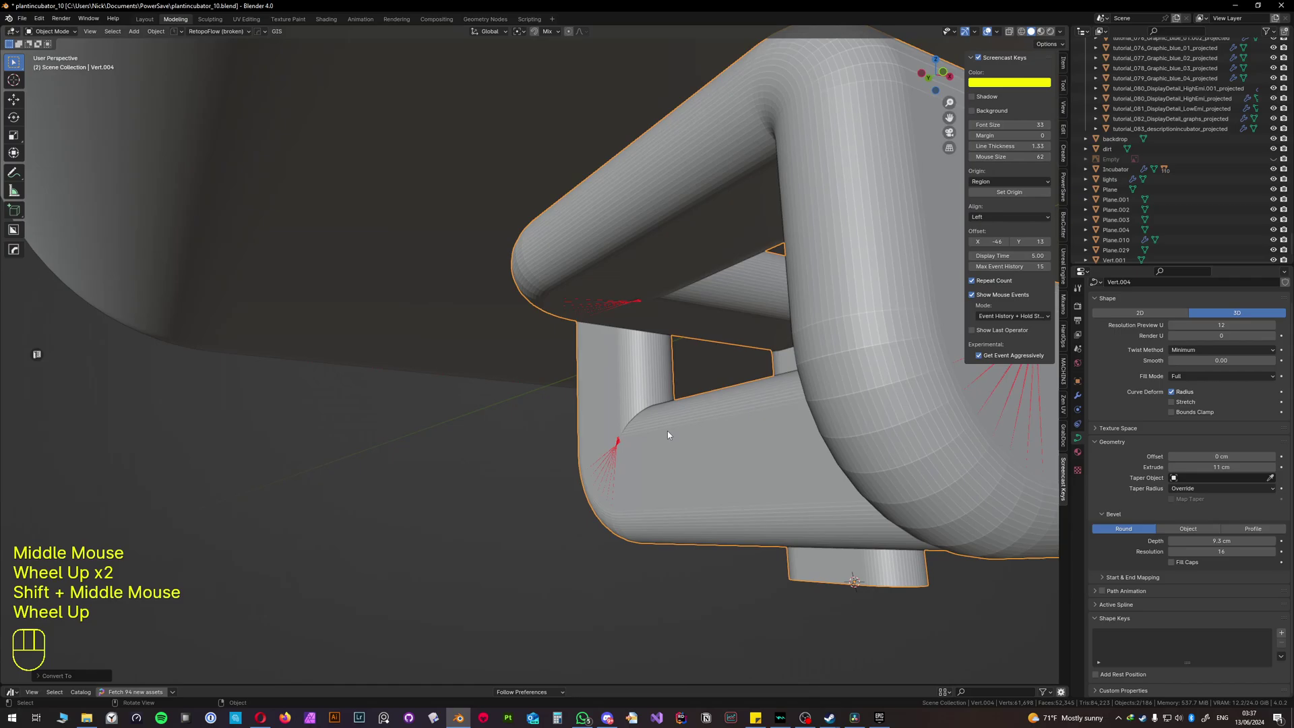
pyautogui.keyDown('shift'); pyautogui.scroll(1, 668, 430); pyautogui.keyUp('shift')
pyautogui.keyDown('shift'); pyautogui.moveTo(667, 431); pyautogui.dragTo(664, 386, button='middle'); pyautogui.keyUp('shift')
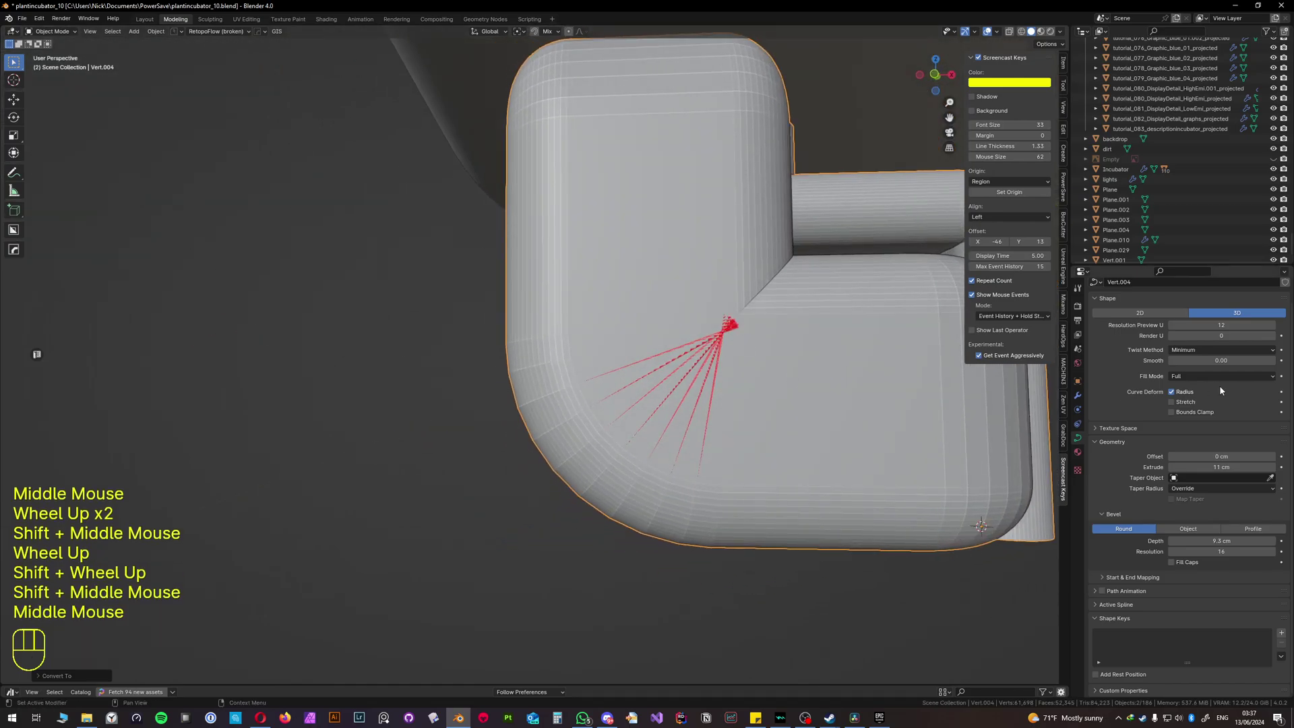
# Step: Save the file and tune the bevel depth between about 5.9 and 6.6 cm
pyautogui.hotkey('ctrl', 's')
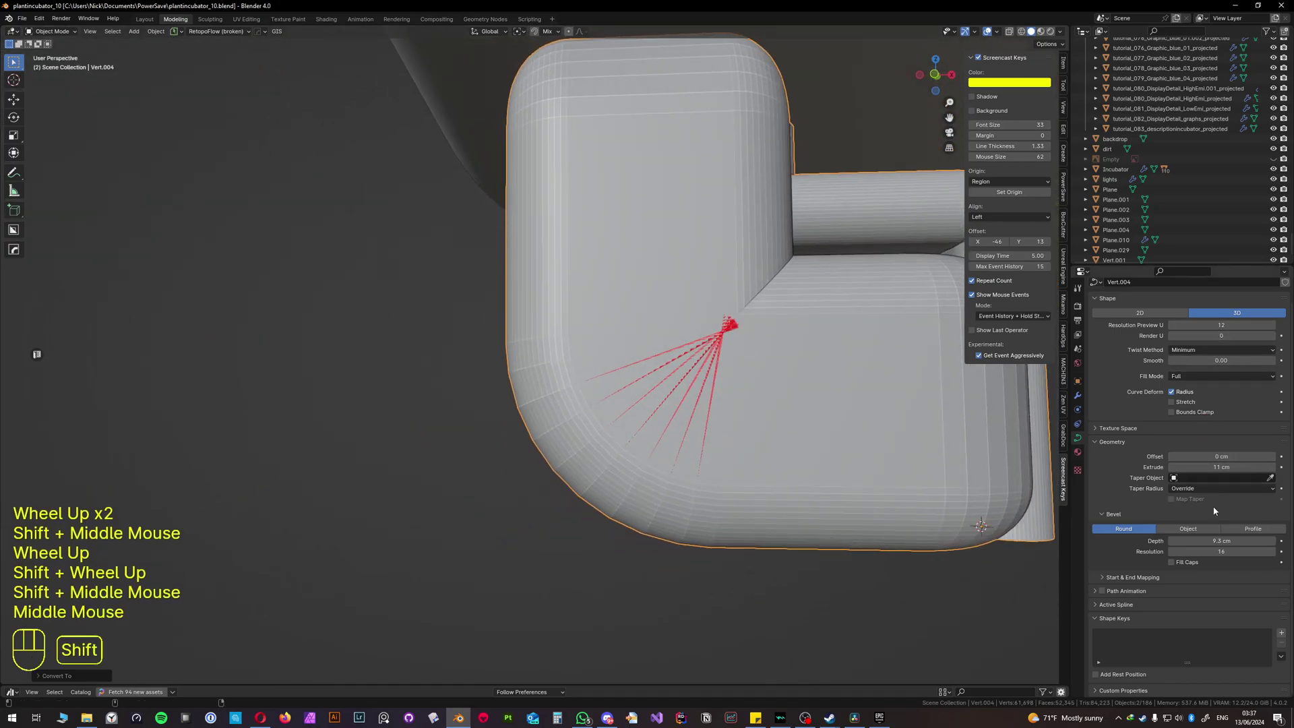
pyautogui.moveTo(1218, 541)
pyautogui.keyDown('shift'); pyautogui.mouseDown()
pyautogui.moveTo(1264, 541)
pyautogui.moveTo(1217, 552)
pyautogui.moveTo(1186, 541)
pyautogui.moveTo(1234, 541)
pyautogui.mouseUp(); pyautogui.keyUp('shift')
pyautogui.moveTo(766, 380); pyautogui.dragTo(578, 391, button='middle')
pyautogui.scroll(-2, 758, 374)
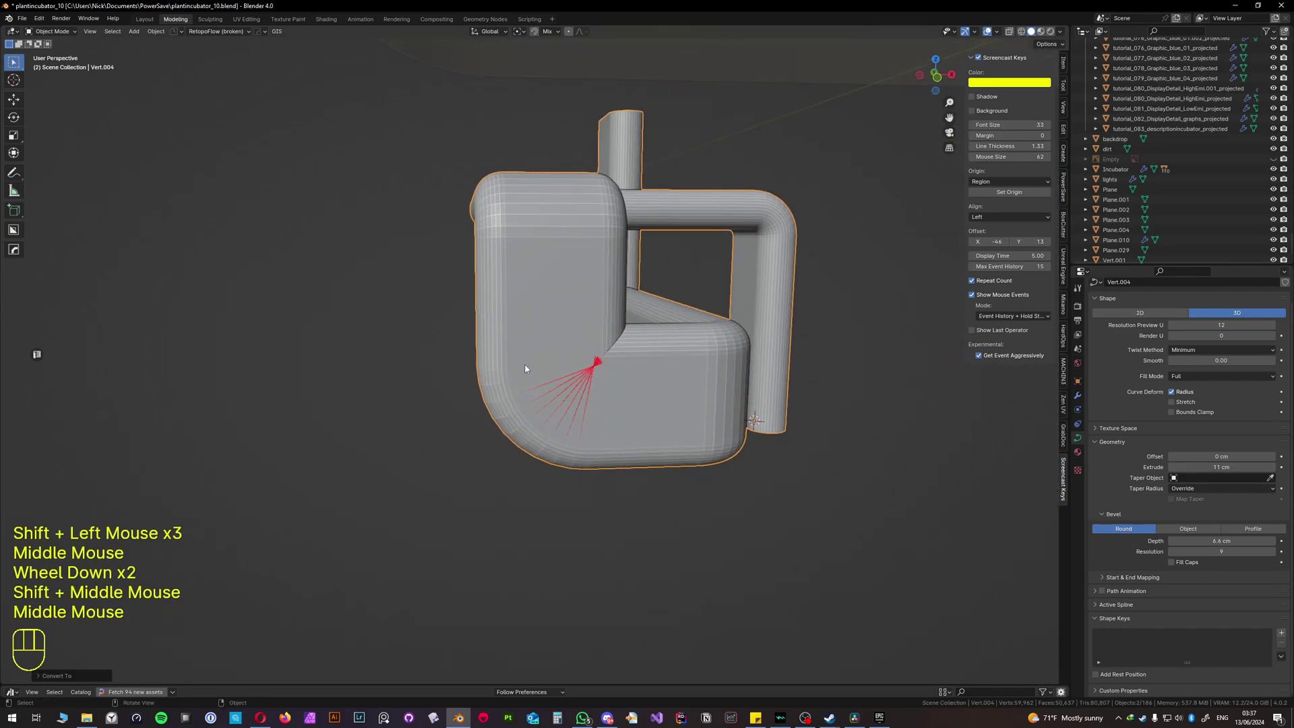
pyautogui.scroll(1, 577, 384)
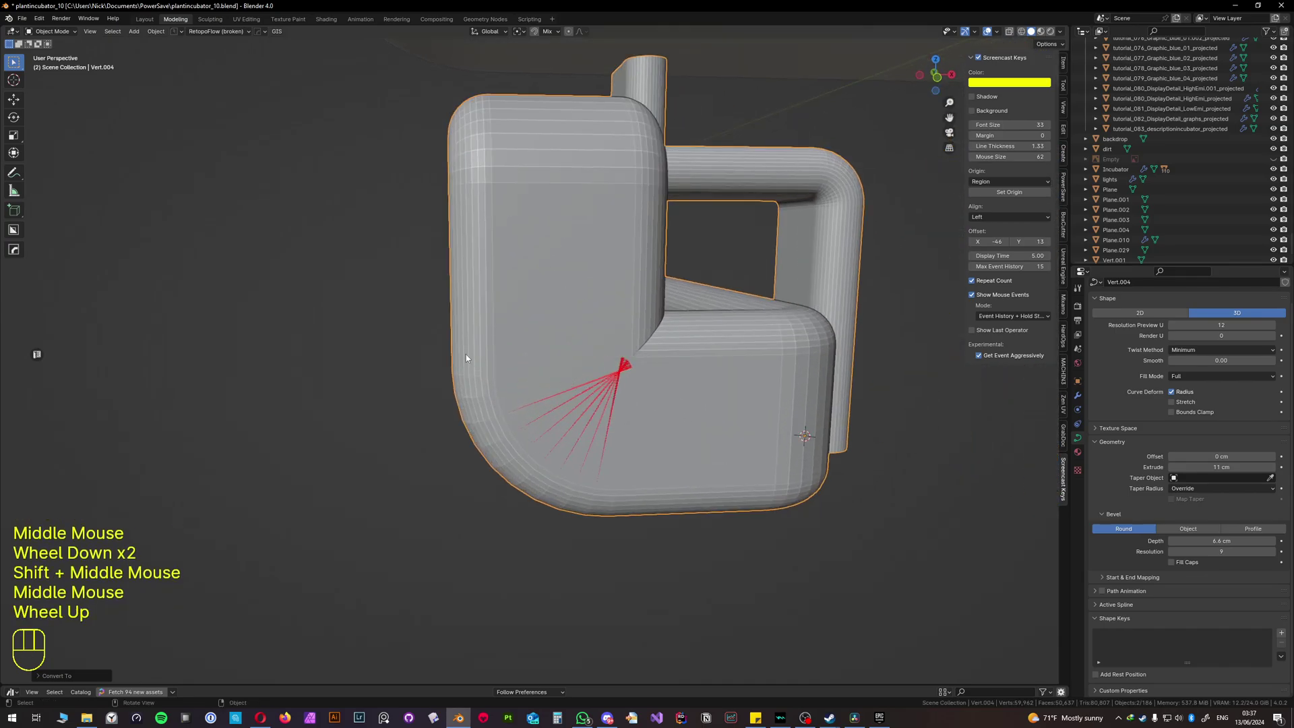
# Step: Set Extrude back to 0 cm for a plain round tube, then test a thicker bevel
pyautogui.moveTo(1216, 467); pyautogui.dragTo(1216, 468)
pyautogui.moveTo(693, 362); pyautogui.dragTo(629, 373, button='middle')
pyautogui.scroll(1, 471, 350)
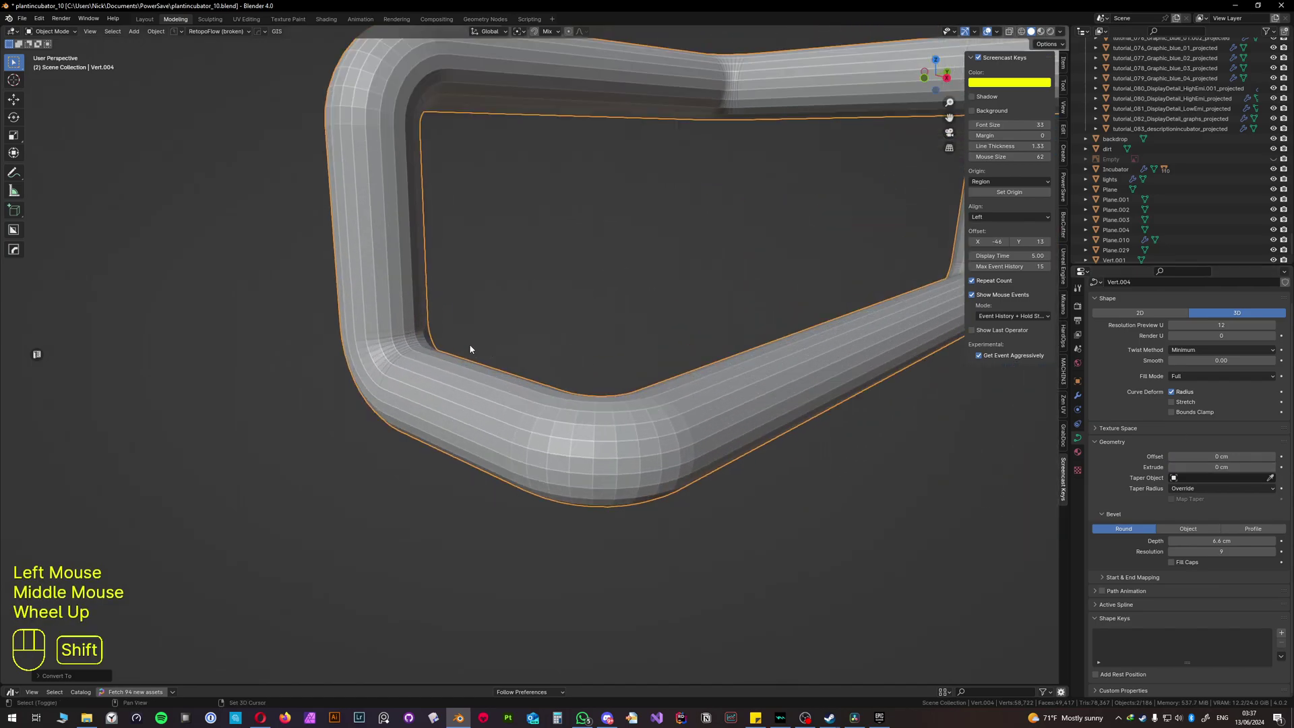
pyautogui.keyDown('shift'); pyautogui.moveTo(471, 350); pyautogui.dragTo(641, 395, button='middle'); pyautogui.keyUp('shift')
pyautogui.scroll(1, 642, 396)
pyautogui.scroll(1, 631, 426)
pyautogui.scroll(1, 674, 431)
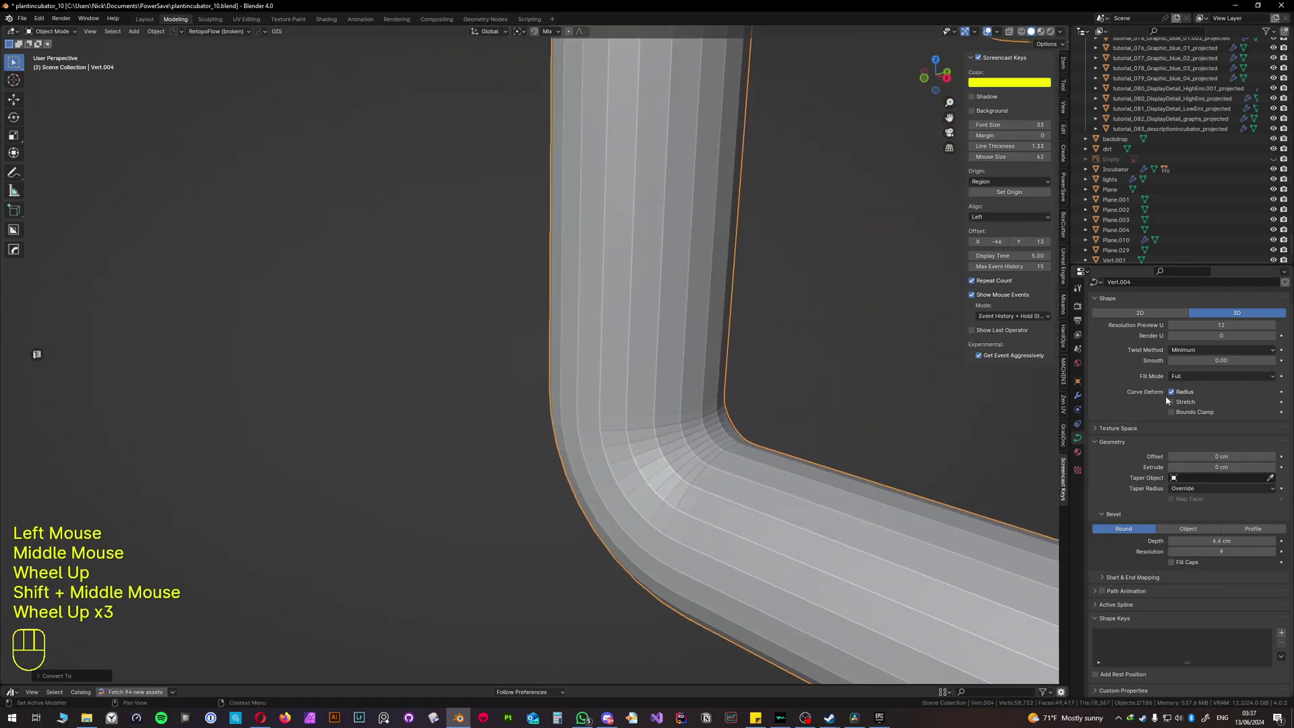
pyautogui.scroll(-7, 771, 448)
pyautogui.keyDown('shift'); pyautogui.moveTo(771, 447); pyautogui.dragTo(812, 442, button='middle'); pyautogui.keyUp('shift')
pyautogui.scroll(-2, 972, 453)
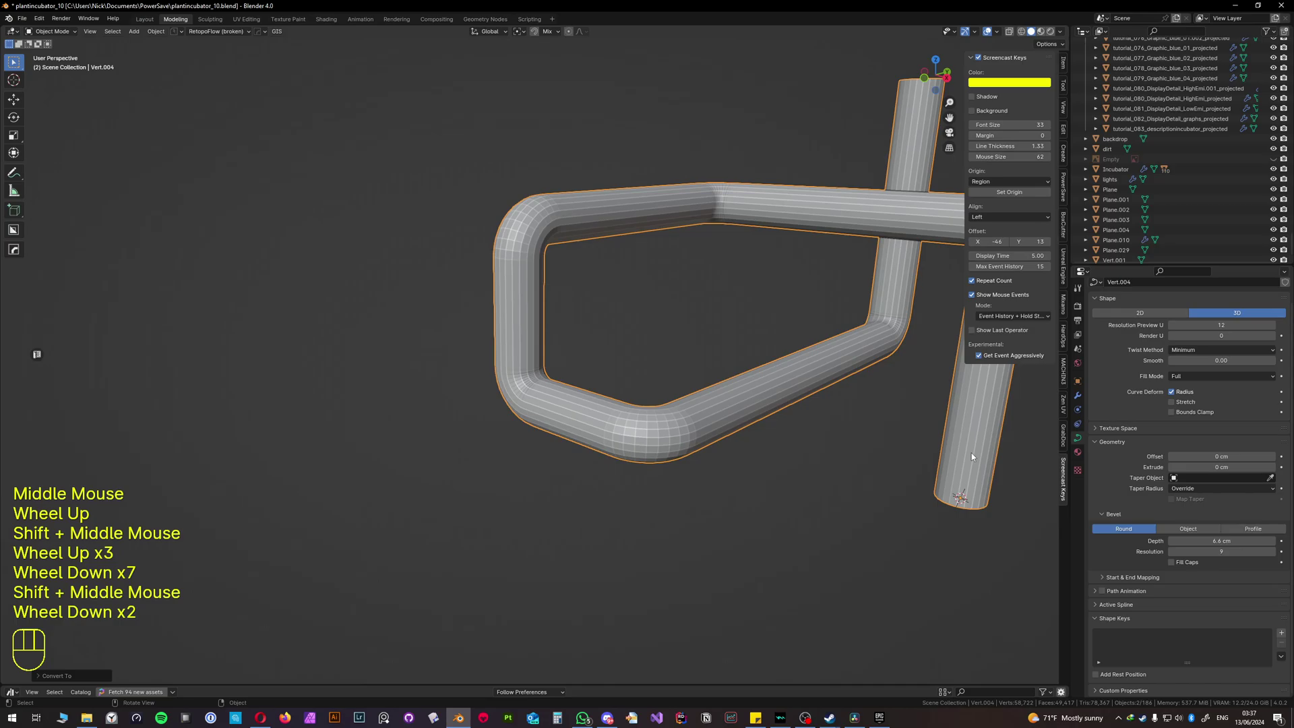
pyautogui.keyDown('shift'); pyautogui.moveTo(1221, 540); pyautogui.dragTo(1188, 540); pyautogui.keyUp('shift')
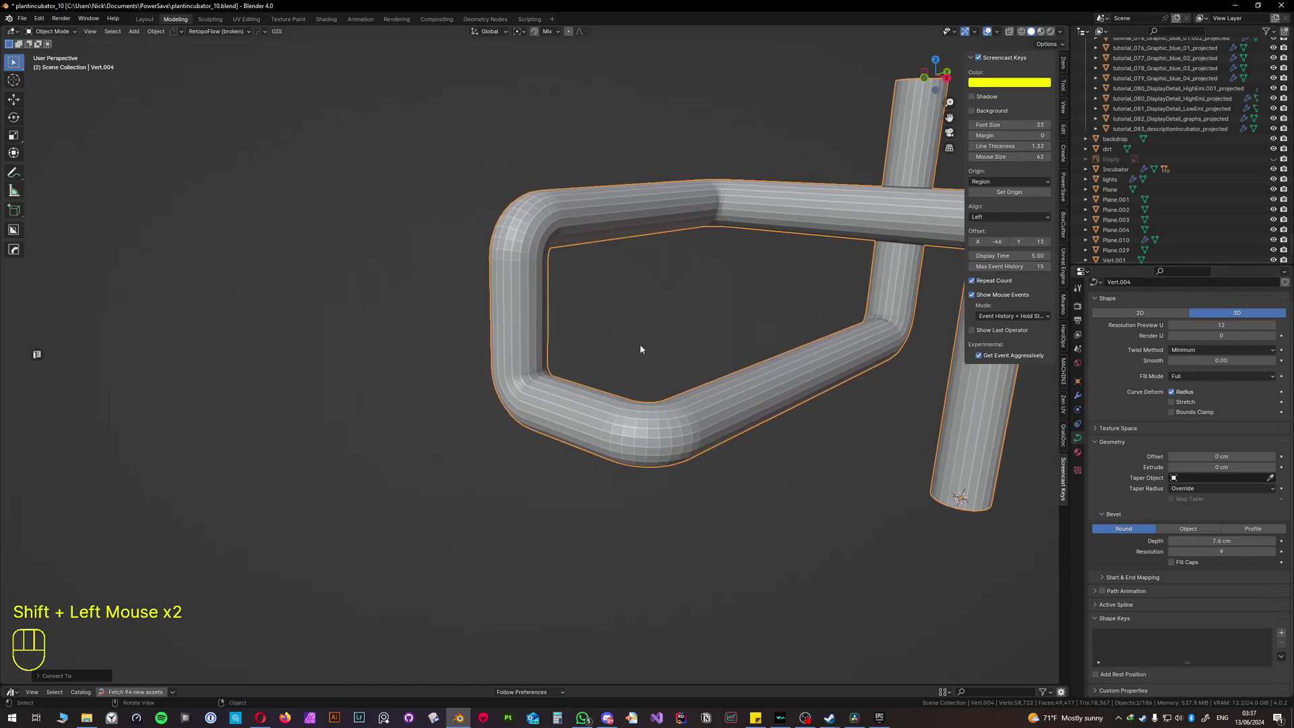
# Step: Settle the bevel depth near 7.4 cm, then delete the test curve objects
pyautogui.moveTo(640, 344); pyautogui.dragTo(270, 467, button='middle')
pyautogui.scroll(-2, 681, 351)
pyautogui.press('x')
pyautogui.click(651, 337)
pyautogui.scroll(3, 765, 390)
pyautogui.keyDown('shift'); pyautogui.moveTo(765, 390); pyautogui.dragTo(576, 370, button='middle'); pyautogui.keyUp('shift')
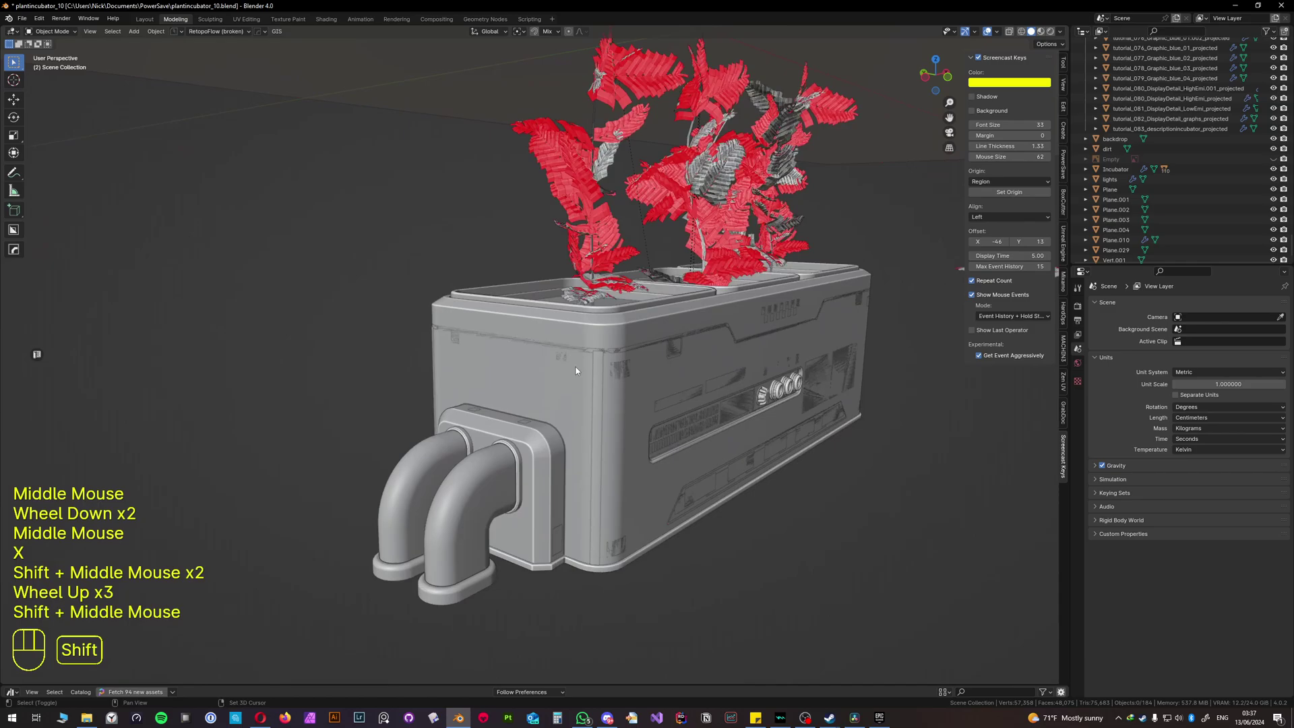
# Step: Select the black housing piece and try picking a horizontal edge loop in Edit Mode
pyautogui.click(615, 334)
pyautogui.scroll(2, 676, 328)
pyautogui.press('Tab')
pyautogui.keyDown('shift'); pyautogui.moveTo(677, 327); pyautogui.dragTo(502, 353, button='middle'); pyautogui.keyUp('shift')
pyautogui.press('2')
pyautogui.keyDown('alt'); pyautogui.click(610, 333); pyautogui.keyUp('alt')
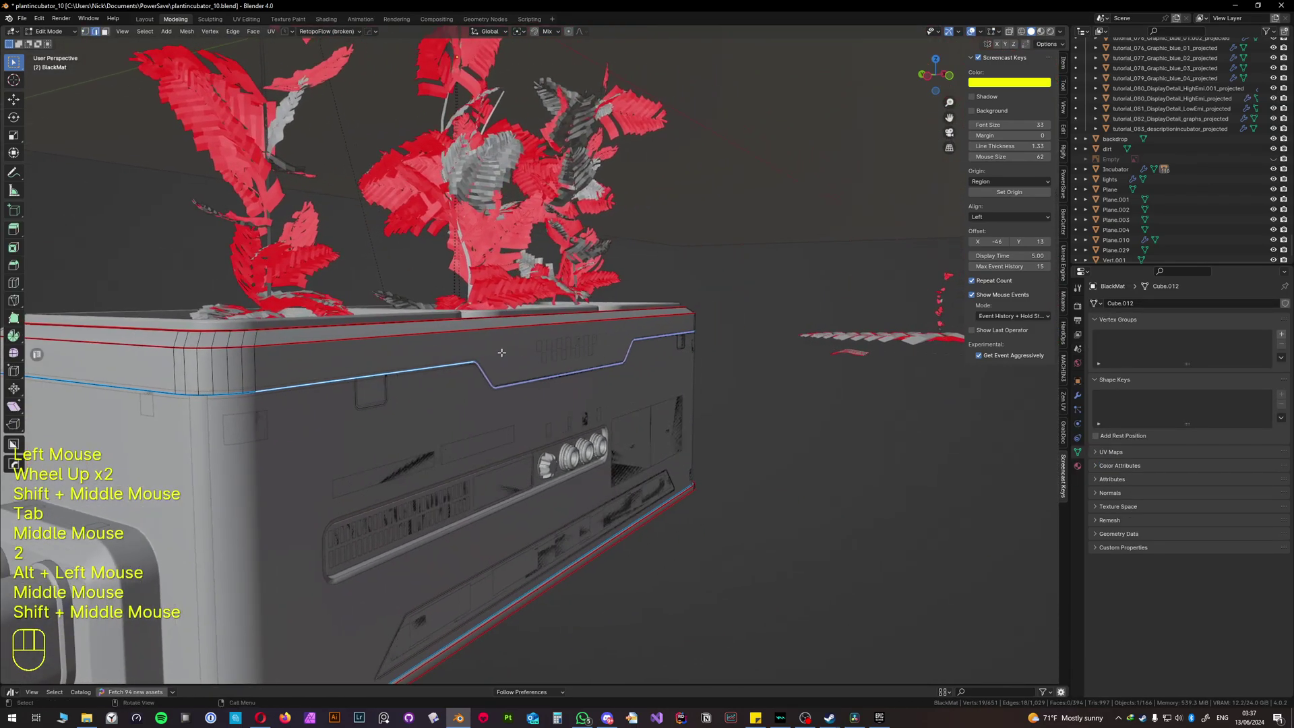
pyautogui.press('Tab')
pyautogui.click(372, 359)
# Step: Isolate the BlackMat housing in Local View and select its lower edge loop
pyautogui.press('/')
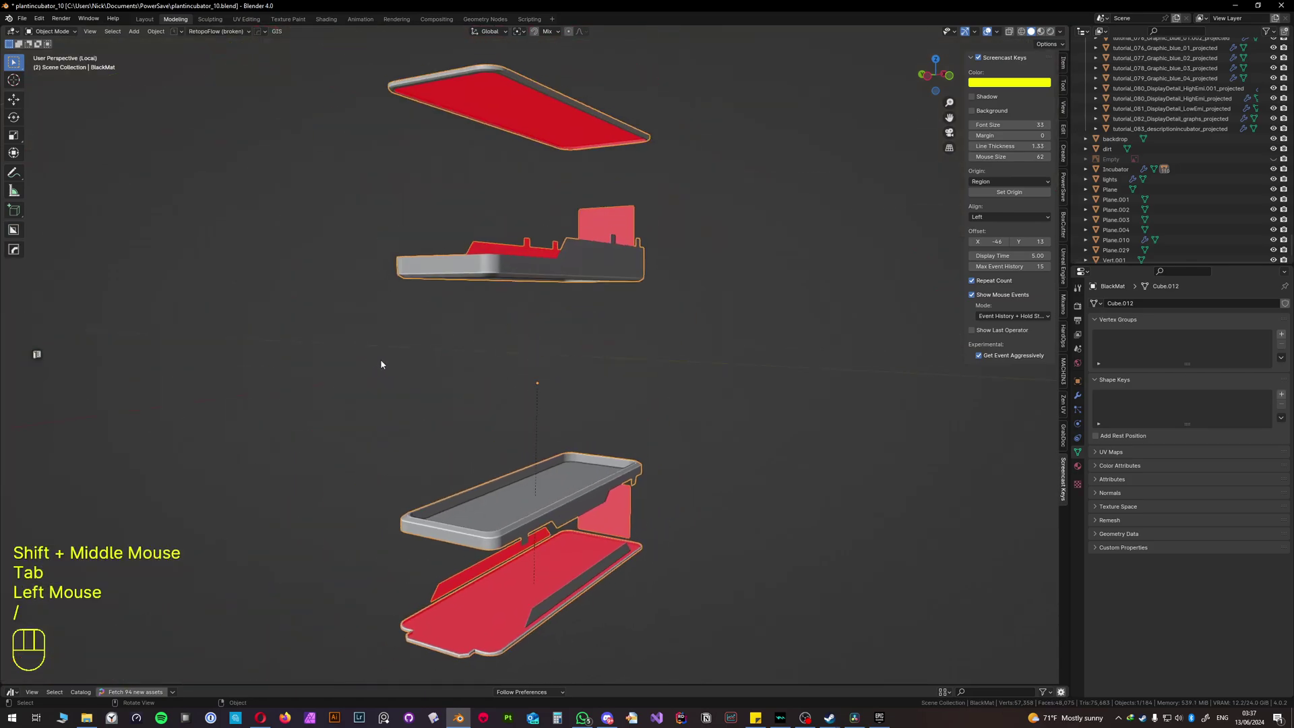
pyautogui.keyDown('shift'); pyautogui.moveTo(380, 359); pyautogui.dragTo(460, 311, button='middle'); pyautogui.keyUp('shift')
pyautogui.scroll(2, 509, 301)
pyautogui.press('Tab')
pyautogui.press('2')
pyautogui.click(560, 325)
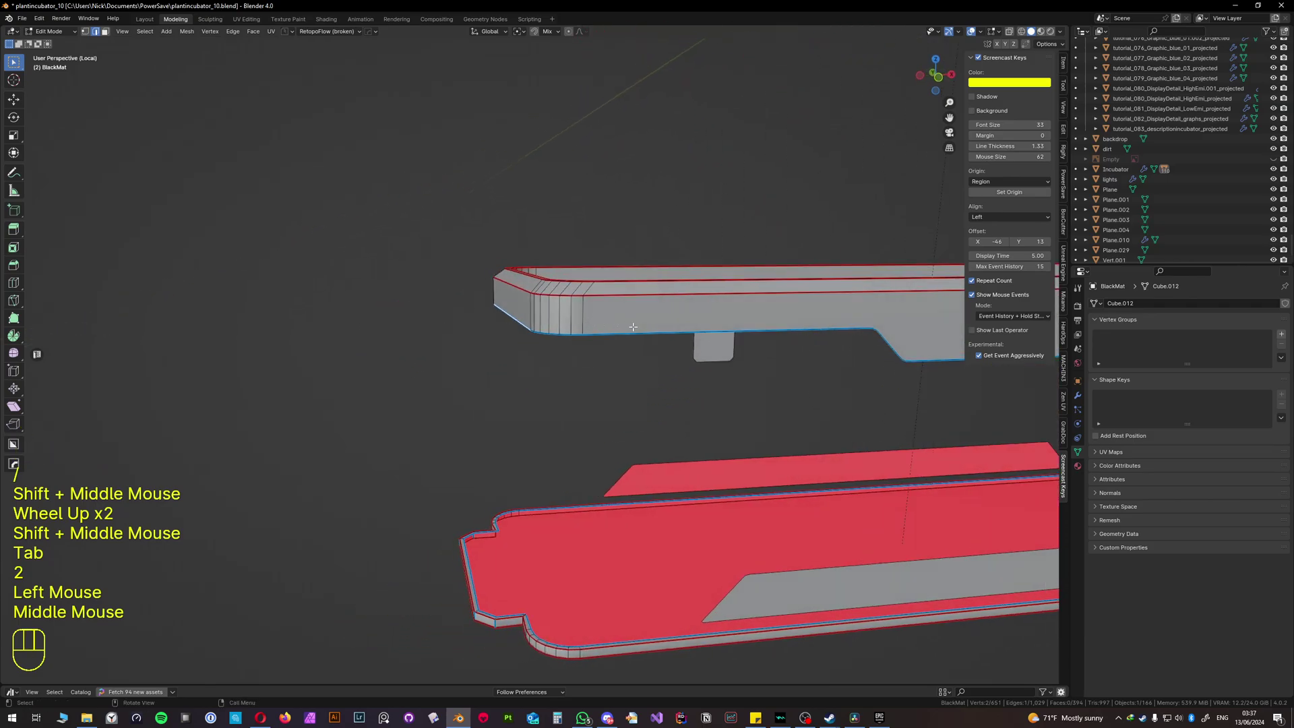
pyautogui.click(606, 332)
pyautogui.keyDown('alt'); pyautogui.click(606, 332); pyautogui.keyUp('alt')
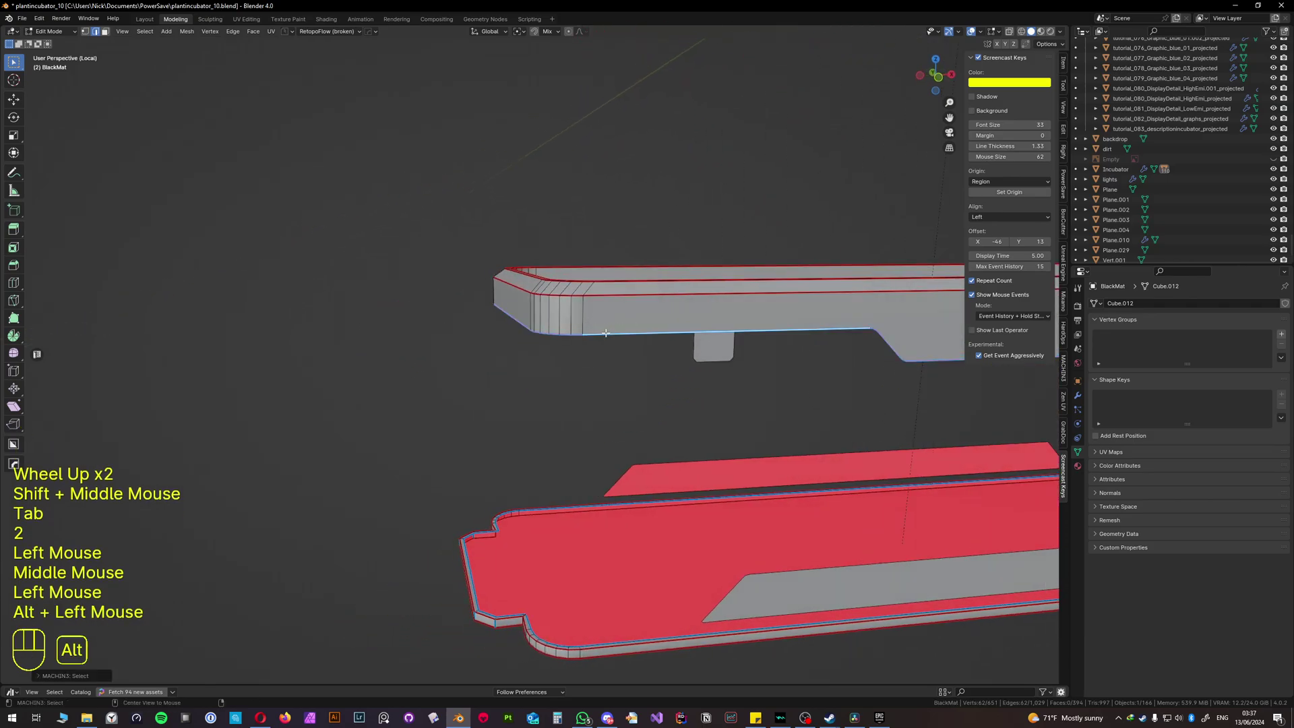
pyautogui.moveTo(606, 332); pyautogui.dragTo(650, 328, button='middle')
# Step: Duplicate the lower edge loop in place and separate it into its own object
pyautogui.press('g')
pyautogui.press('z')
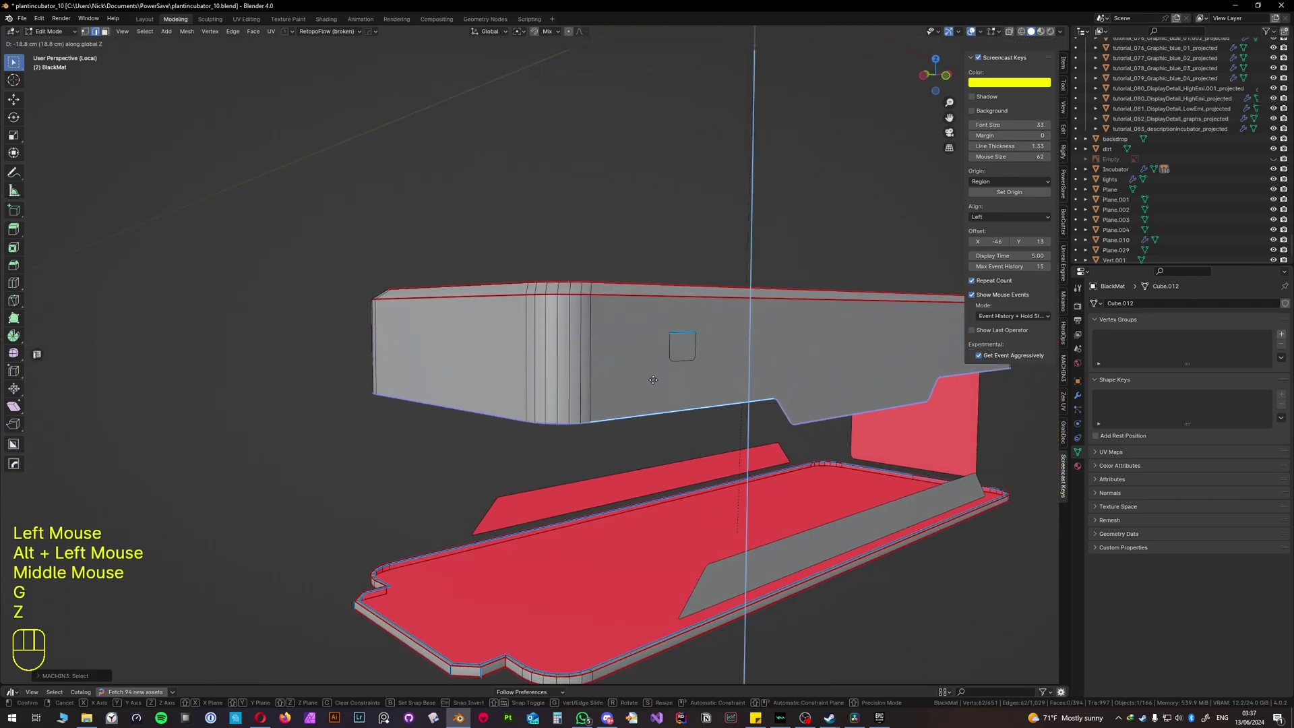
pyautogui.rightClick(658, 174)
pyautogui.moveTo(658, 174); pyautogui.dragTo(638, 412, button='middle')
pyautogui.hotkey('shift', 'd')
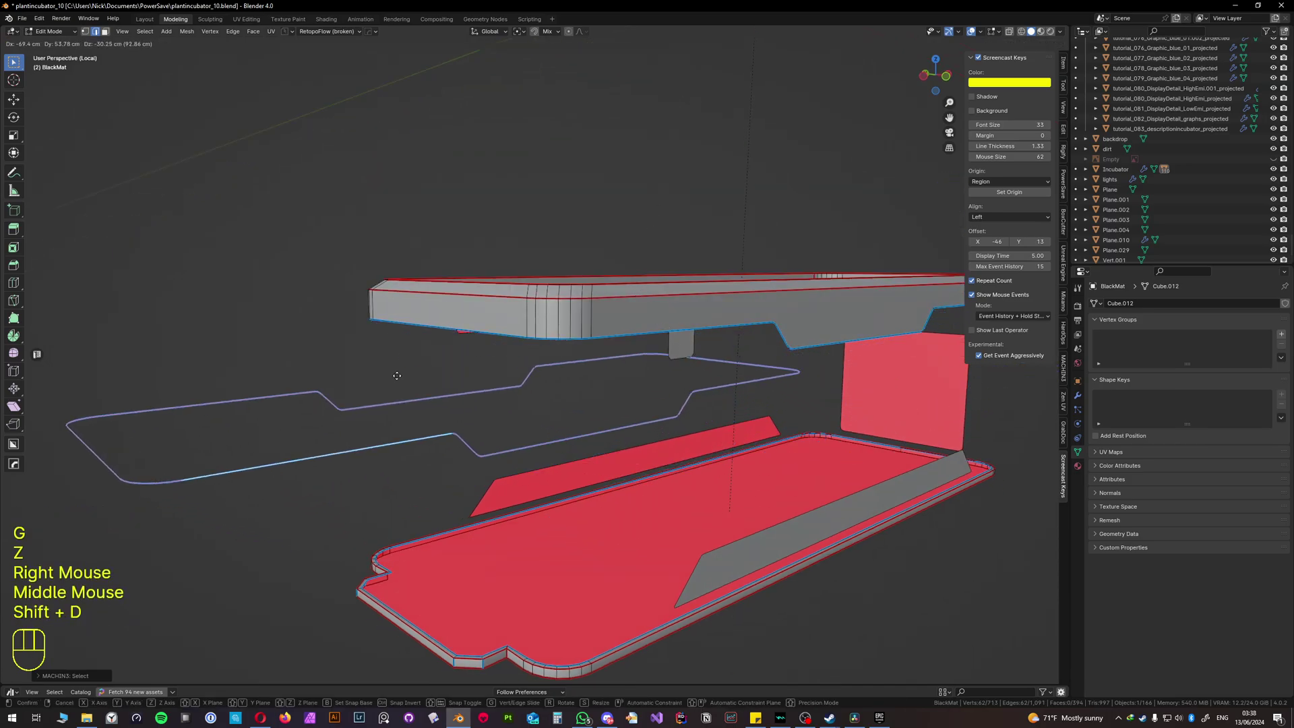
pyautogui.rightClick(399, 376)
pyautogui.press('p')
pyautogui.press('Tab')
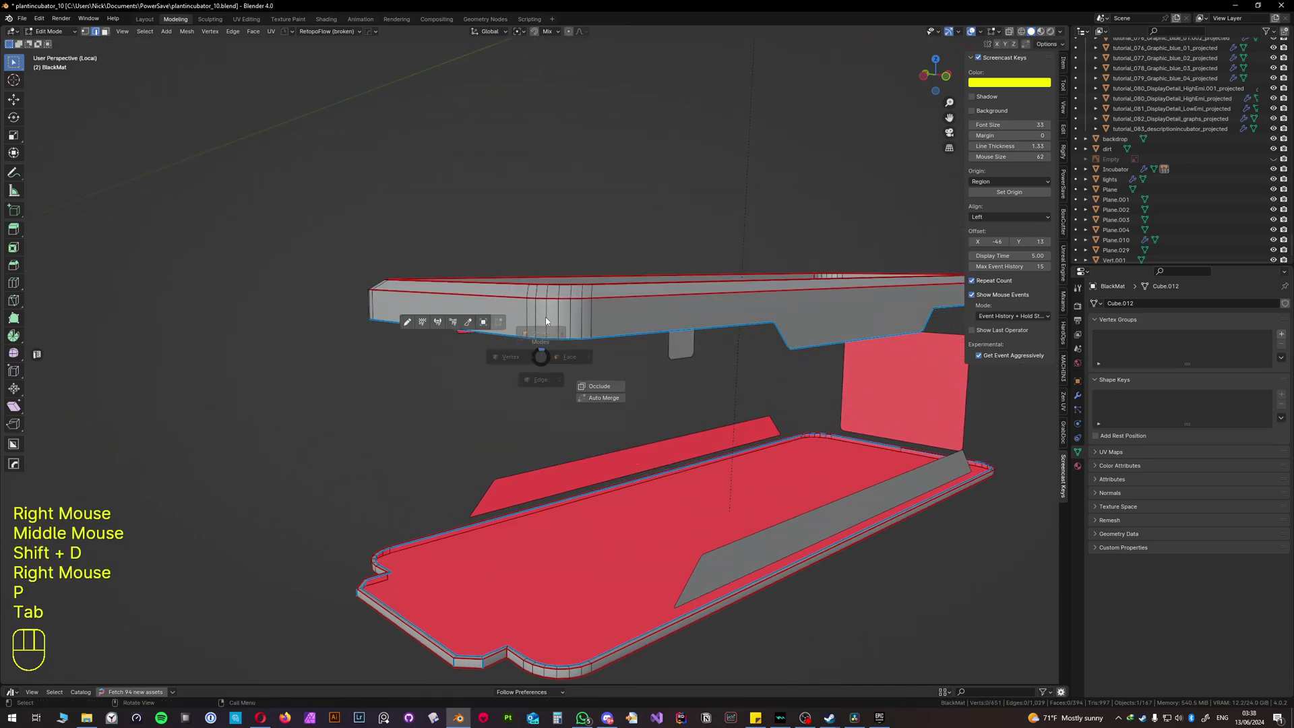
pyautogui.click(589, 342)
# Step: Select the separated loop object and check that it moves independently of the housing
pyautogui.scroll(-1, 590, 342)
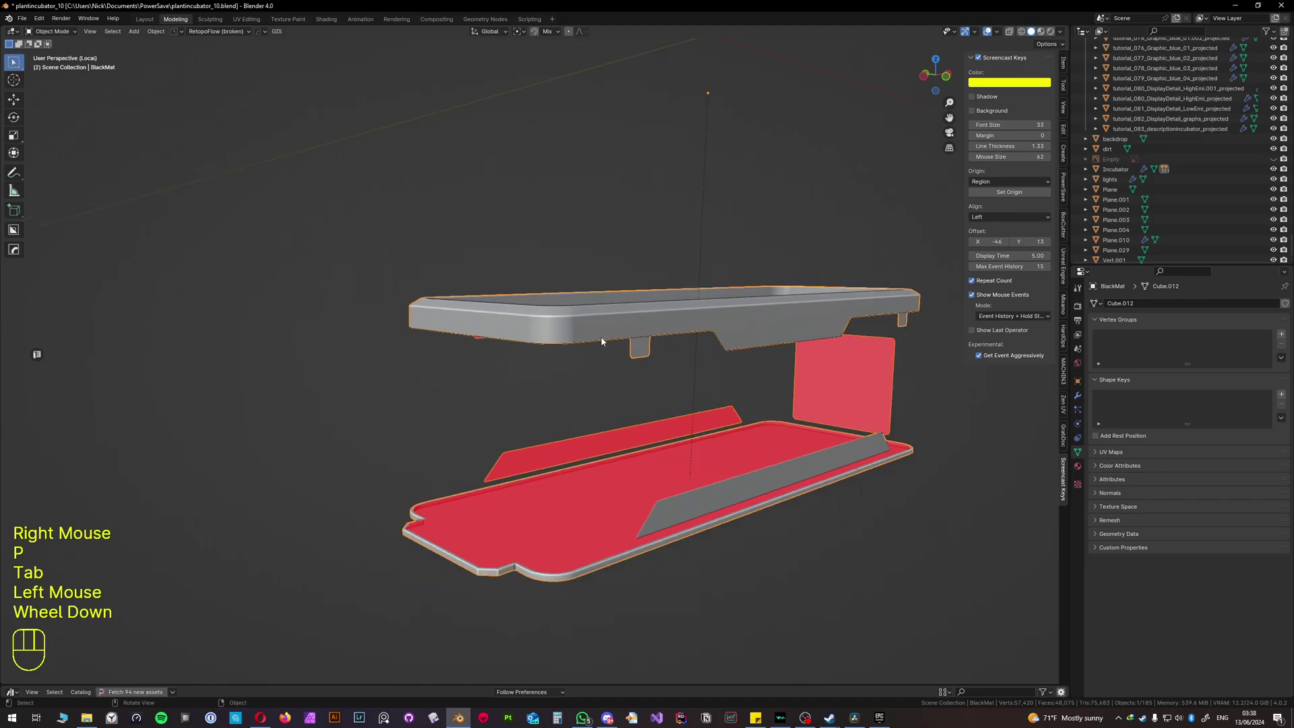
pyautogui.click(599, 344)
pyautogui.press('g')
pyautogui.rightClick(564, 370)
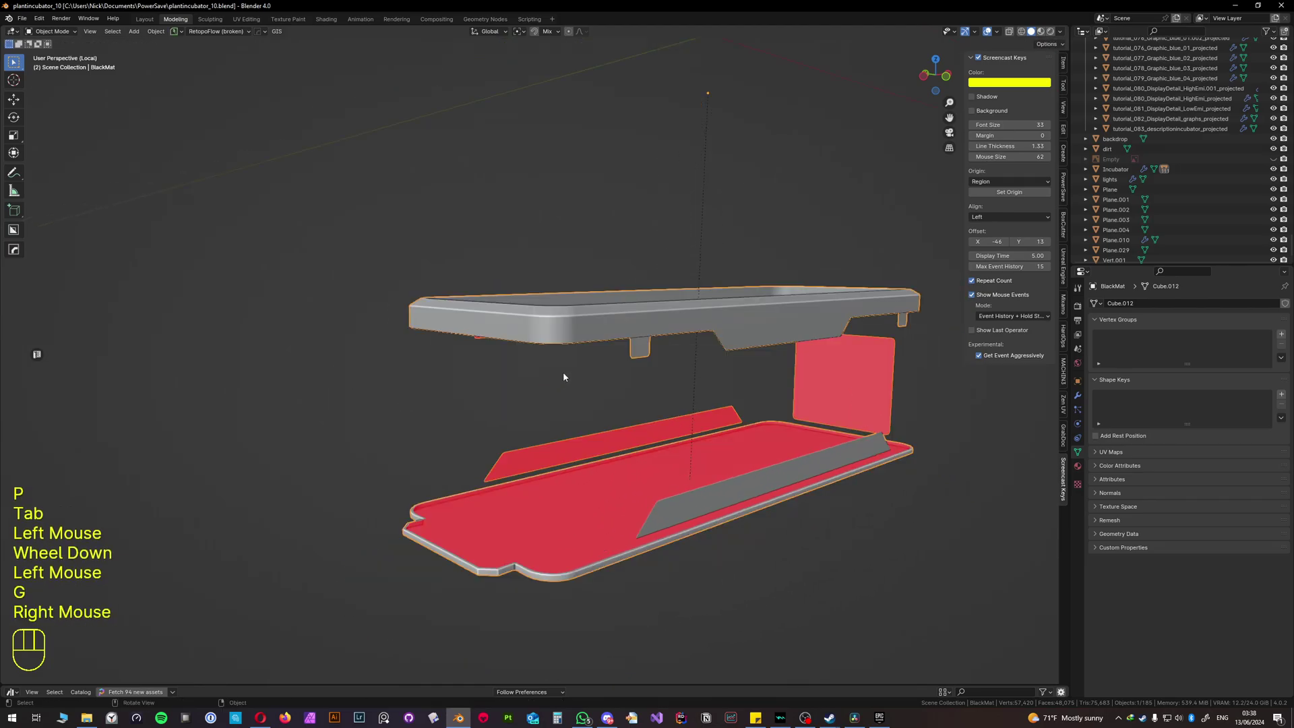
pyautogui.click(600, 344)
pyautogui.press('g')
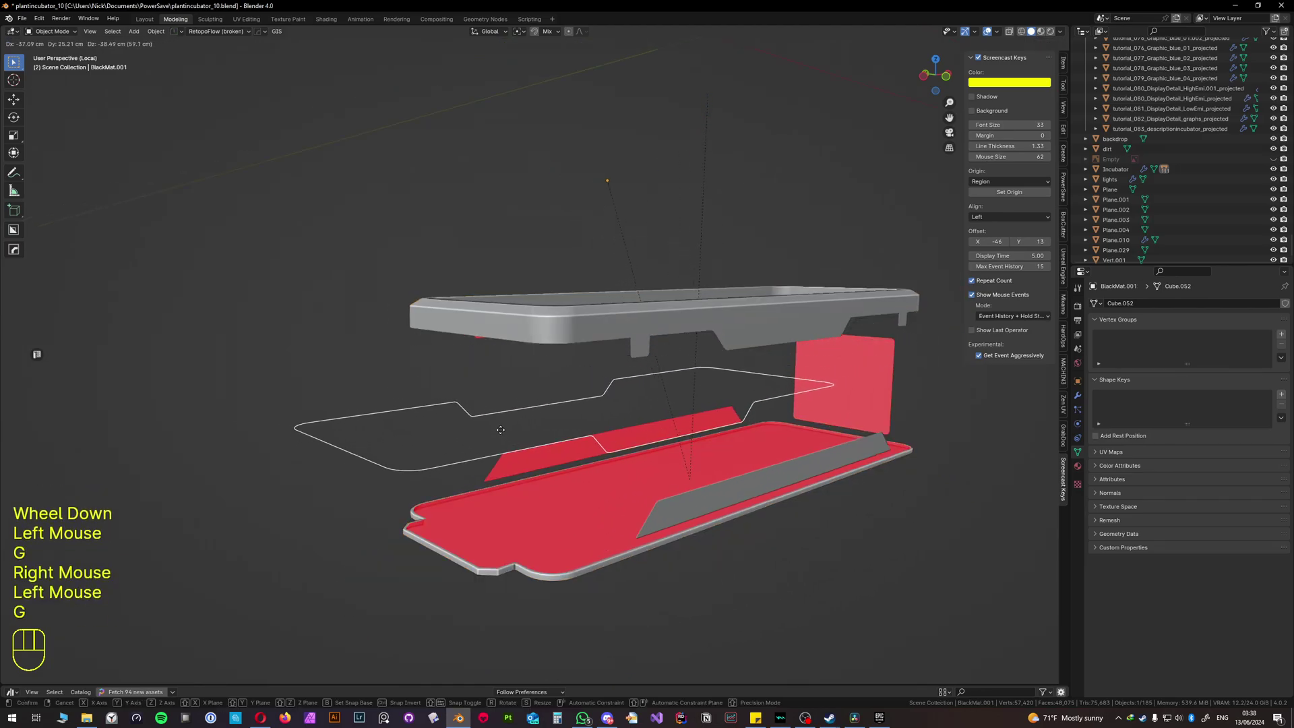
pyautogui.rightClick(505, 435)
# Step: Convert BlackMat.001 to a curve with a 2.7 cm round bevel at resolution 10
pyautogui.press('F3')
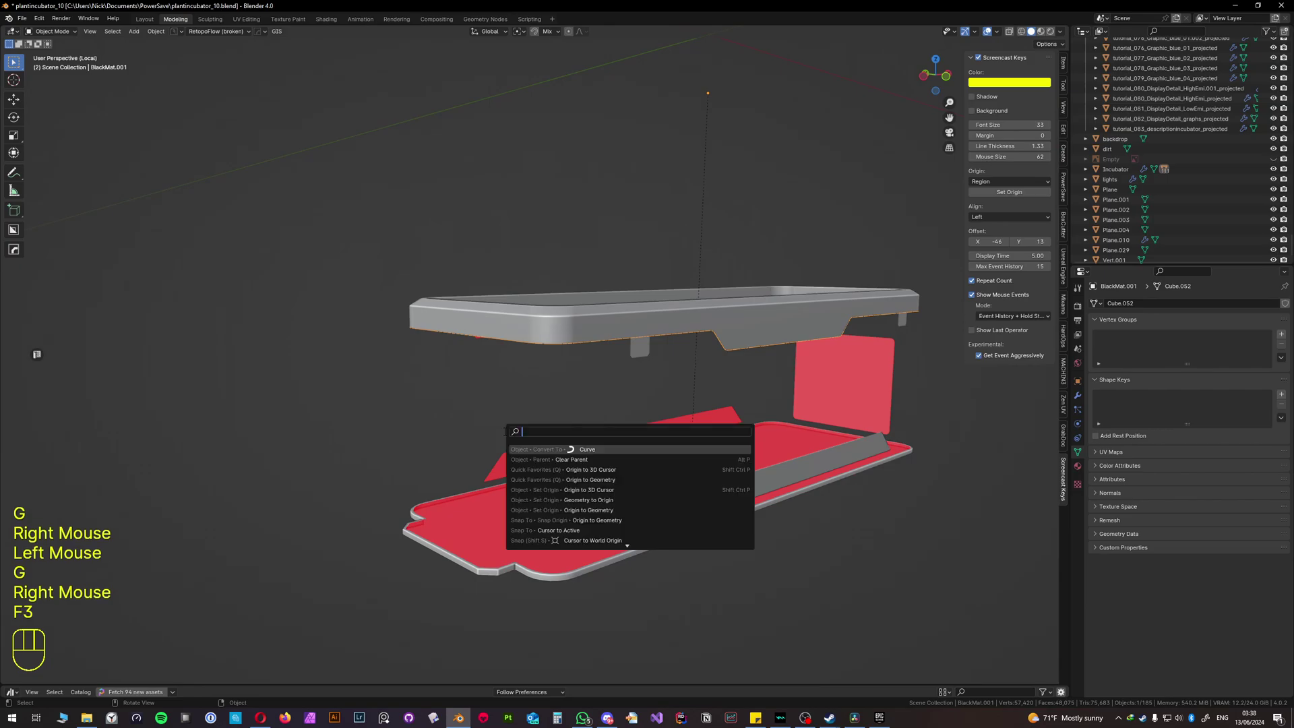
pyautogui.press('Return')
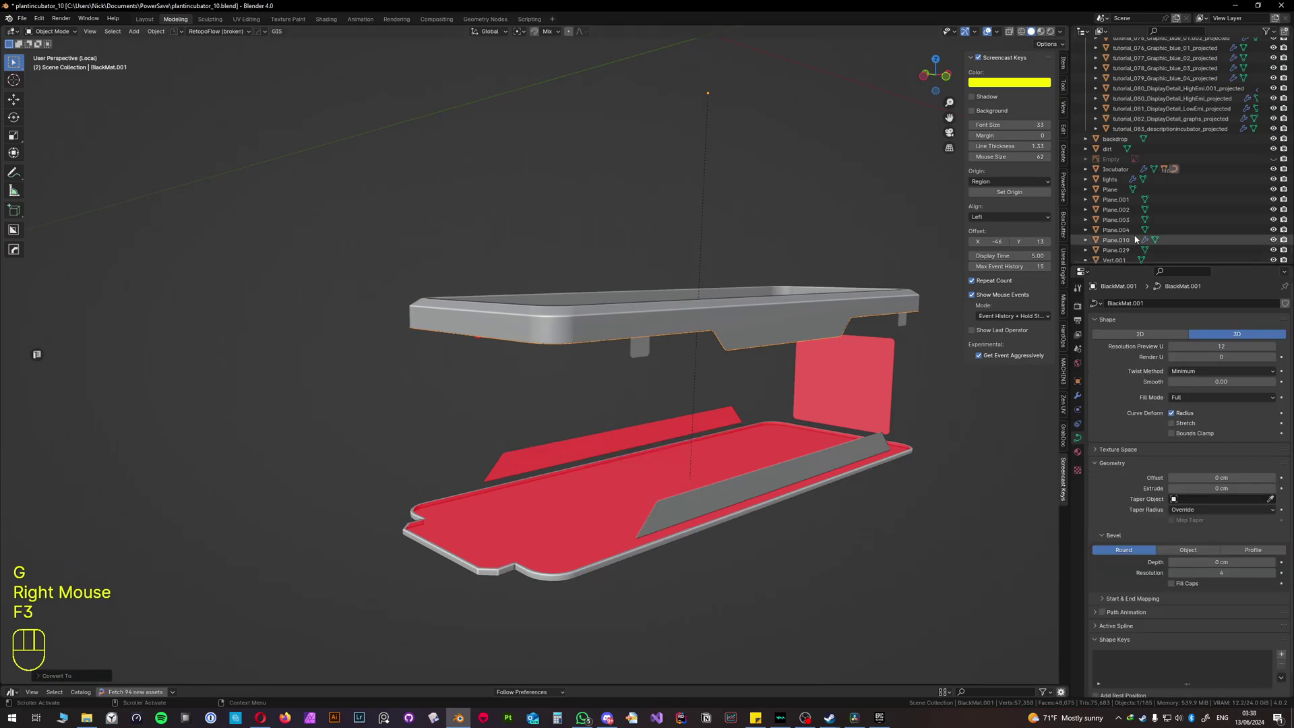
pyautogui.press('KP_Decimal')
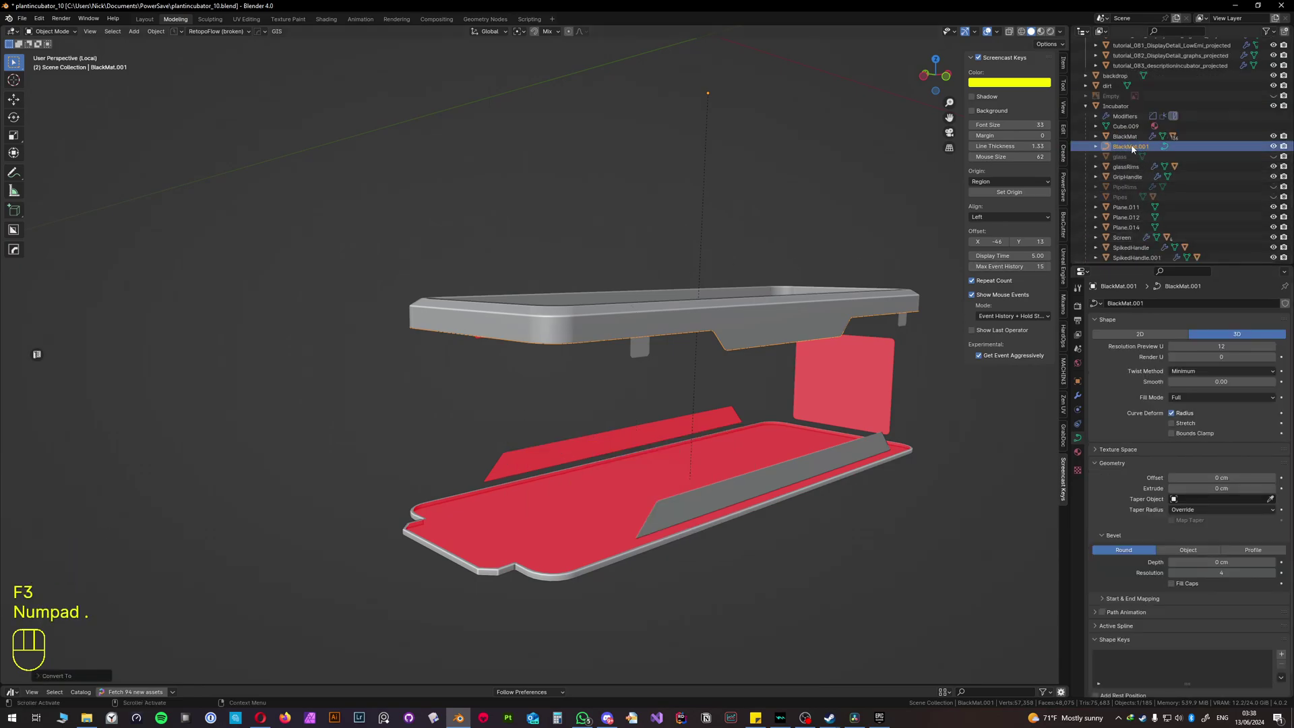
pyautogui.scroll(1, 543, 375)
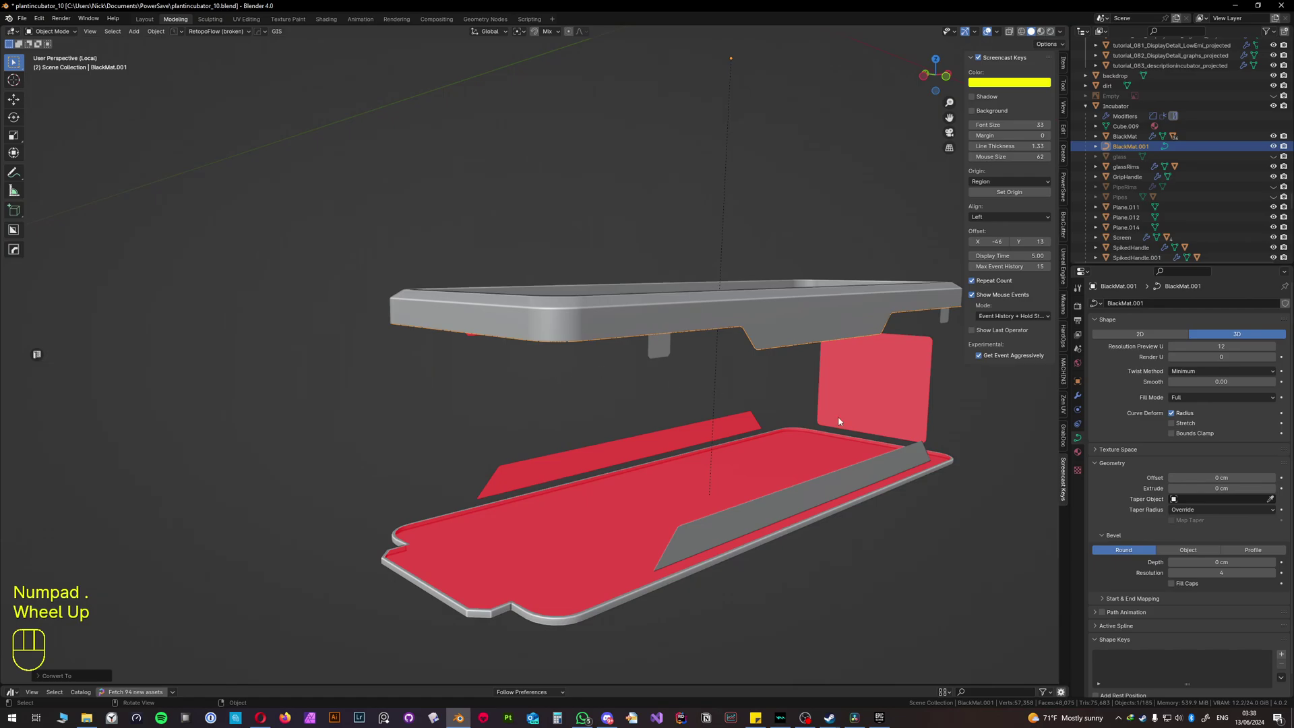
pyautogui.moveTo(1206, 564)
pyautogui.mouseDown()
pyautogui.moveTo(1247, 564)
pyautogui.moveTo(1217, 563)
pyautogui.moveTo(1227, 575)
pyautogui.mouseUp()
# Step: Convert the trim curve to a mesh and apply HOps Sharpen at 30°
pyautogui.press('Tab')
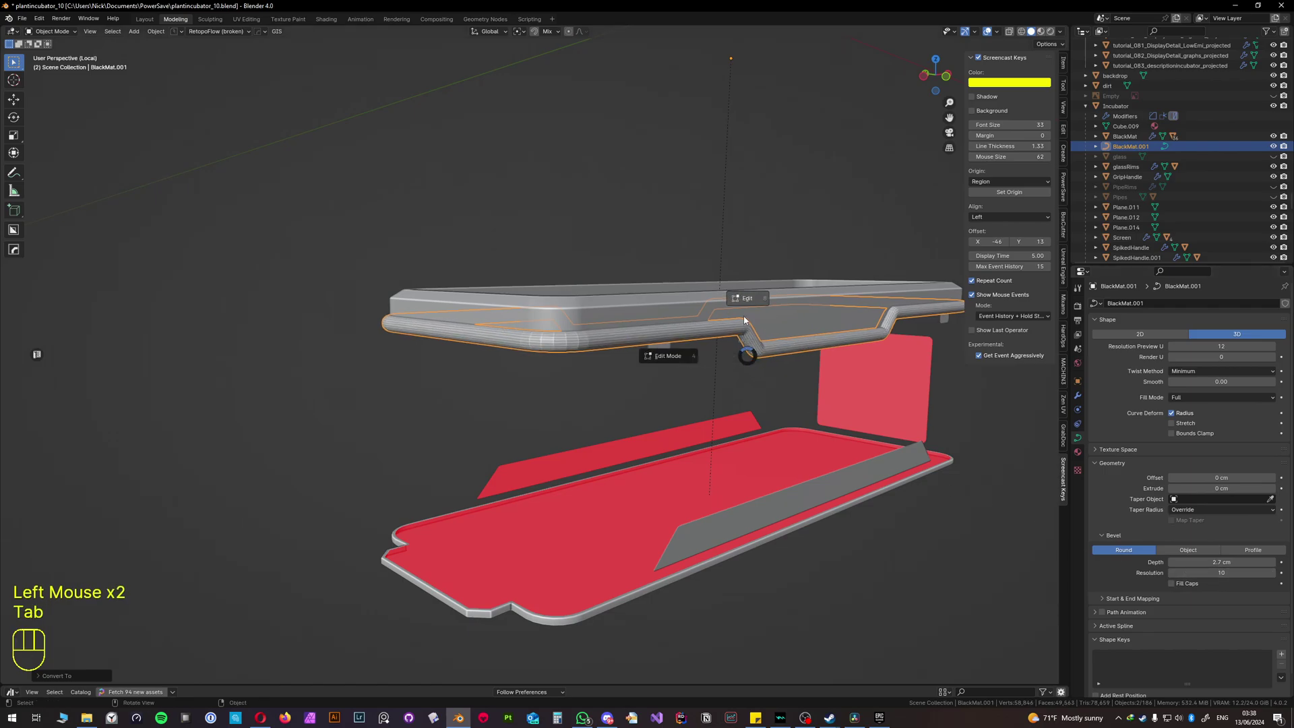
pyautogui.moveTo(682, 328); pyautogui.dragTo(620, 398, button='middle')
pyautogui.press('Tab')
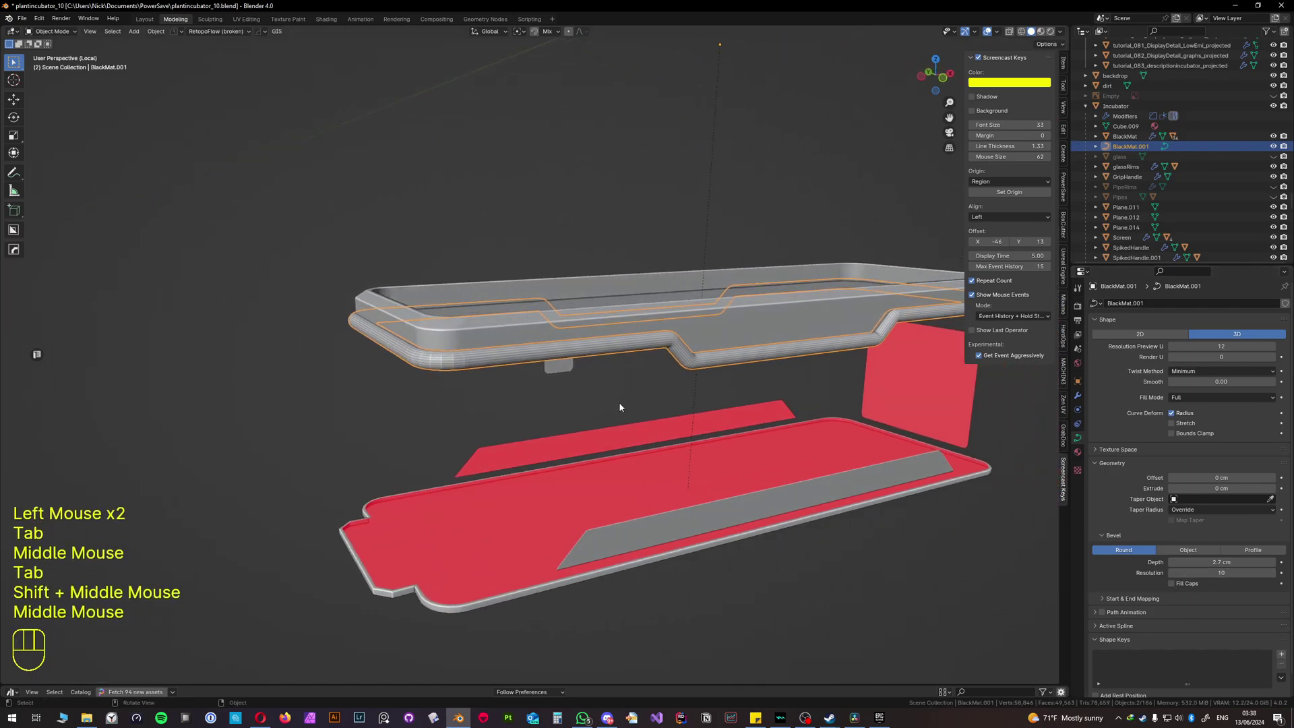
pyautogui.press('F3')
pyautogui.press('Down')
pyautogui.press('Return')
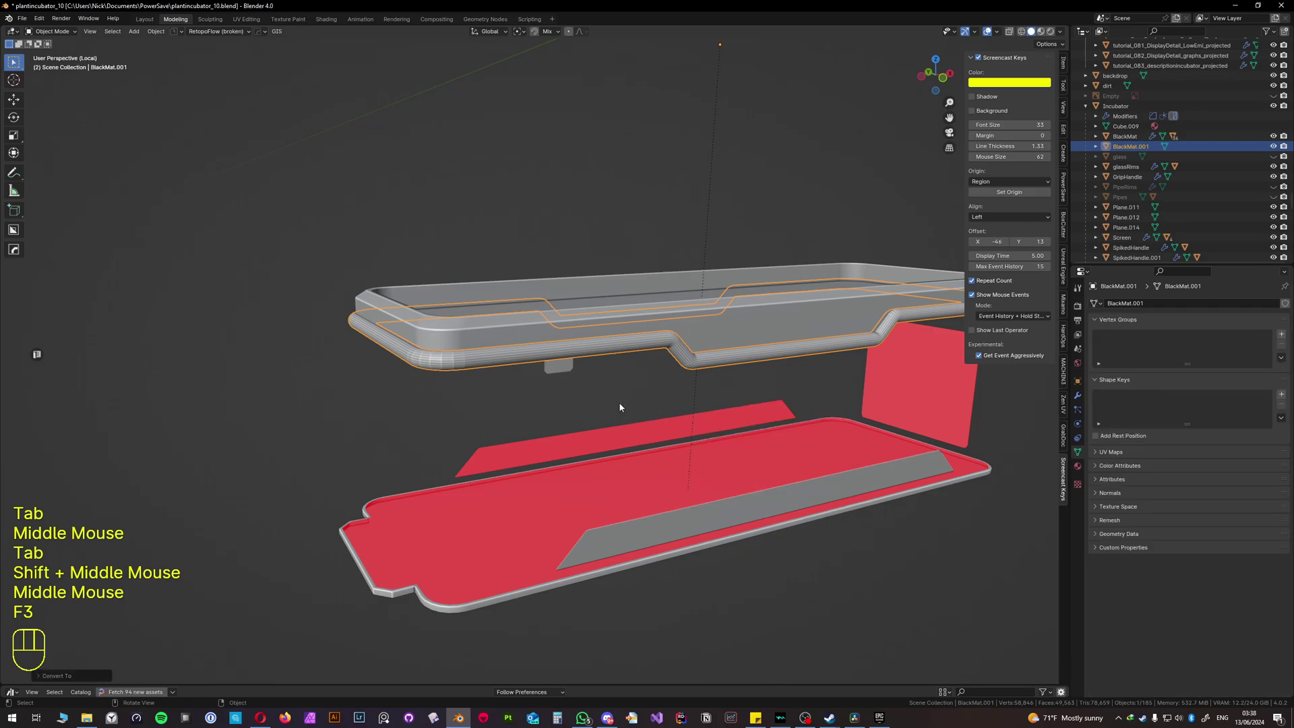
pyautogui.press('q')
pyautogui.click(603, 364)
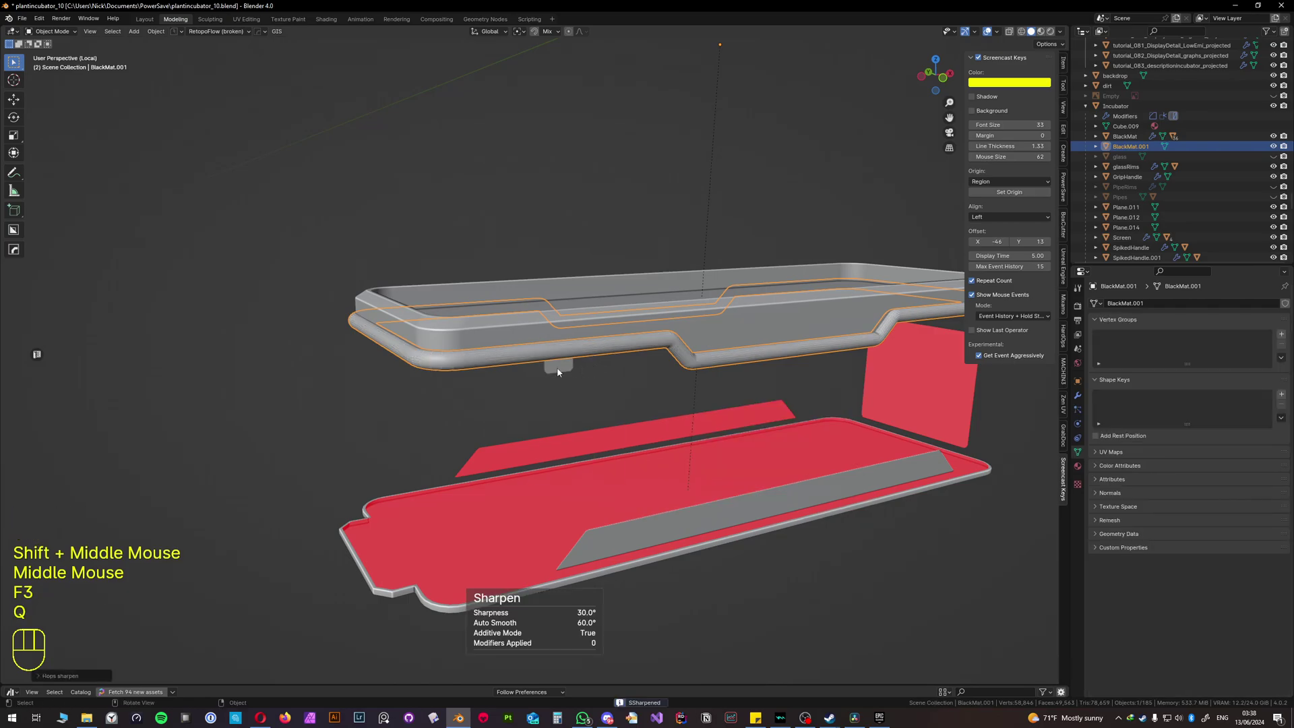
# Step: Unhide all incubator parts, exit Local View, and reselect the rail tube
pyautogui.scroll(-2, 565, 366)
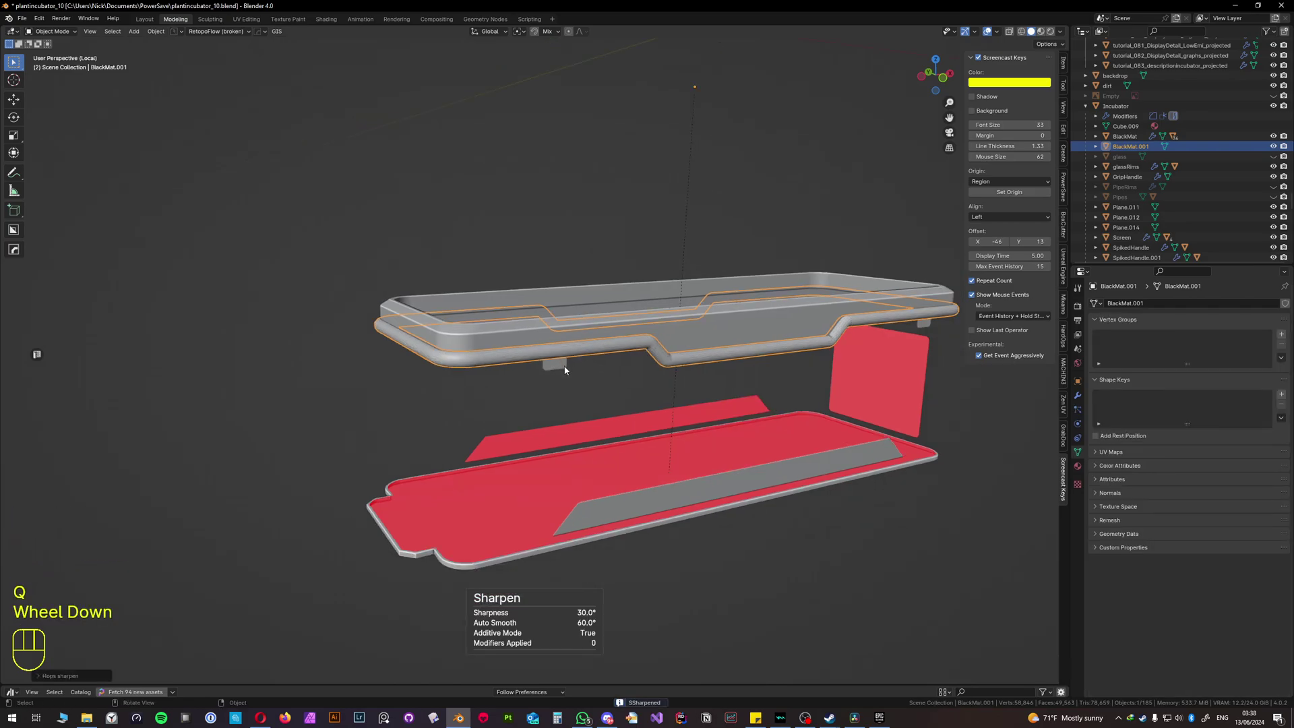
pyautogui.hotkey('alt', 'h')
pyautogui.press('/')
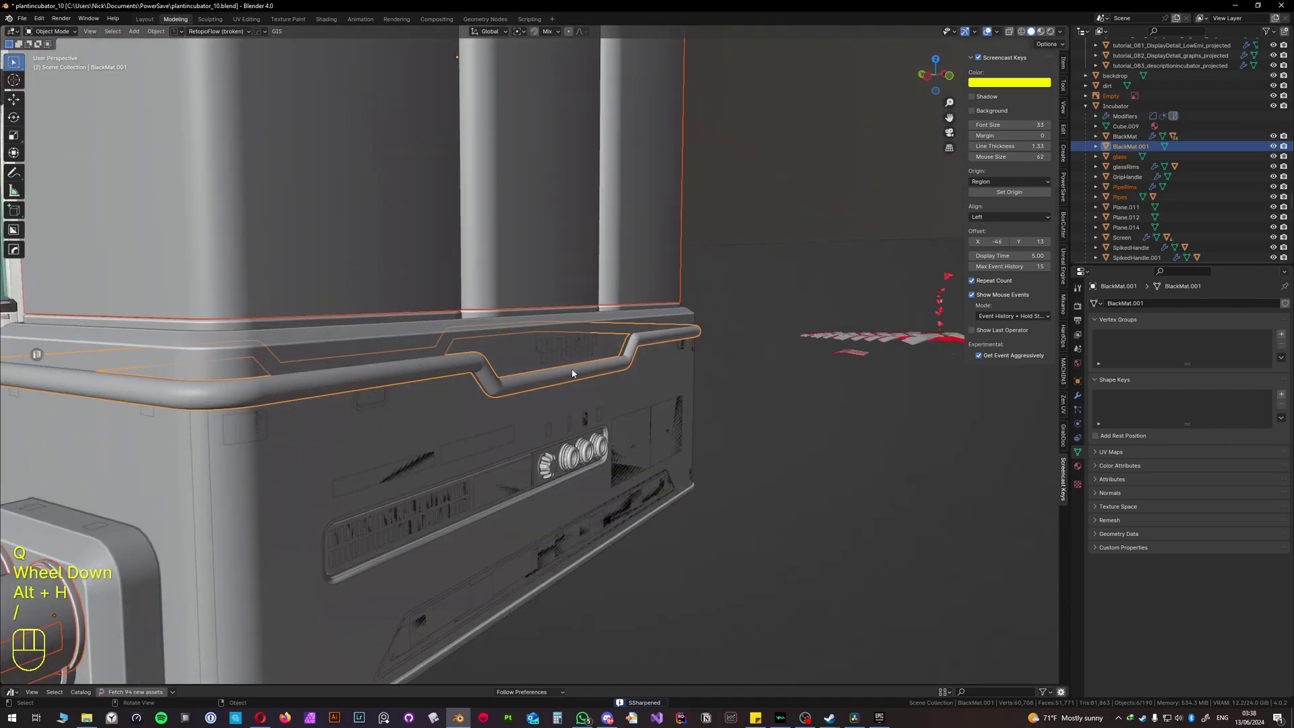
pyautogui.click(777, 403)
pyautogui.moveTo(613, 381); pyautogui.dragTo(731, 395, button='middle')
pyautogui.click(549, 382)
# Step: Select the front rail tube in Edit Mode and add a loop cut at its middle
pyautogui.click(947, 403)
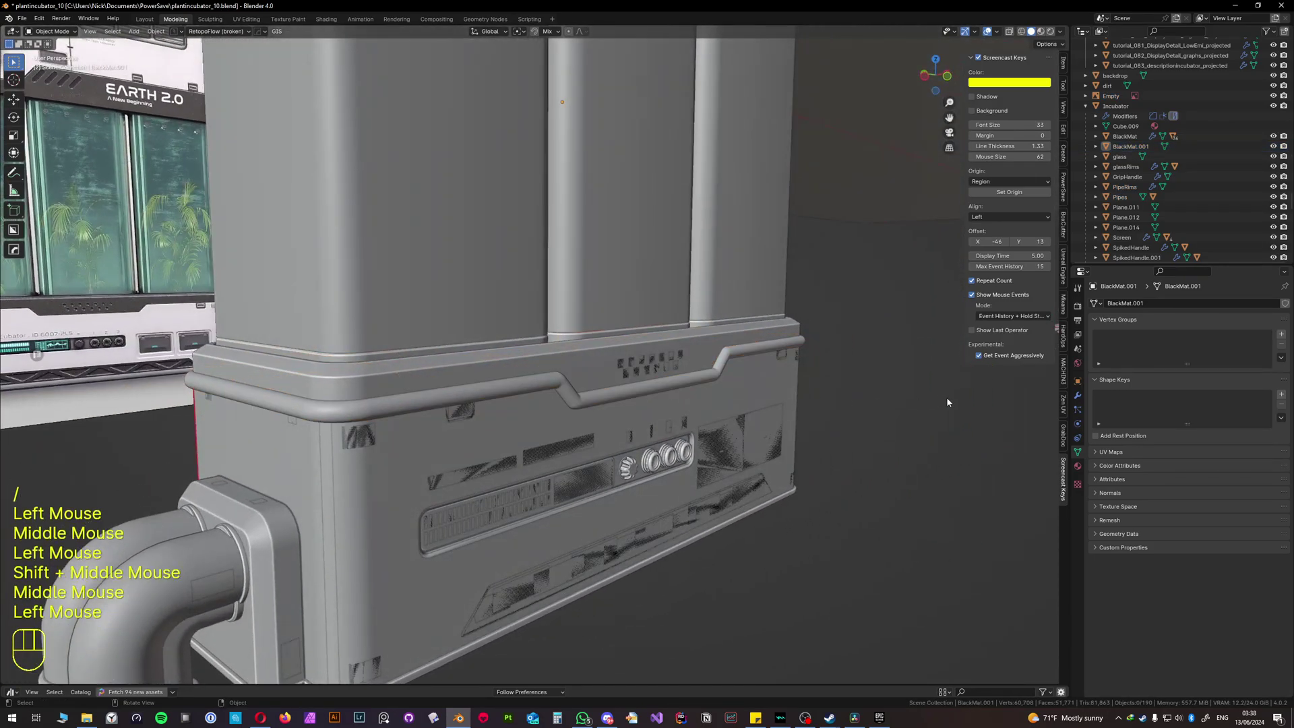
pyautogui.click(618, 397)
pyautogui.press('Tab')
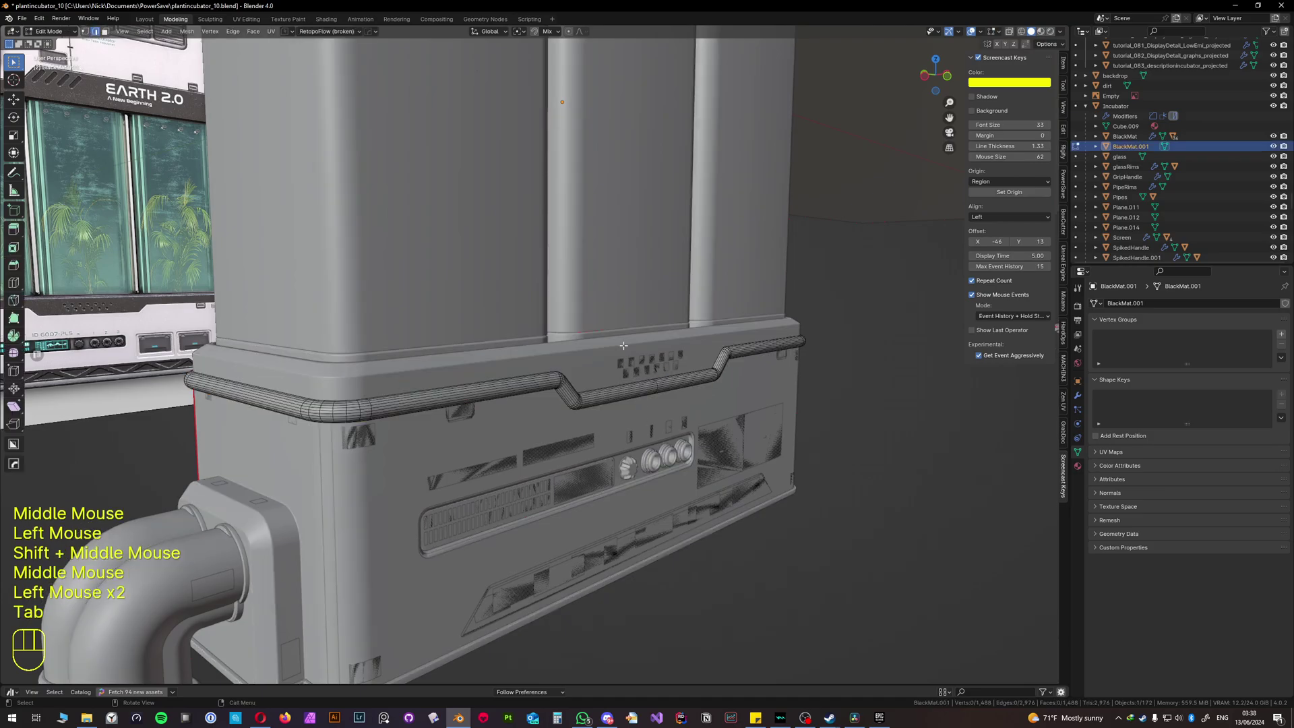
pyautogui.hotkey('ctrl', 'r')
pyautogui.rightClick(631, 389)
pyautogui.scroll(2, 632, 389)
pyautogui.keyDown('shift'); pyautogui.moveTo(632, 389); pyautogui.dragTo(566, 386, button='middle'); pyautogui.keyUp('shift')
# Step: Extrude the middle face loop along its normals into a raised collar, then exit Edit Mode
pyautogui.press('3')
pyautogui.keyDown('alt'); pyautogui.click(566, 386); pyautogui.keyUp('alt')
pyautogui.hotkey('alt', 'e')
pyautogui.click(576, 384)
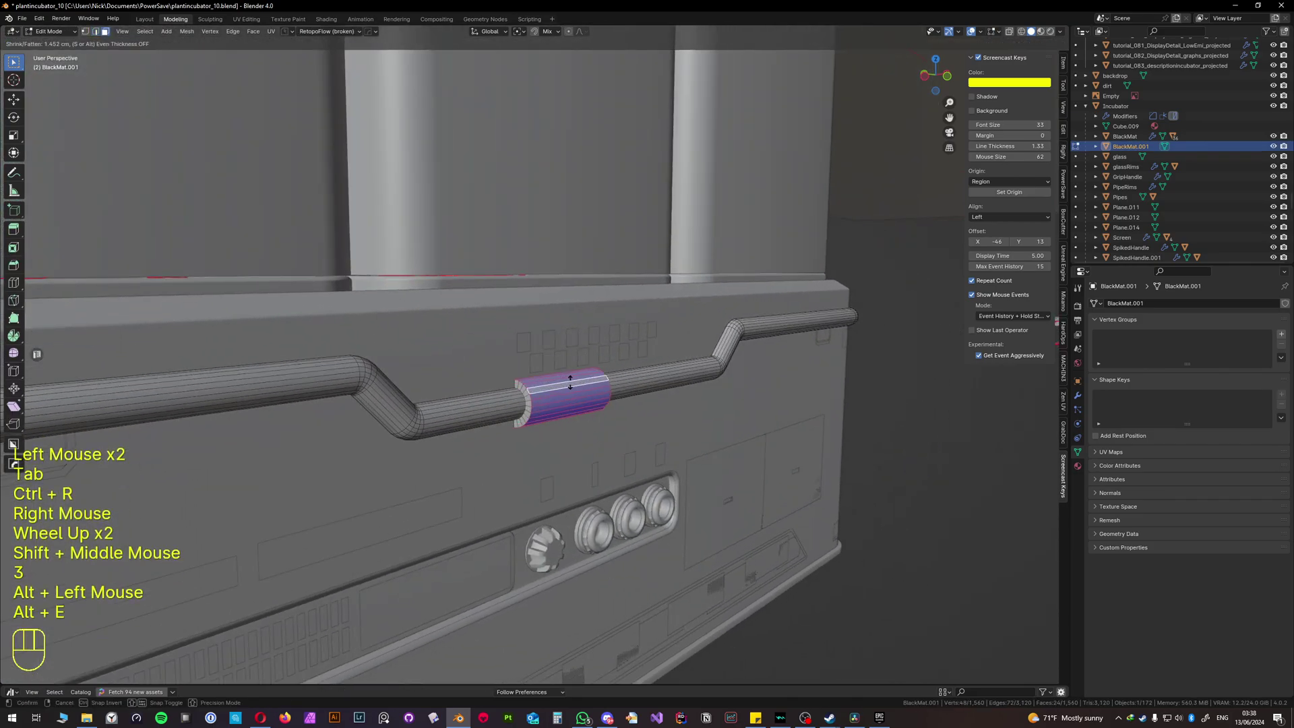
pyautogui.click(571, 383)
pyautogui.press('Tab')
# Step: Reselect the rail, start a scale and cancel it, and orbit around the base
pyautogui.press('2')
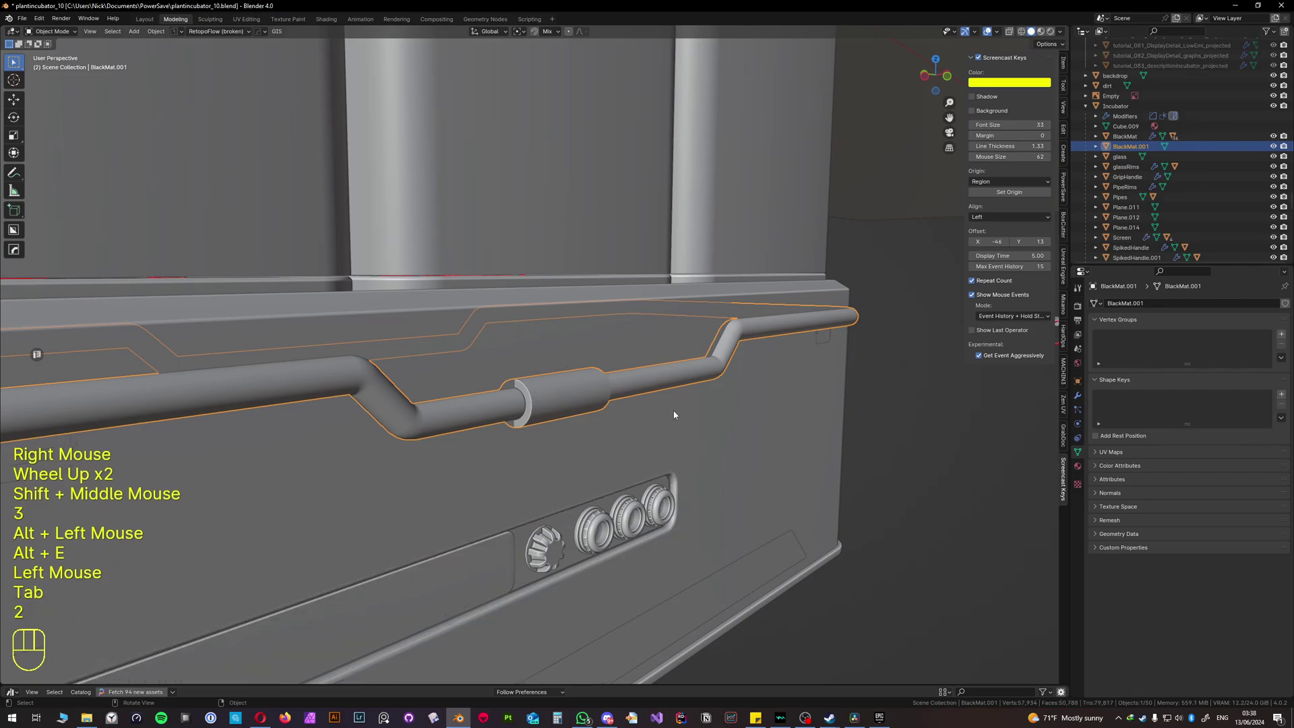
pyautogui.scroll(-1, 827, 385)
pyautogui.click(827, 386)
pyautogui.click(674, 373)
pyautogui.press('s')
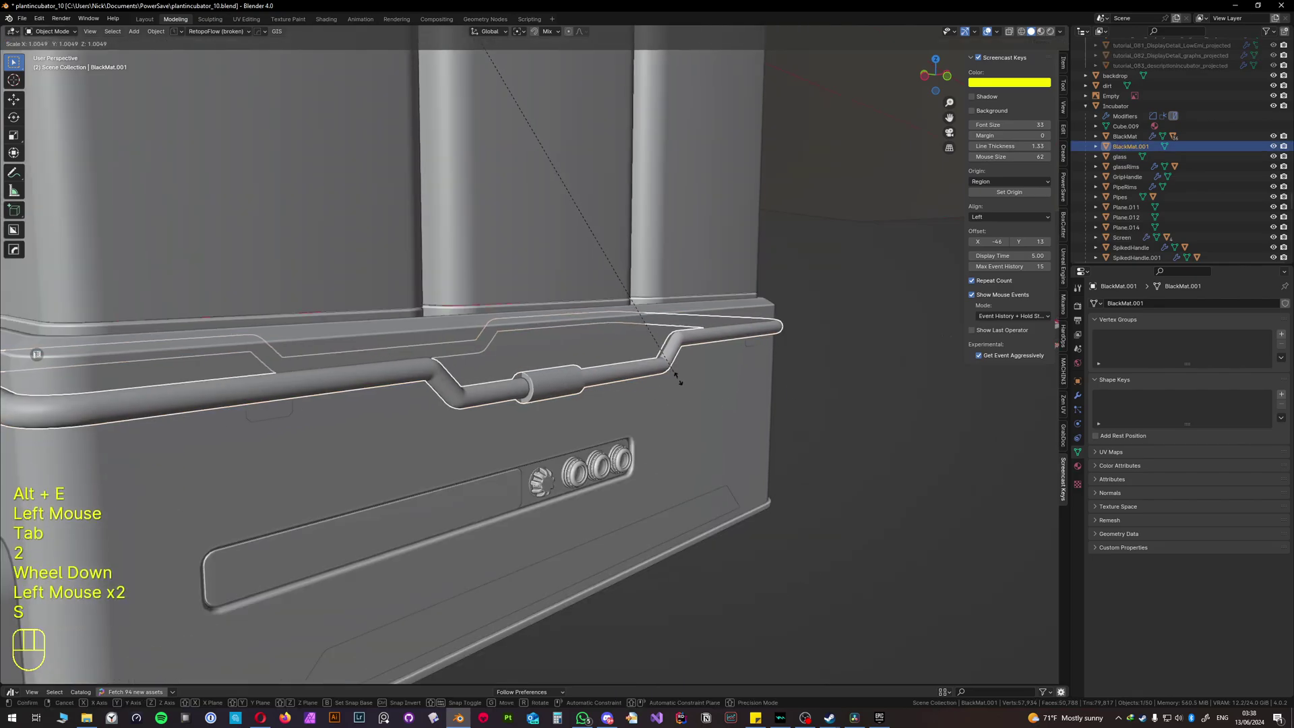
pyautogui.rightClick(687, 382)
pyautogui.moveTo(568, 373); pyautogui.dragTo(462, 337, button='middle')
pyautogui.scroll(-2, 519, 443)
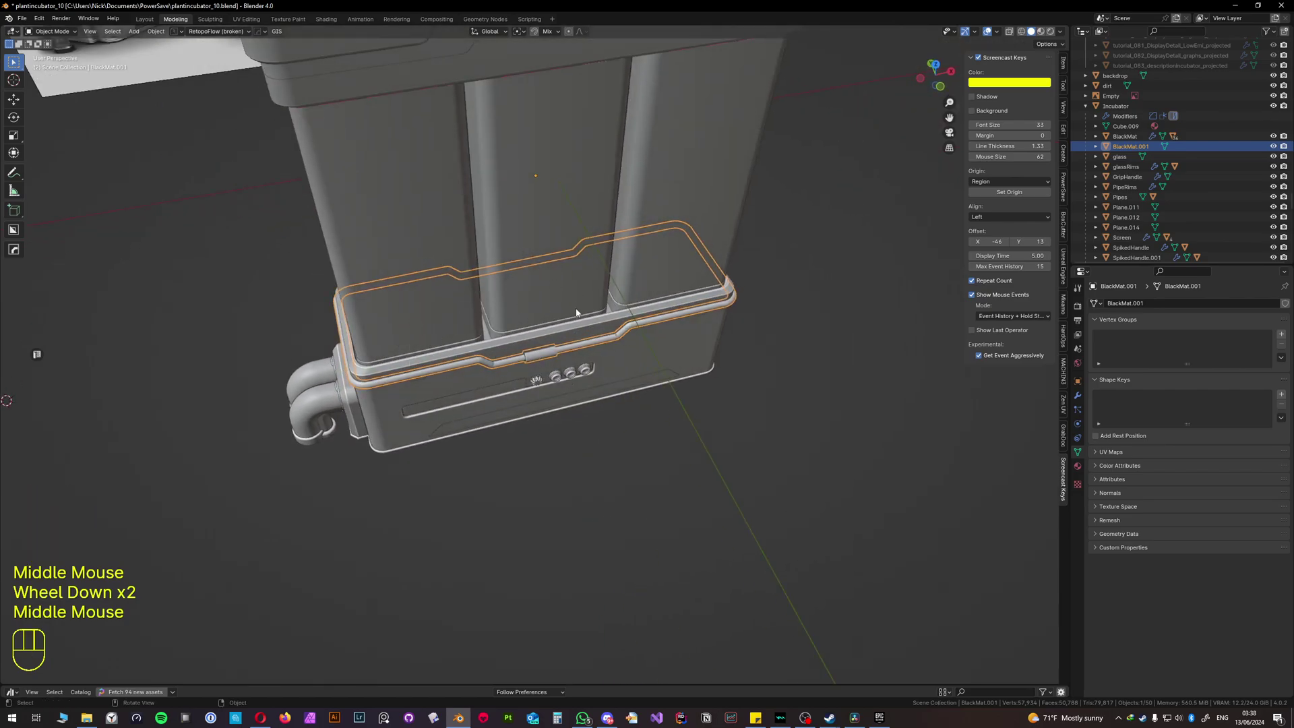
# Step: Orbit and zoom around the incubator base to inspect the rail tube, then deselect it
pyautogui.moveTo(385, 369); pyautogui.dragTo(553, 378, button='middle')
pyautogui.scroll(5, 393, 358)
pyautogui.scroll(-4, 534, 391)
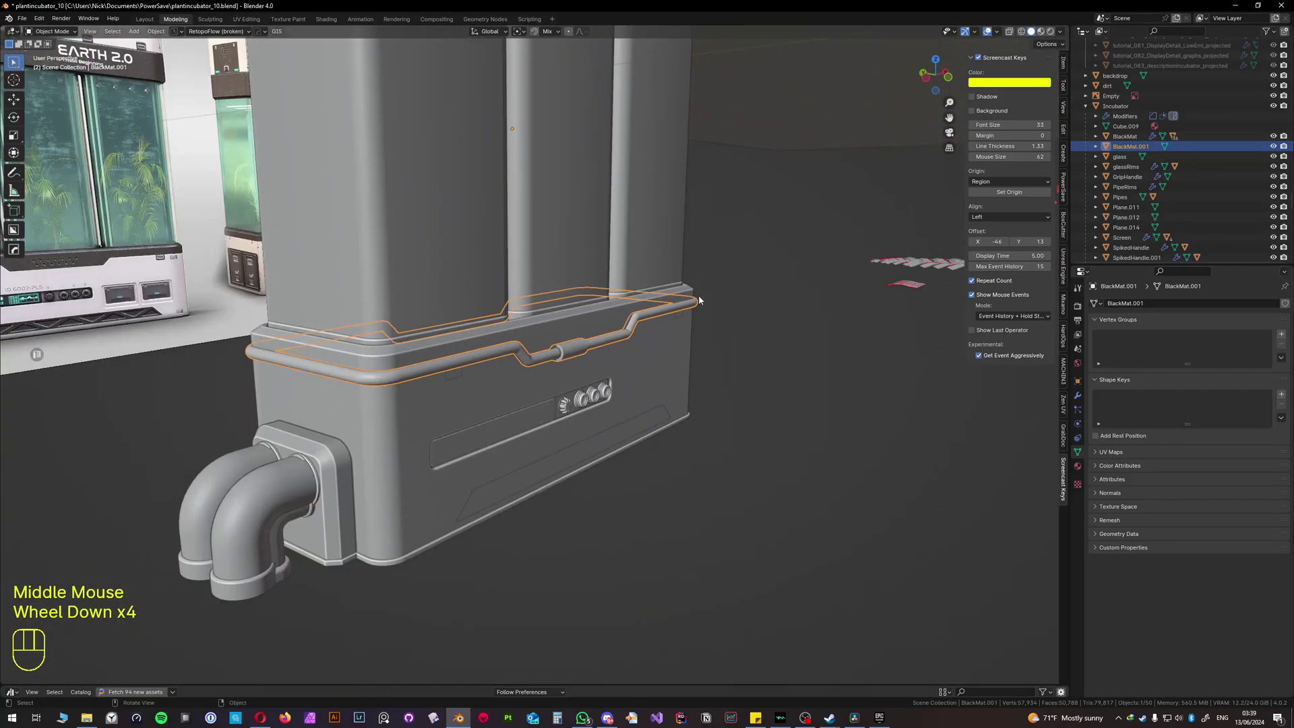
pyautogui.moveTo(673, 308); pyautogui.dragTo(466, 358, button='middle')
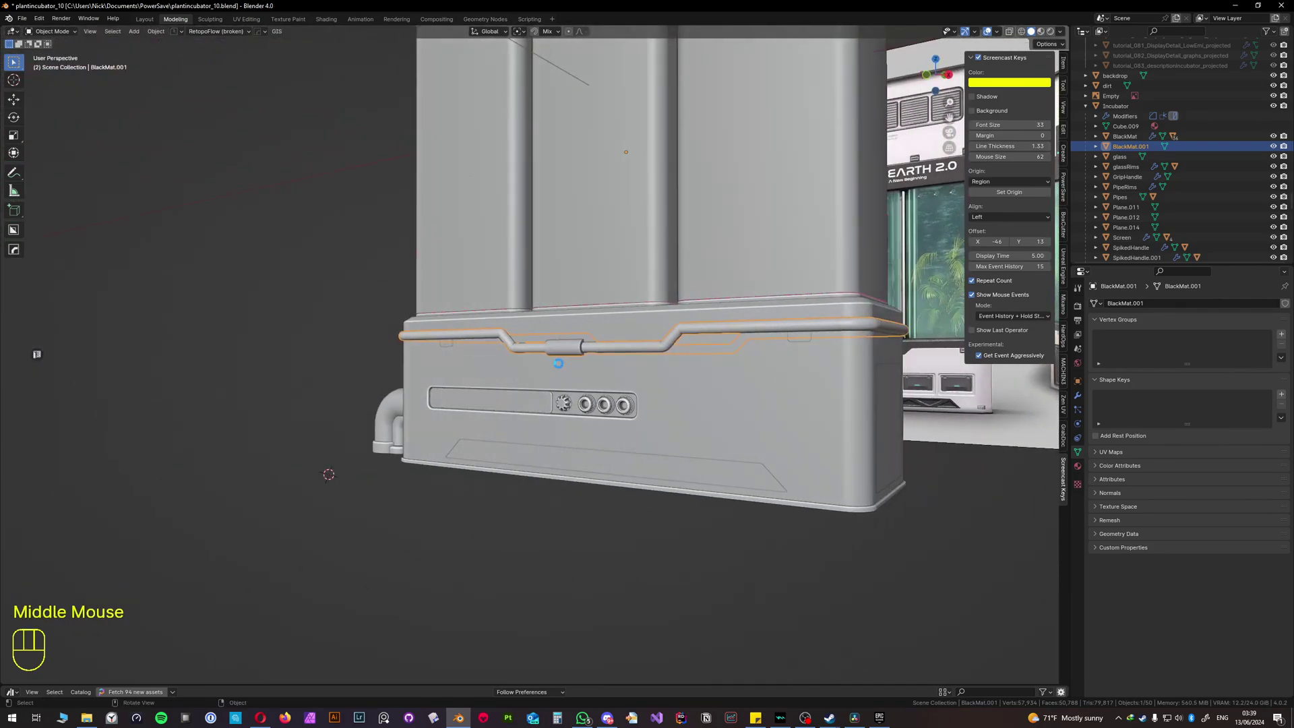
pyautogui.moveTo(558, 363); pyautogui.dragTo(479, 354, button='middle')
pyautogui.click(442, 349)
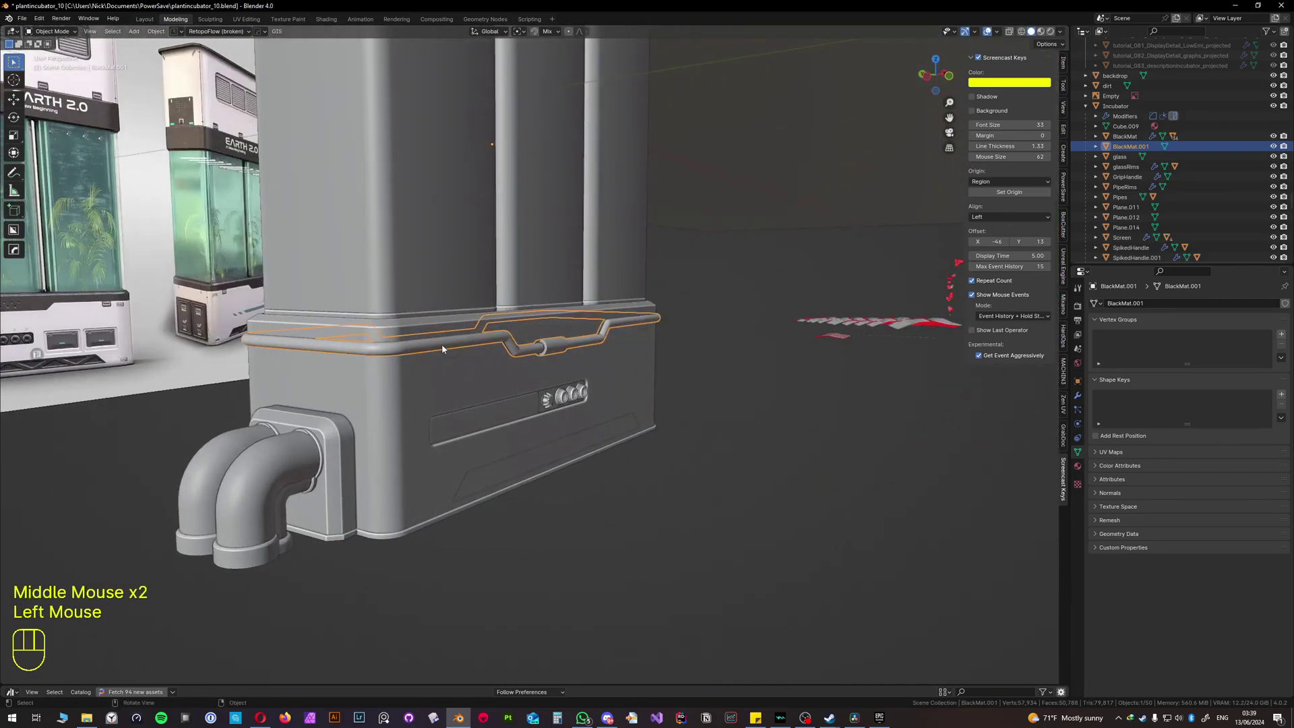
pyautogui.scroll(2, 519, 354)
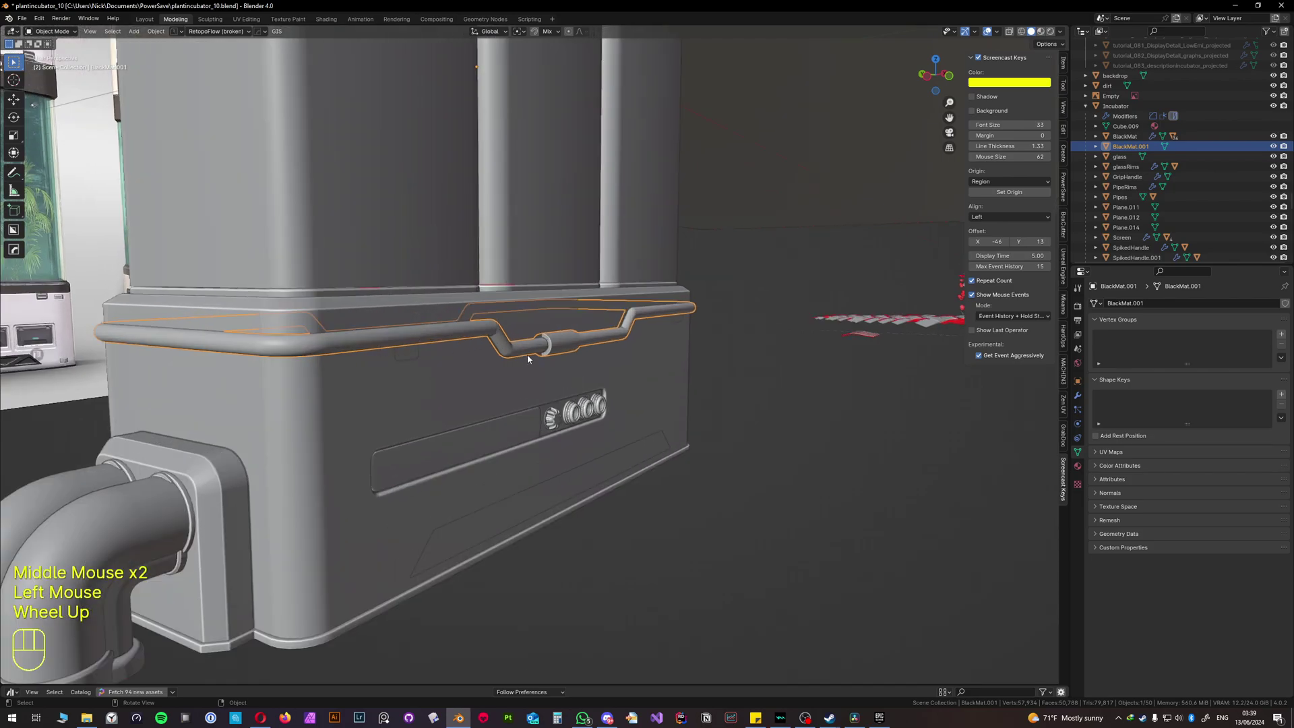
pyautogui.click(830, 346)
# Step: Delete the rail tube around the incubator base
pyautogui.moveTo(625, 337); pyautogui.dragTo(666, 378, button='middle')
pyautogui.click(553, 317)
pyautogui.press('x')
pyautogui.click(548, 340)
pyautogui.scroll(-2, 574, 342)
pyautogui.keyDown('shift'); pyautogui.scroll(-1, 574, 342); pyautogui.keyUp('shift')
# Step: In the incubator base's Edit Mode, select the edge loop around the pipe flange
pyautogui.click(615, 370)
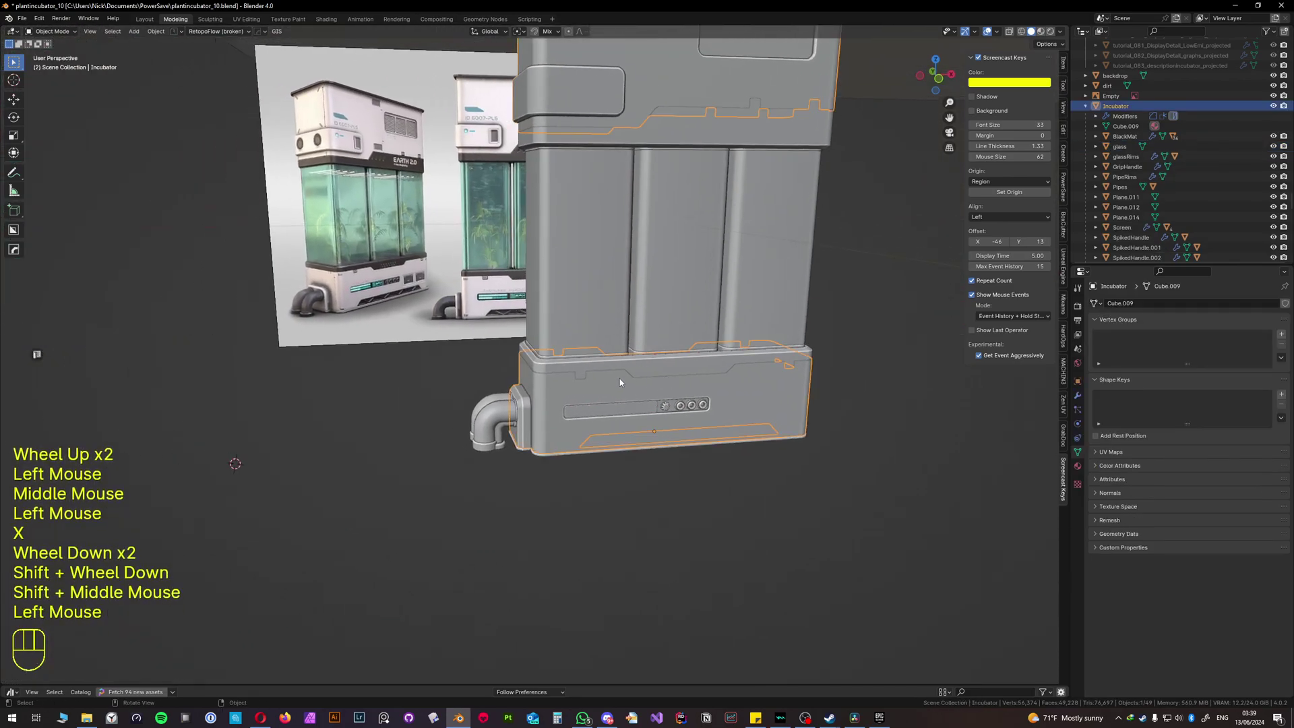
pyautogui.scroll(1, 553, 422)
pyautogui.scroll(2, 552, 422)
pyautogui.click(531, 442)
pyautogui.press('Tab')
pyautogui.scroll(1, 472, 507)
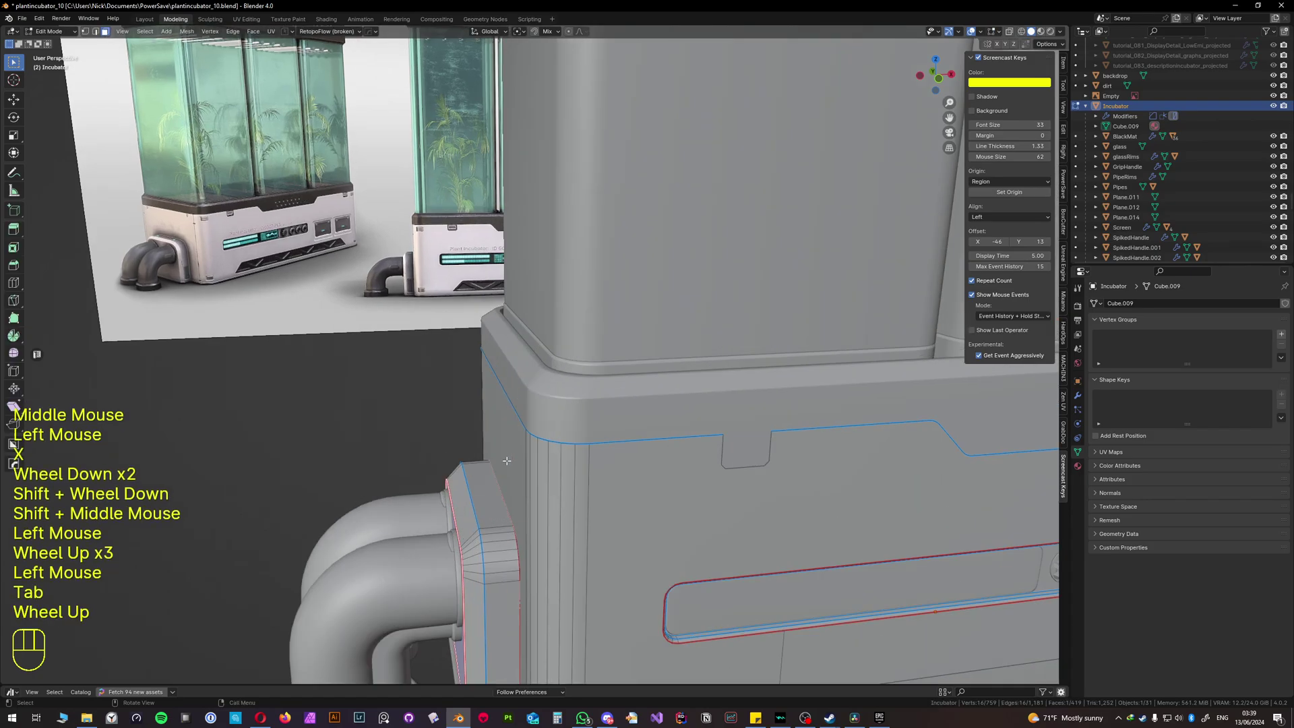
pyautogui.press('2')
pyautogui.keyDown('alt'); pyautogui.click(473, 507); pyautogui.keyUp('alt')
# Step: Extract the flange edge loop as a beveled curve trim
pyautogui.keyDown('shift'); pyautogui.scroll(1, 473, 507); pyautogui.keyUp('shift')
pyautogui.keyDown('shift'); pyautogui.moveTo(472, 507); pyautogui.dragTo(561, 357, button='middle'); pyautogui.keyUp('shift')
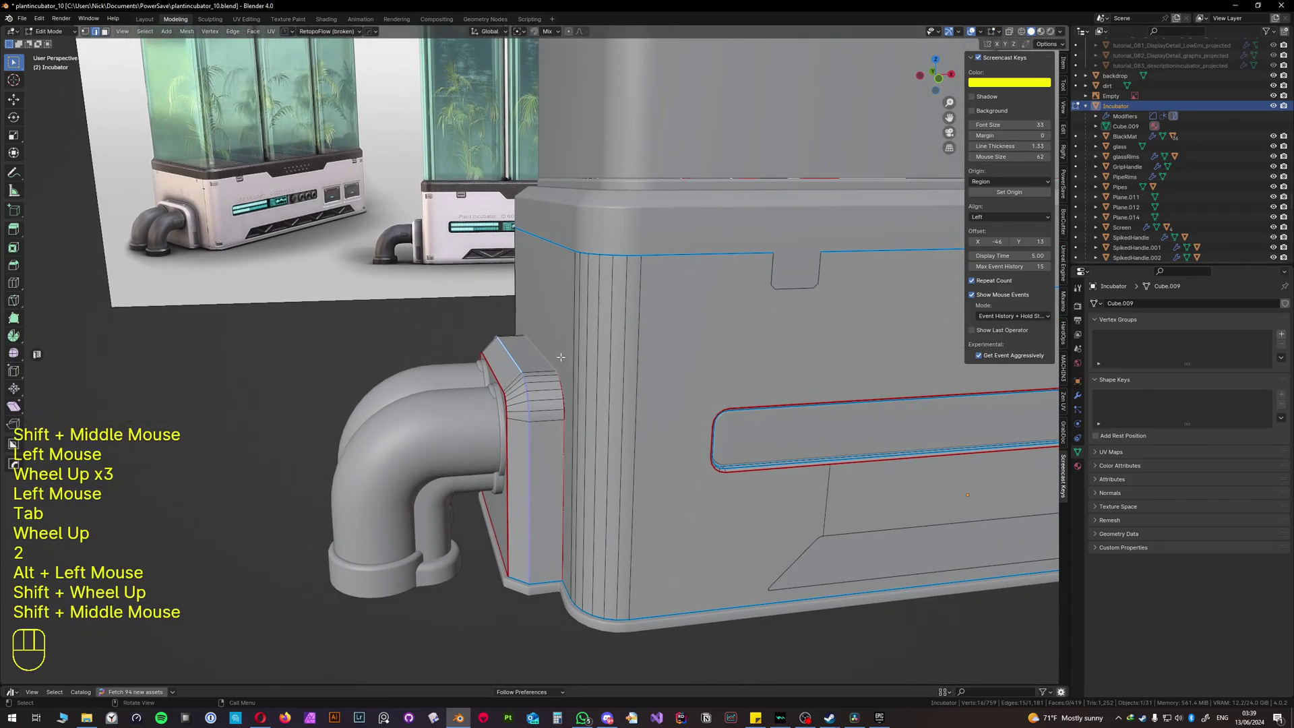
pyautogui.press('q')
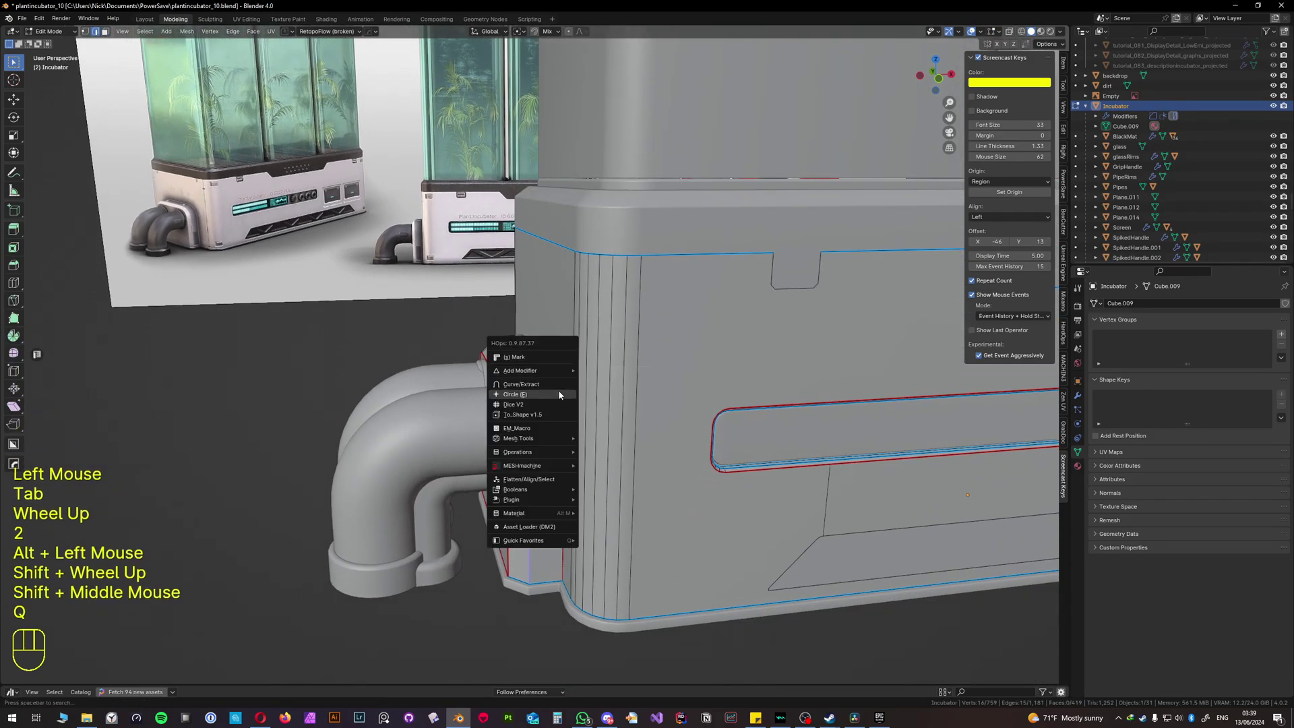
pyautogui.click(540, 384)
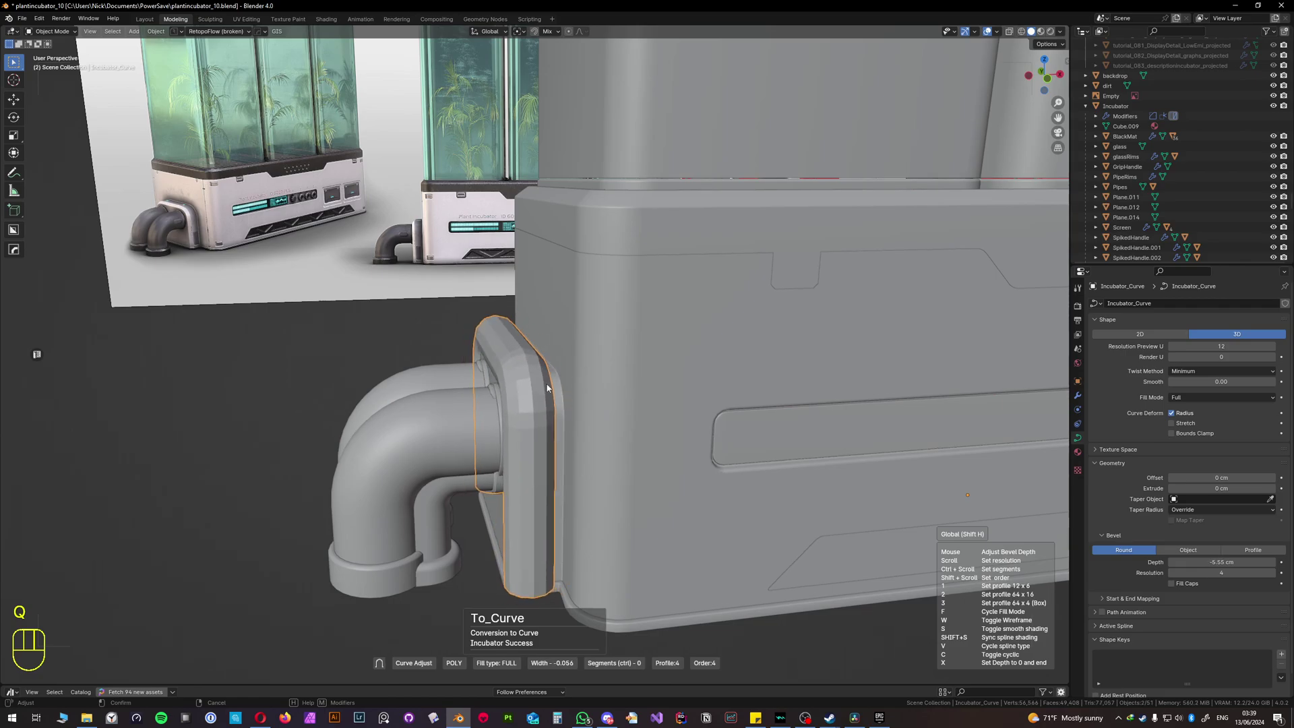
pyautogui.keyDown('shift'); pyautogui.click(579, 388); pyautogui.keyUp('shift')
pyautogui.moveTo(580, 388); pyautogui.dragTo(670, 391, button='middle')
# Step: Raise the flange curve's preview resolution and set its bevel depth to -2.08 cm
pyautogui.click(757, 406)
pyautogui.click(553, 400)
pyautogui.press('q')
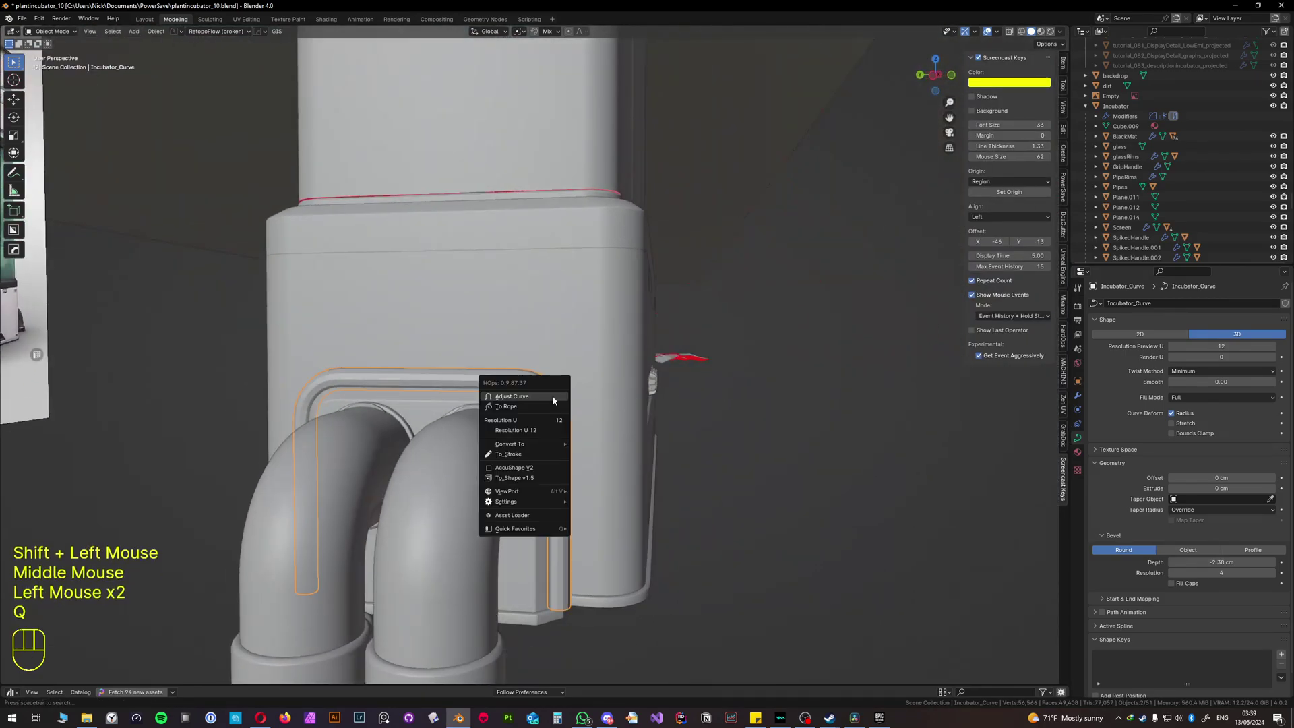
pyautogui.click(1114, 483)
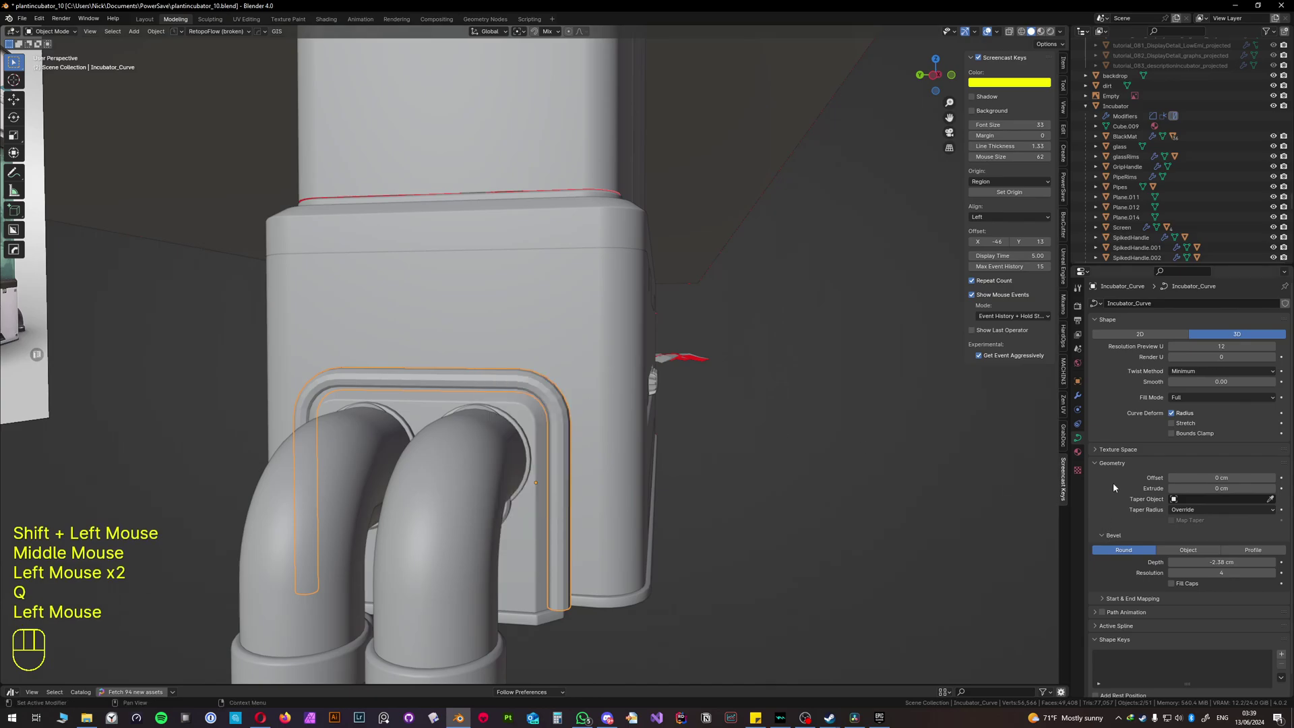
pyautogui.moveTo(1224, 346); pyautogui.dragTo(1241, 346)
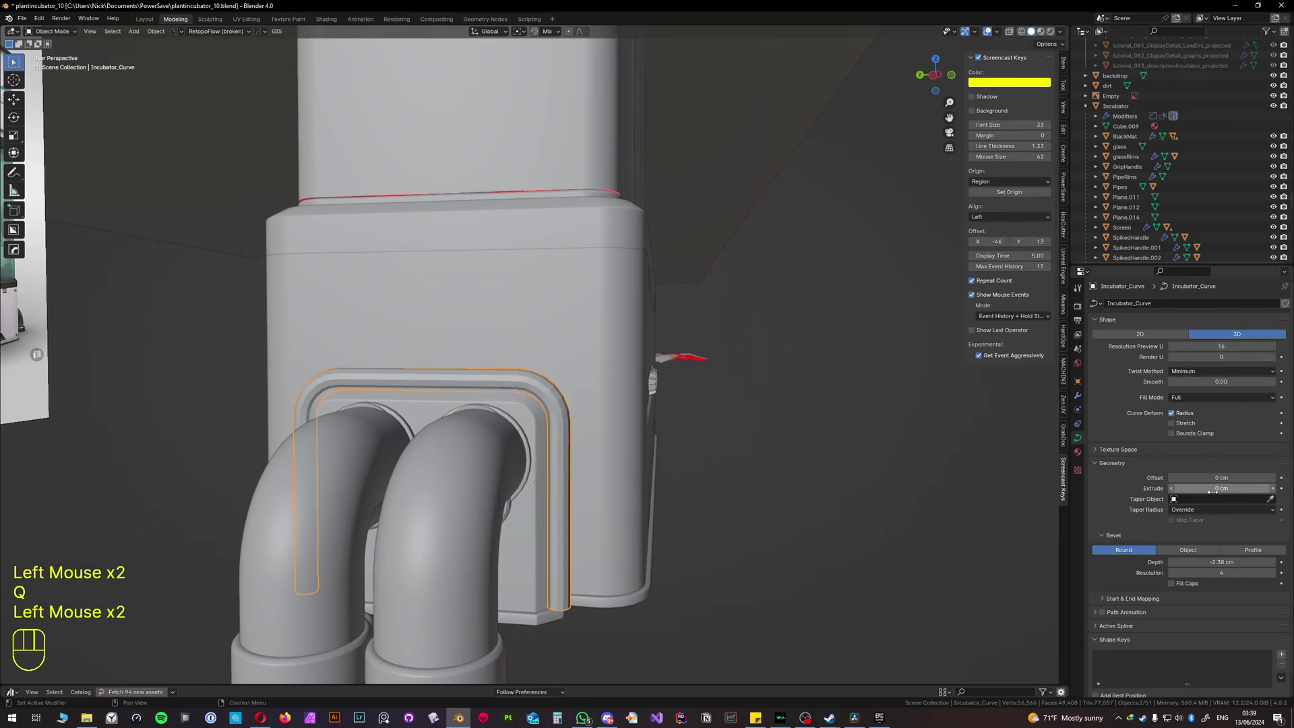
pyautogui.moveTo(1213, 562); pyautogui.dragTo(1247, 573)
# Step: Raise the flange curve's bevel resolution to 14, then delete the flange curve
pyautogui.moveTo(740, 479); pyautogui.dragTo(584, 416, button='middle')
pyautogui.scroll(-2, 559, 423)
pyautogui.press('x')
pyautogui.keyDown('shift'); pyautogui.scroll(-1, 570, 418); pyautogui.keyUp('shift')
pyautogui.scroll(-1, 570, 419)
# Step: Extract the front slot's edge loop as a curve trim with -4.16 cm bevel depth
pyautogui.click(523, 377)
pyautogui.press('Tab')
pyautogui.scroll(2, 522, 330)
pyautogui.press('2')
pyautogui.keyDown('alt'); pyautogui.click(579, 388); pyautogui.keyUp('alt')
pyautogui.press('q')
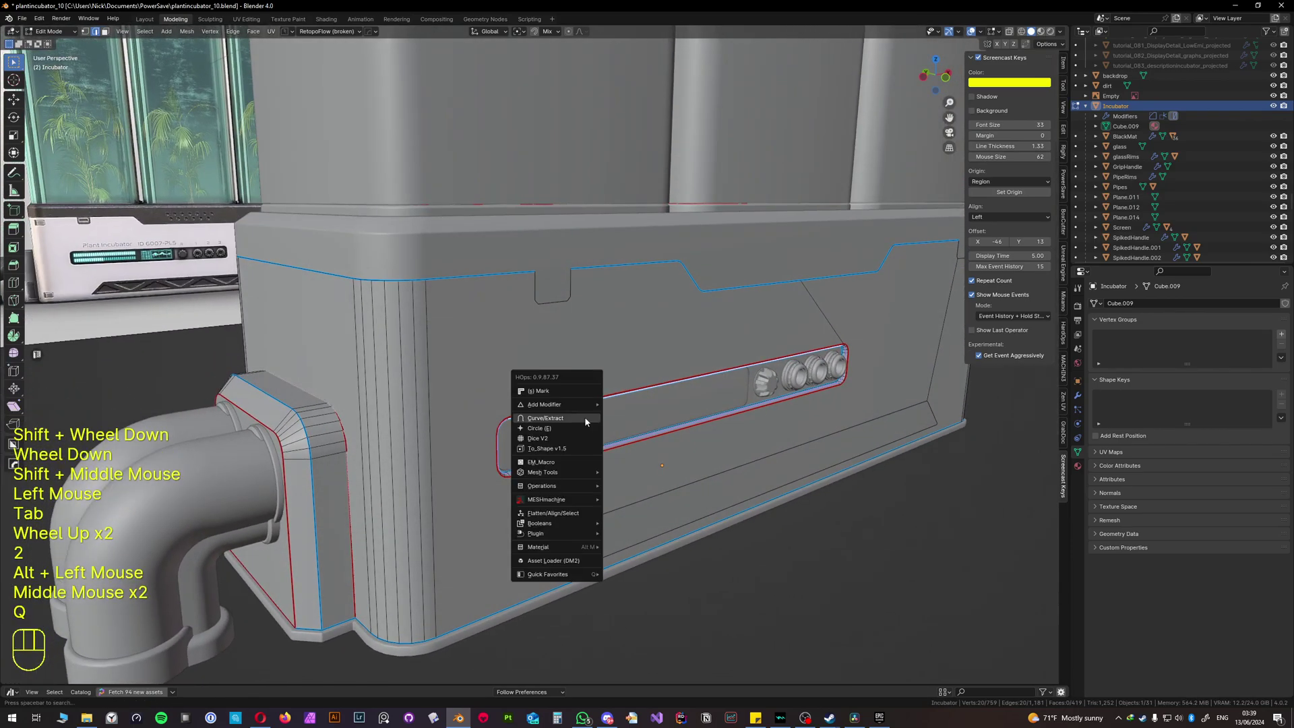
pyautogui.click(585, 417)
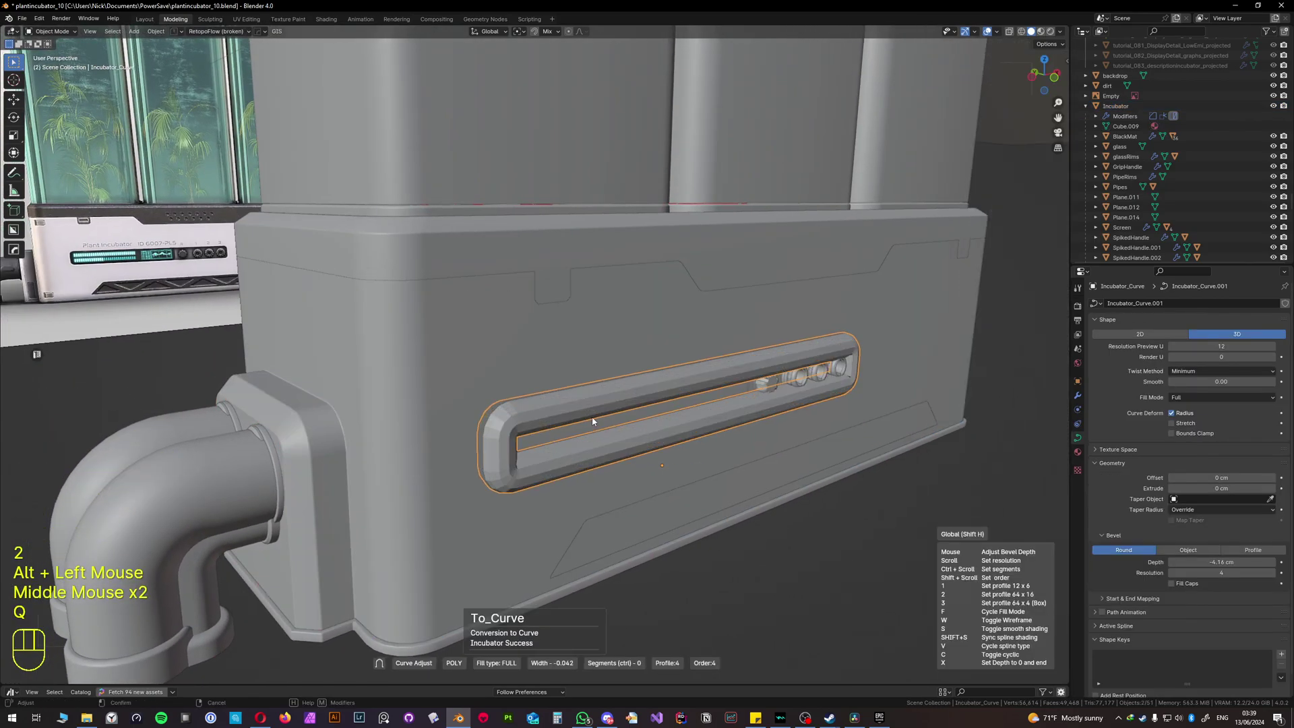
pyautogui.click(592, 420)
# Step: Delete the front slot curve trim
pyautogui.scroll(-2, 902, 406)
pyautogui.click(741, 405)
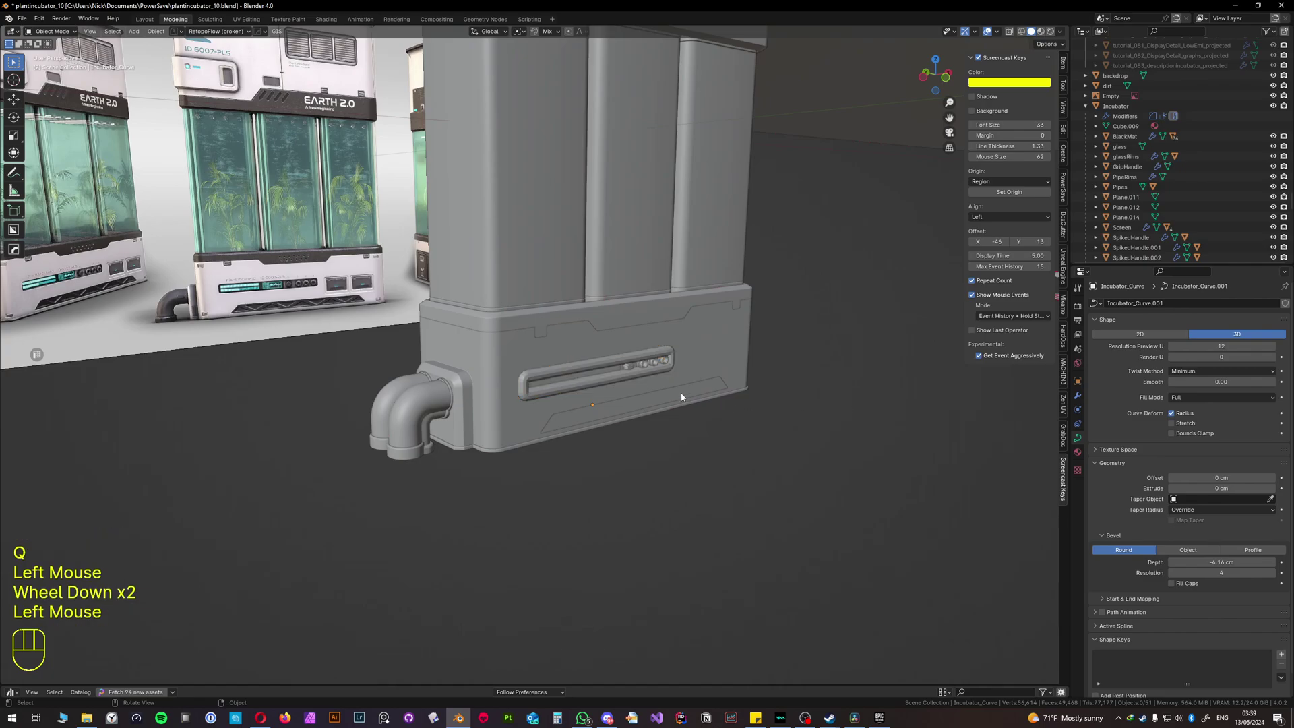
pyautogui.moveTo(681, 392); pyautogui.dragTo(434, 440, button='middle')
pyautogui.click(565, 378)
pyautogui.press('x')
pyautogui.click(564, 375)
pyautogui.scroll(2, 445, 384)
pyautogui.click(433, 439)
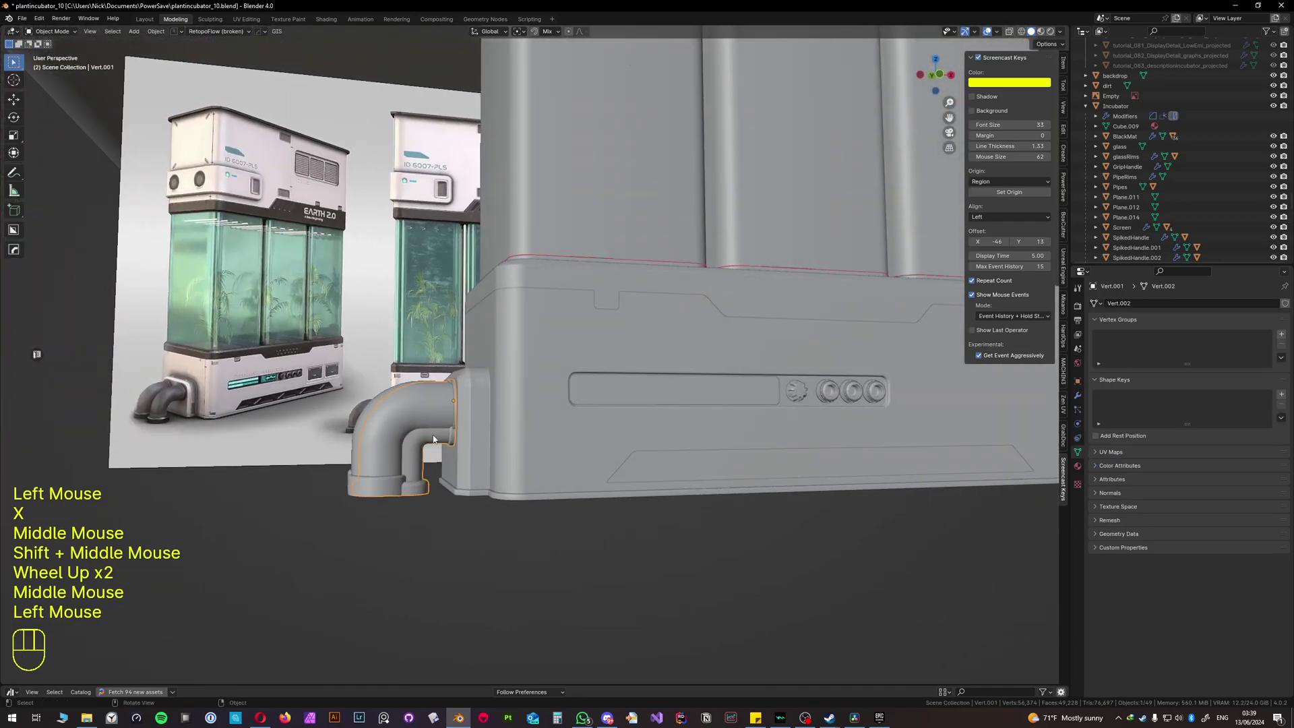